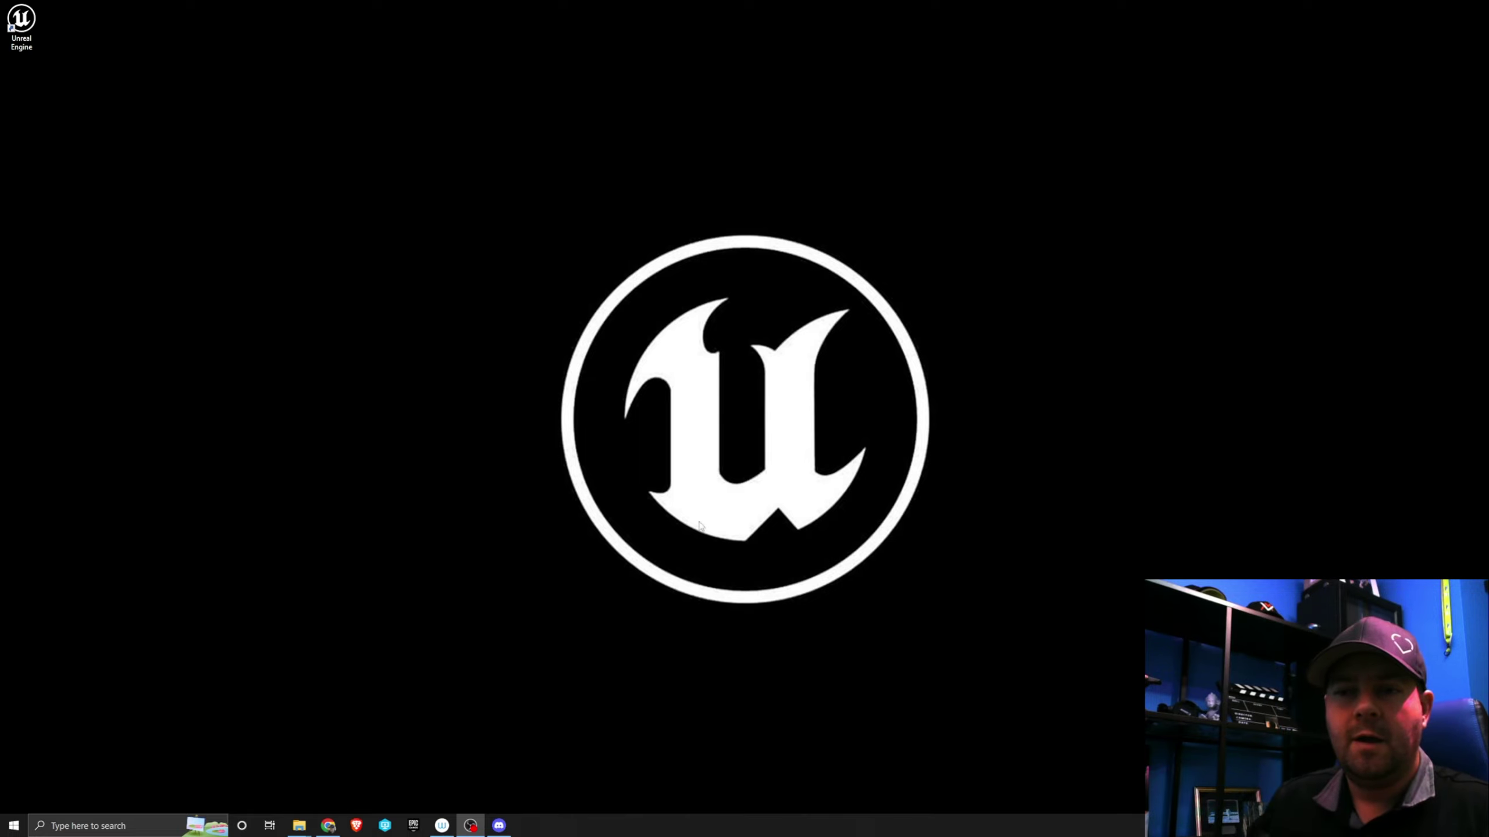
# Open the shared DreamPlugin Drive folder and download the dependencies.rar archive
pyautogui.click(328, 825)
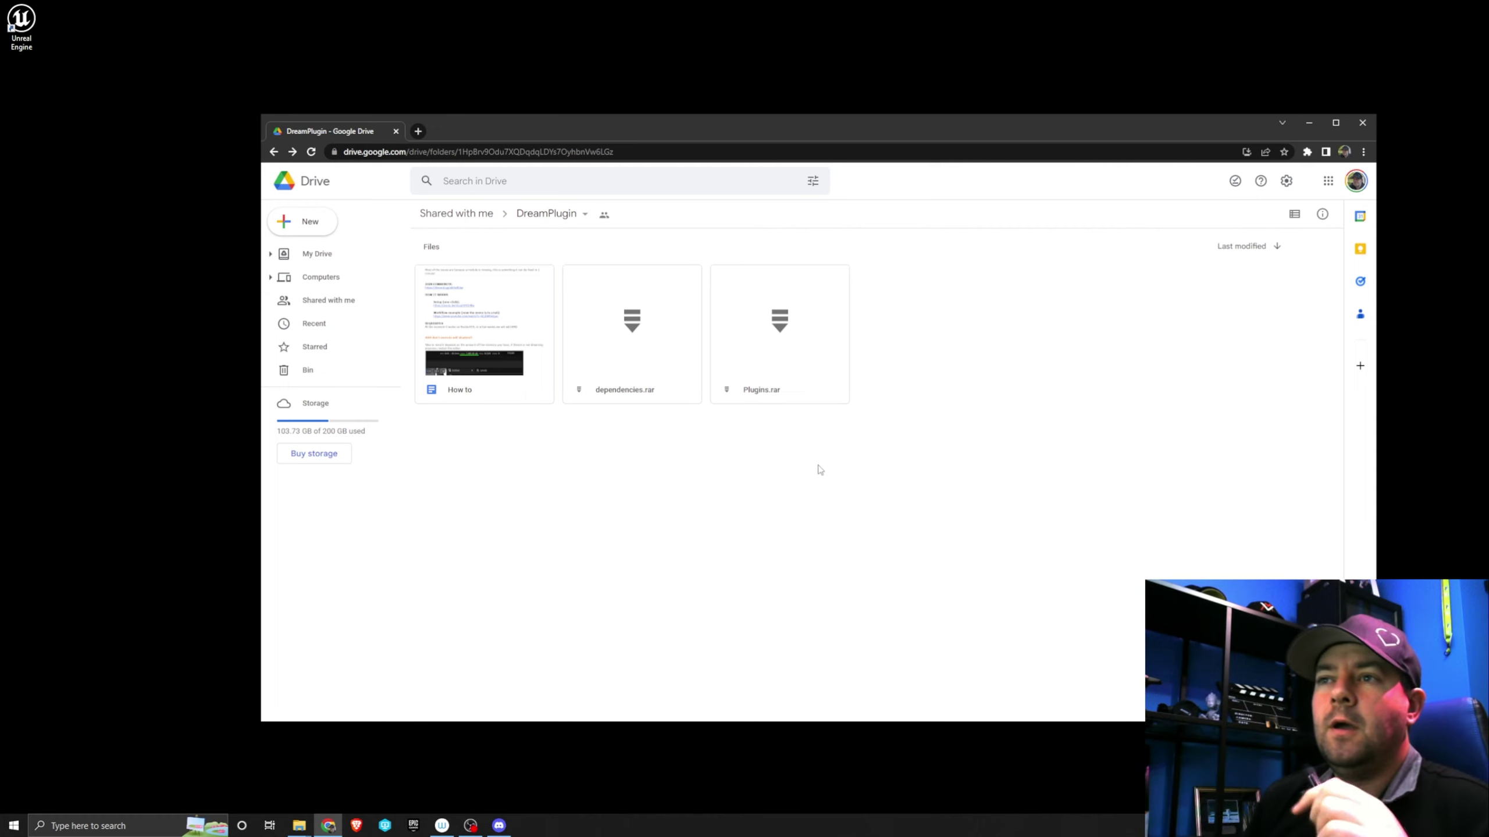
pyautogui.click(637, 387)
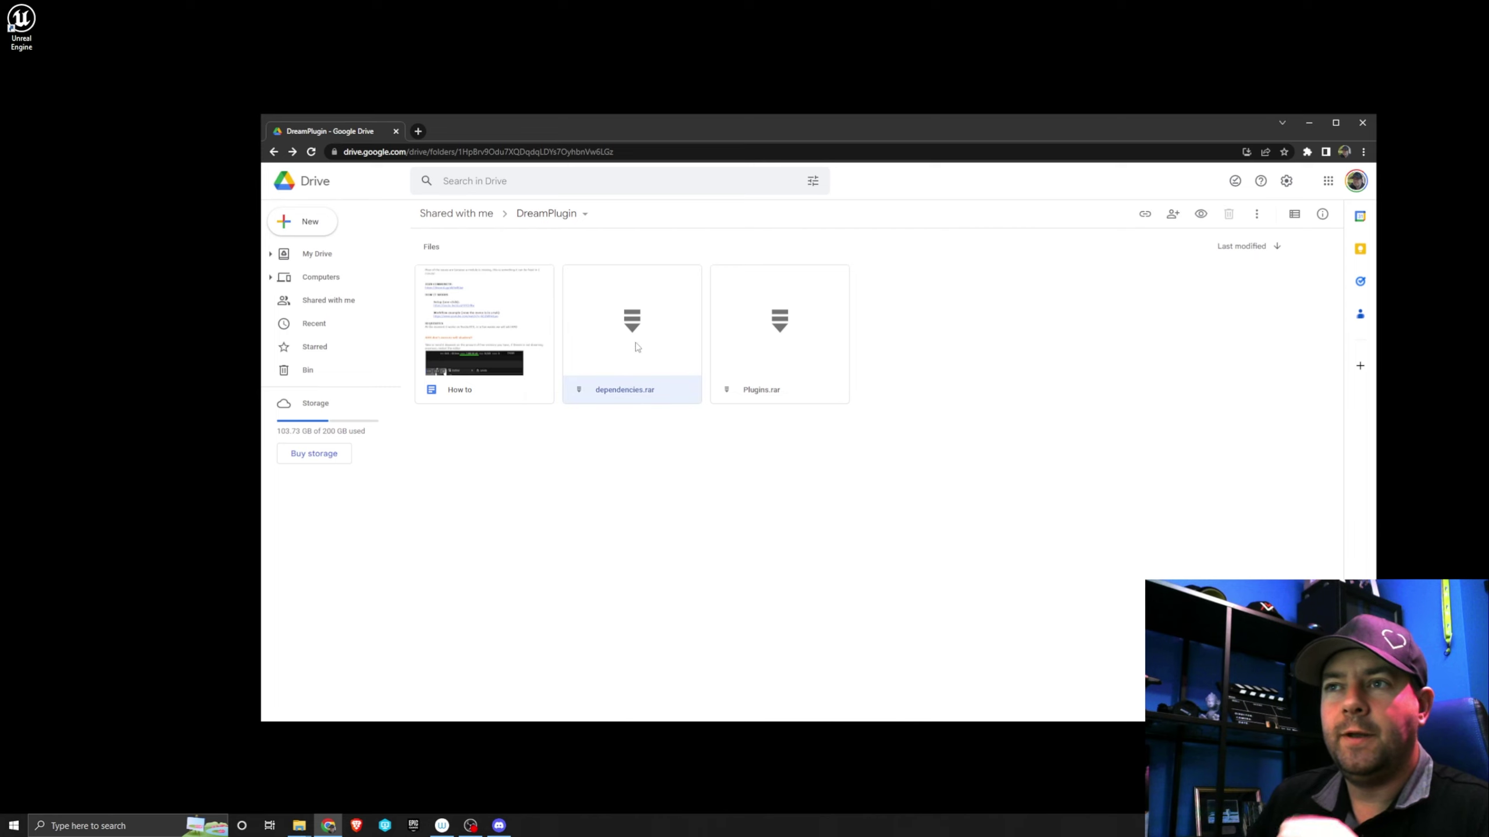
pyautogui.click(793, 358)
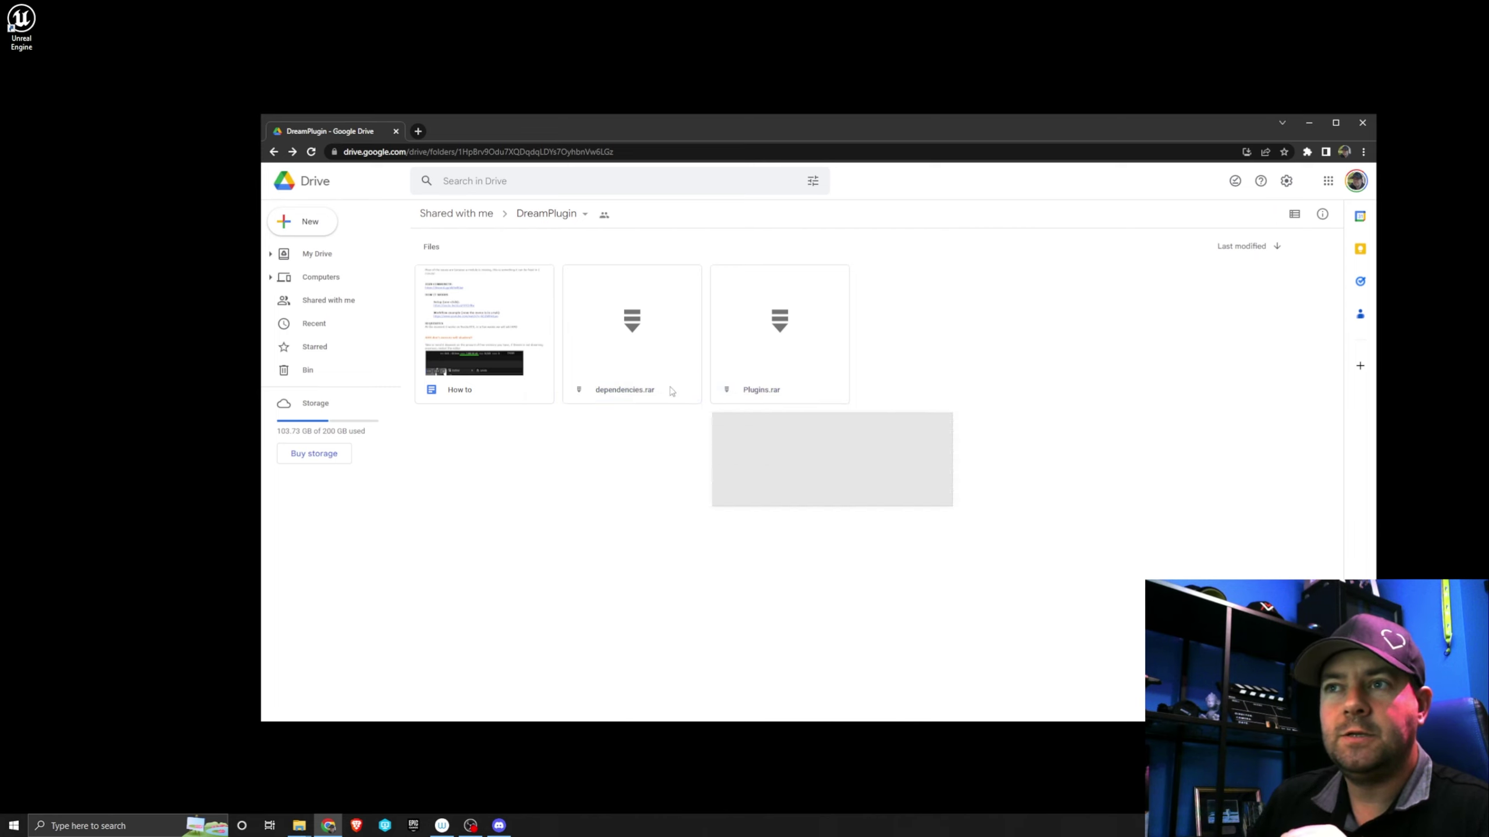
pyautogui.rightClick(634, 337)
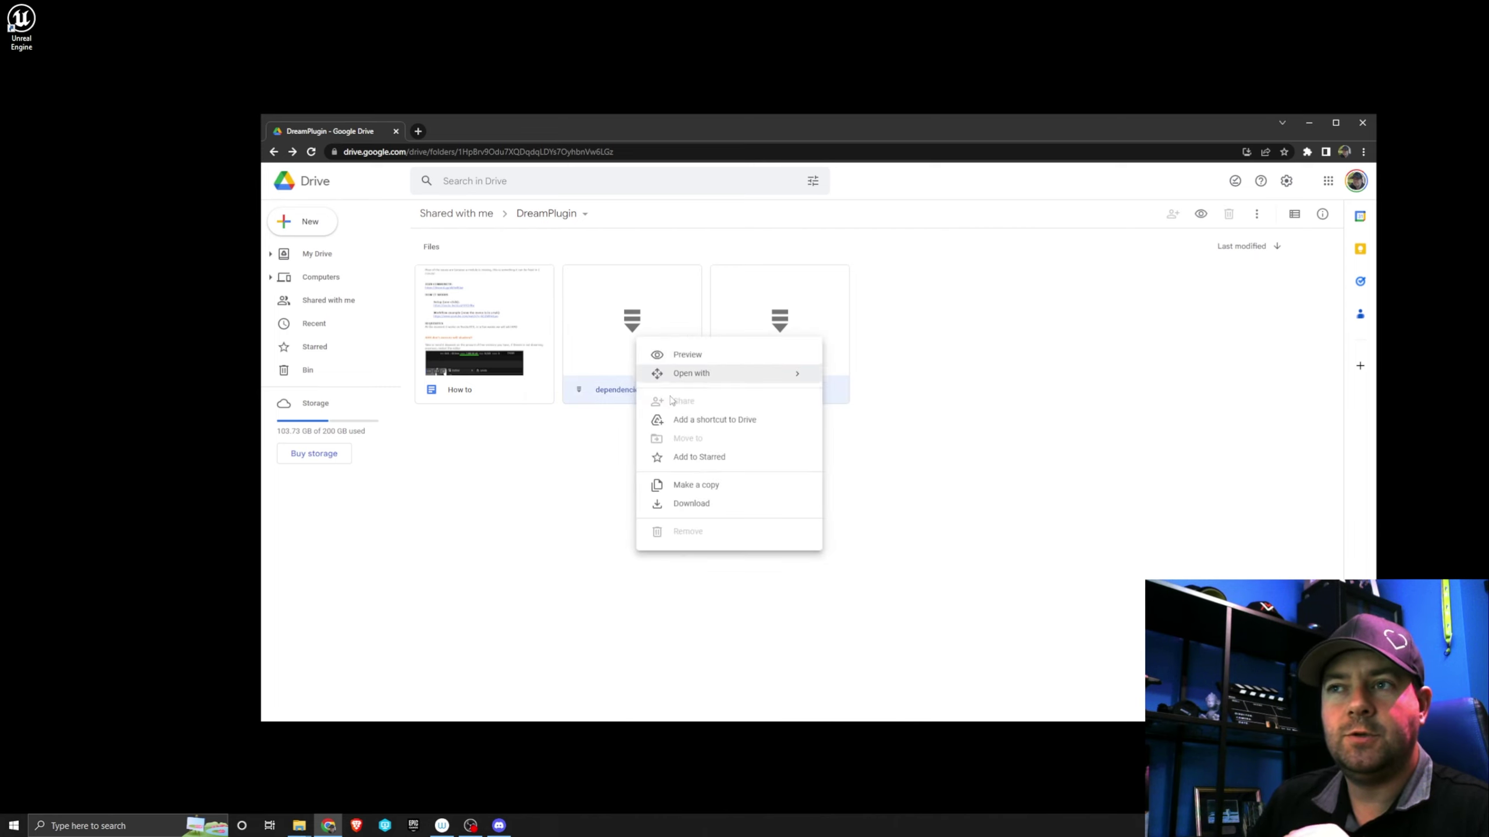
pyautogui.click(701, 504)
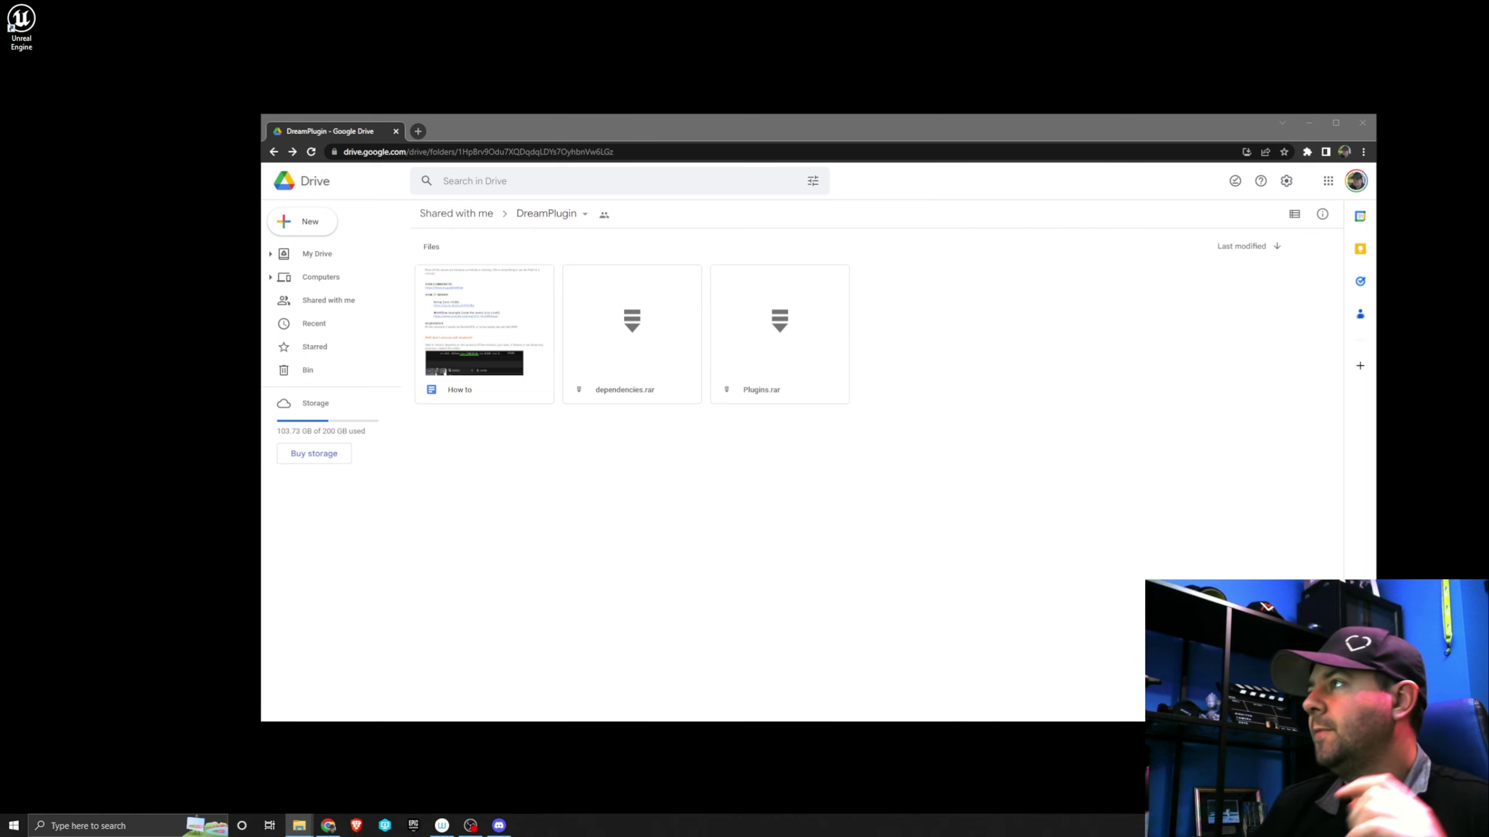
# Place the Downloads window beside the site-packages folder and reveal the full site-packages path
pyautogui.hotkey('alt', 'Tab')
pyautogui.moveTo(1226, 239); pyautogui.dragTo(392, 185)
pyautogui.click(293, 331)
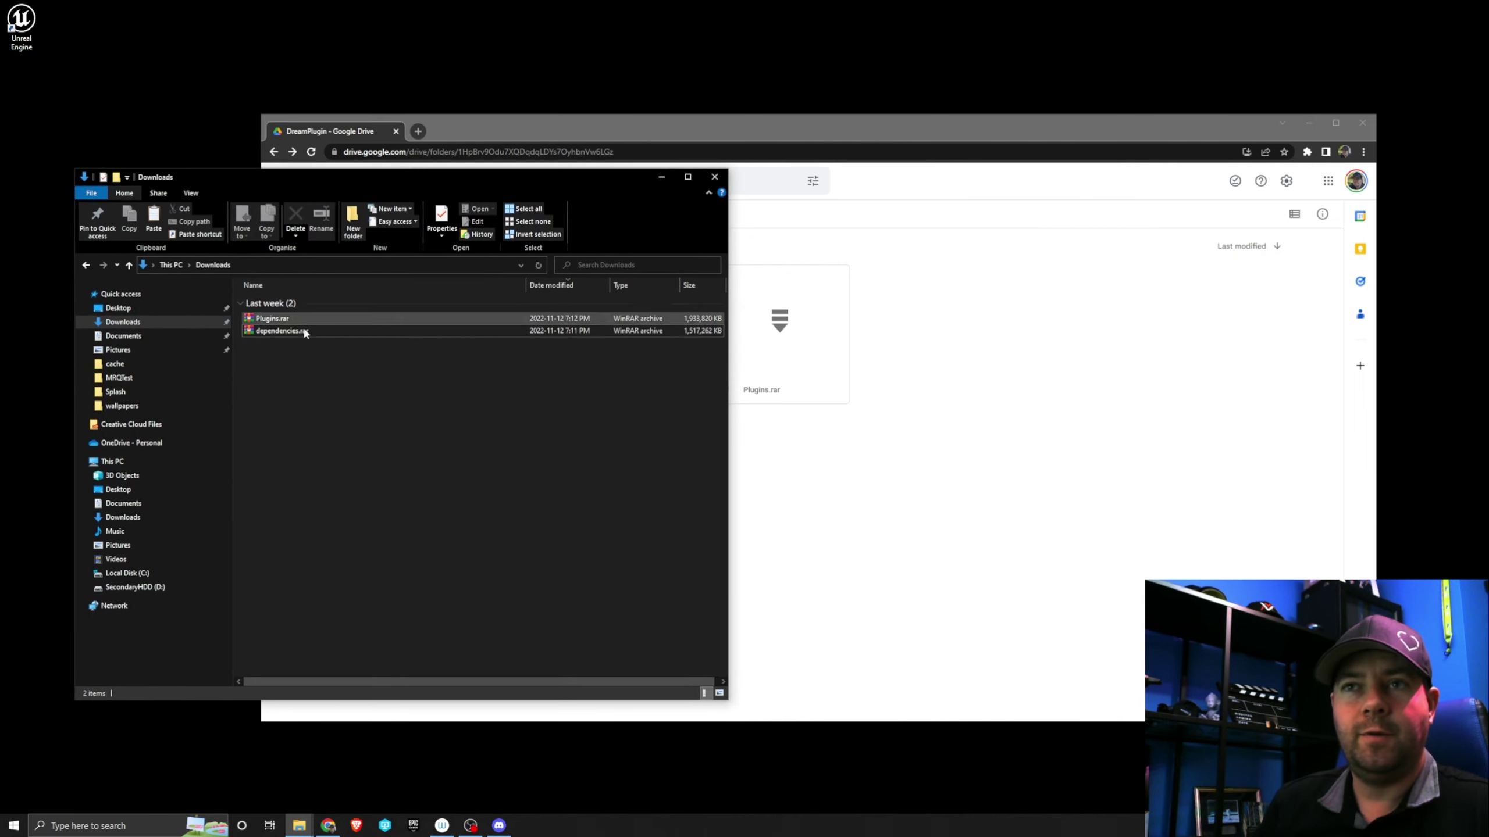
pyautogui.click(302, 348)
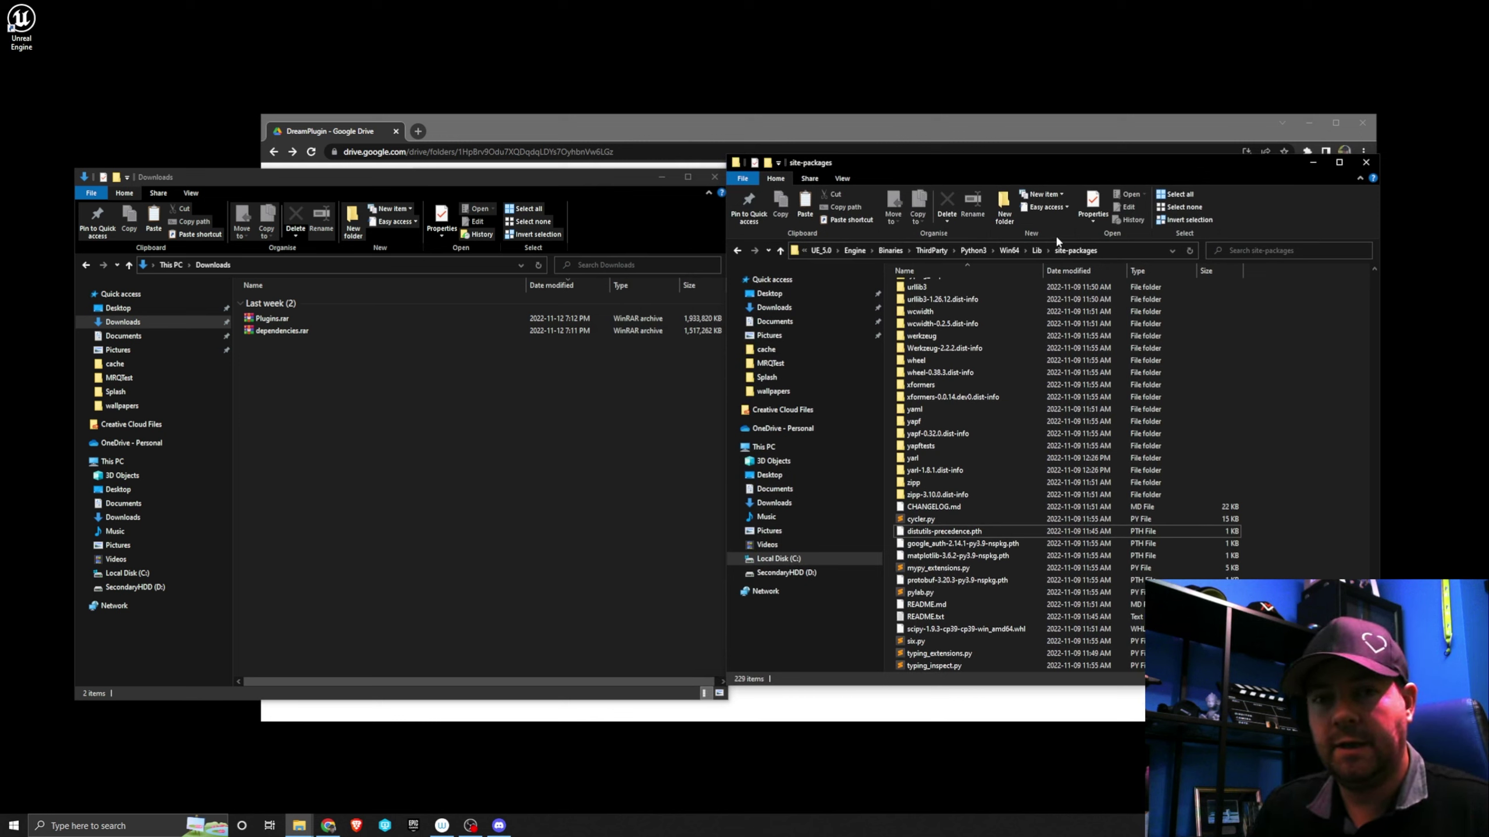
pyautogui.click(1119, 249)
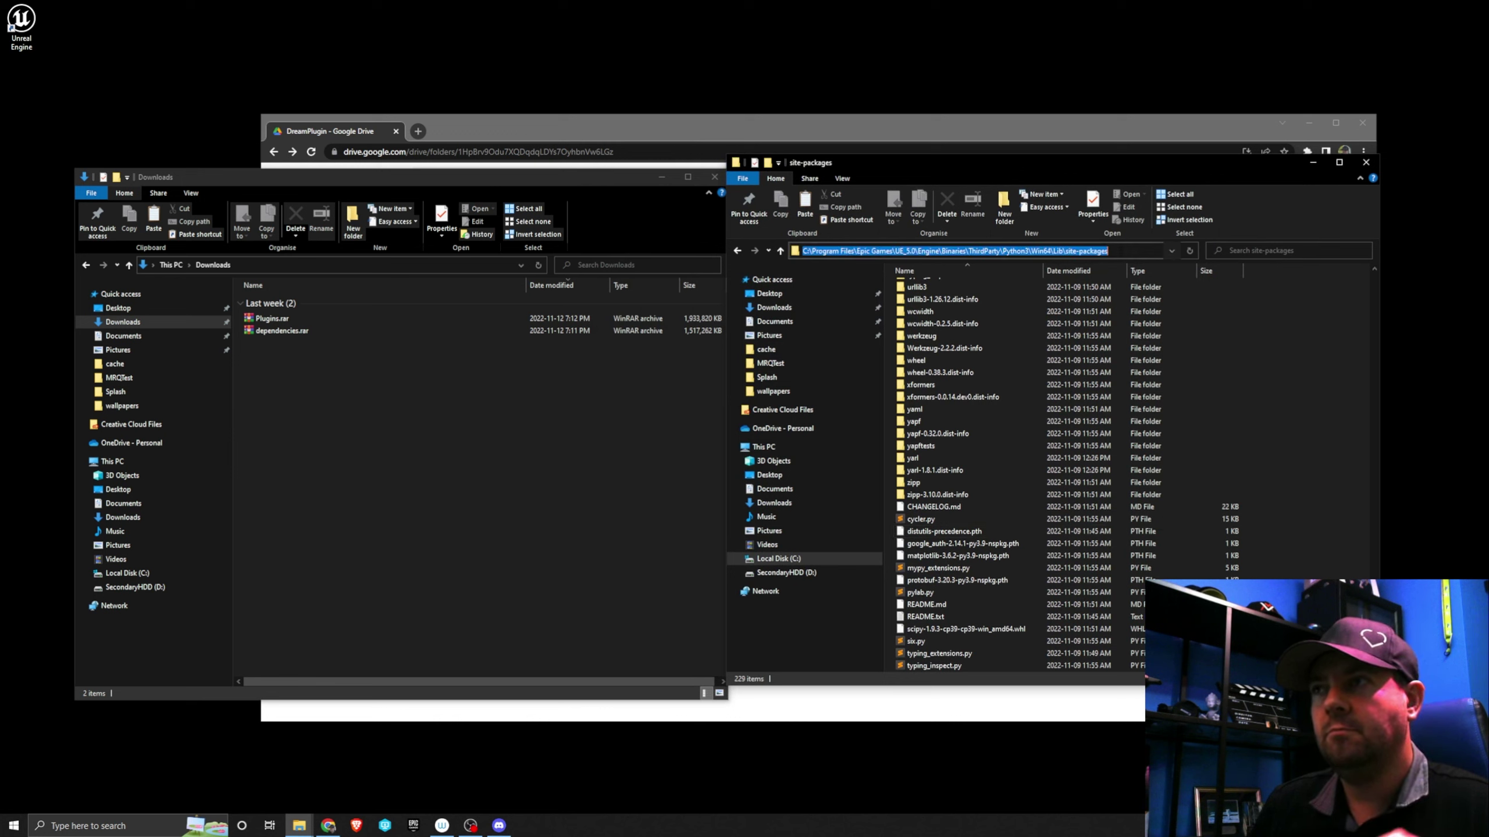
pyautogui.click(1116, 251)
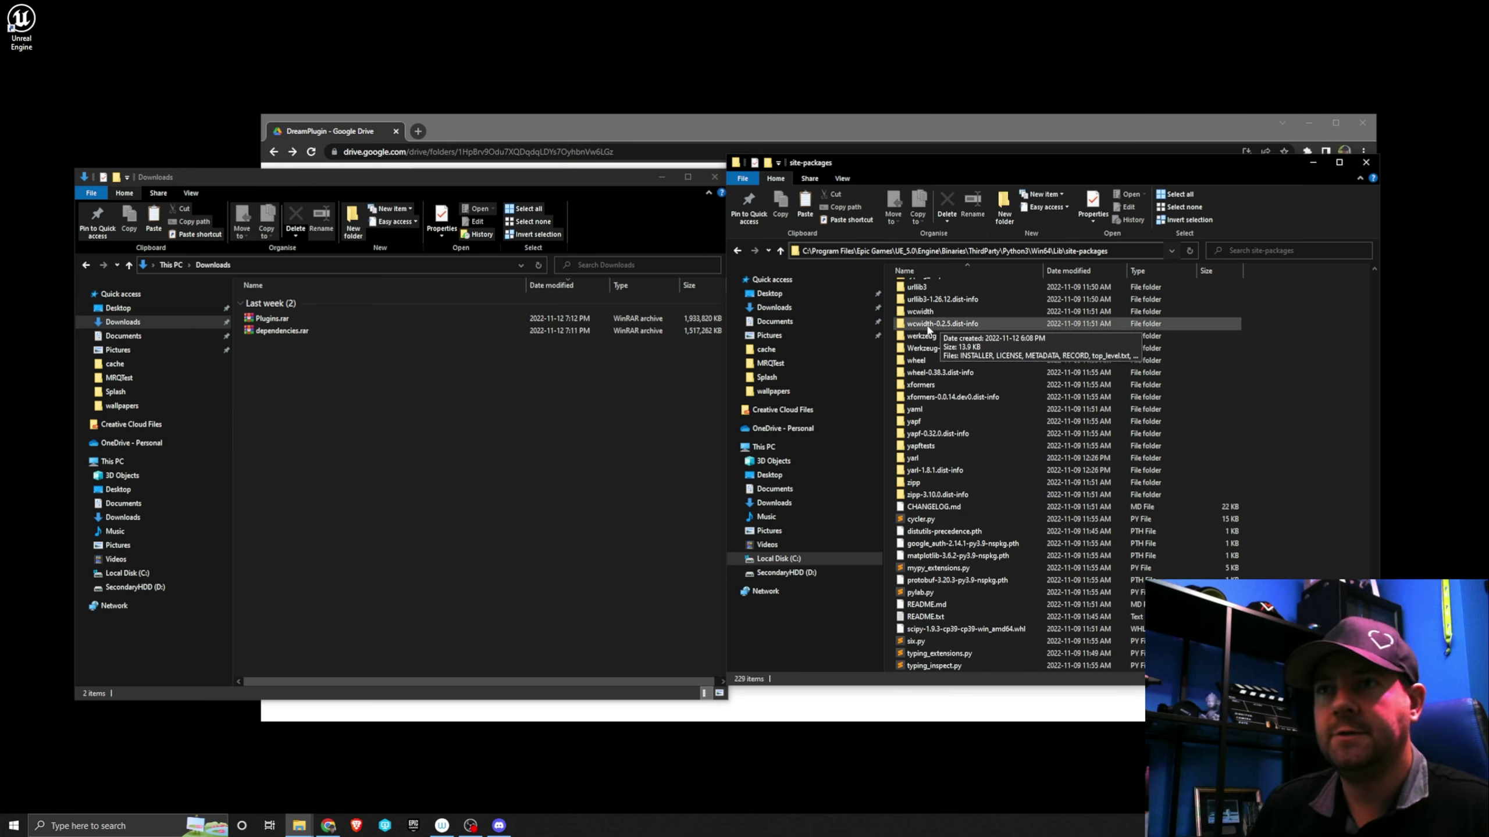
# Copy dependencies.rar from Downloads and paste it into the Python3 Win64 Lib site-packages folder
pyautogui.click(426, 425)
pyautogui.click(286, 333)
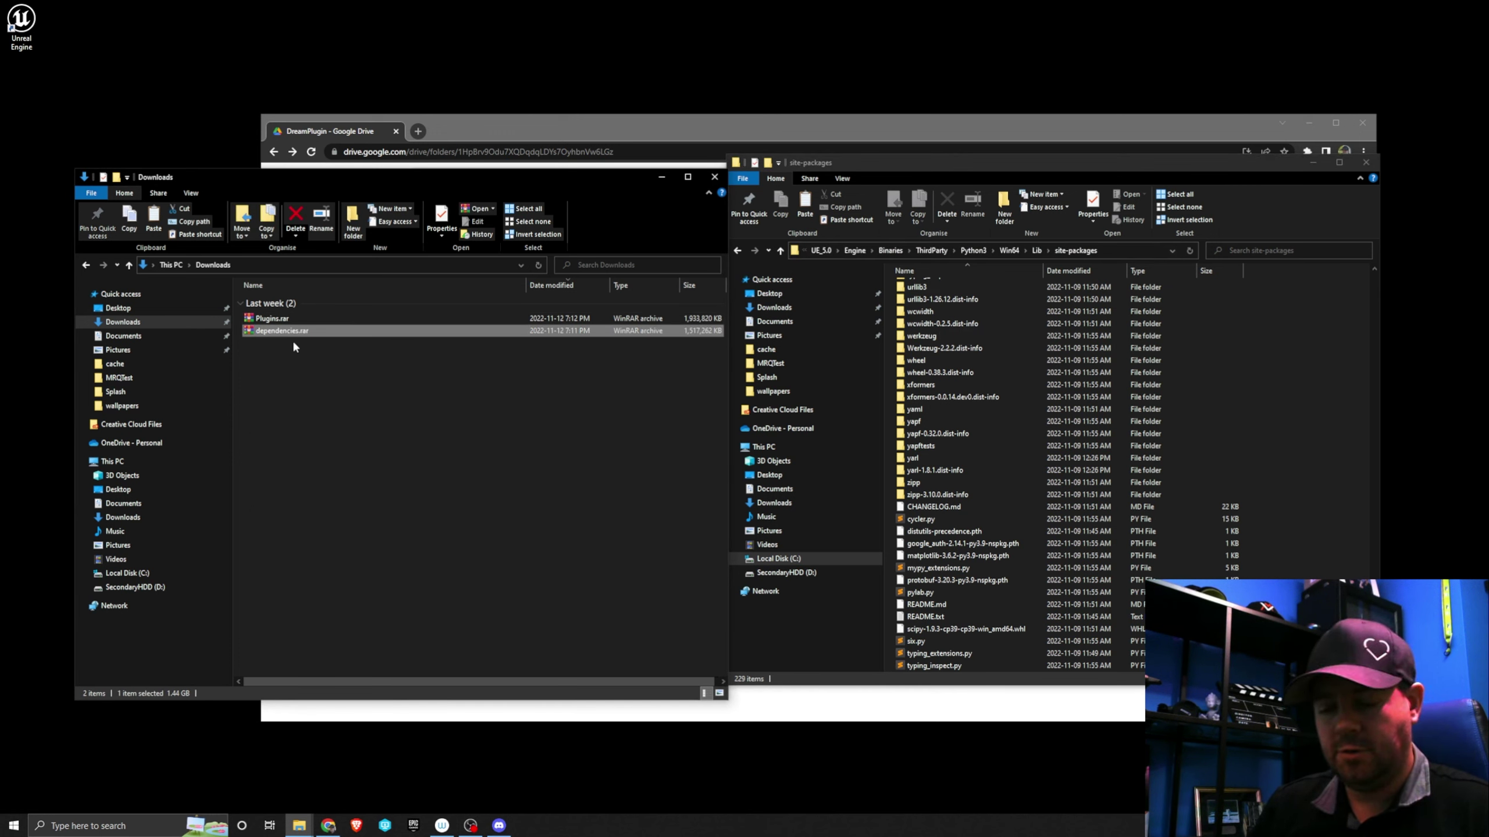
pyautogui.hotkey('ctrl', 'c')
pyautogui.click(1300, 395)
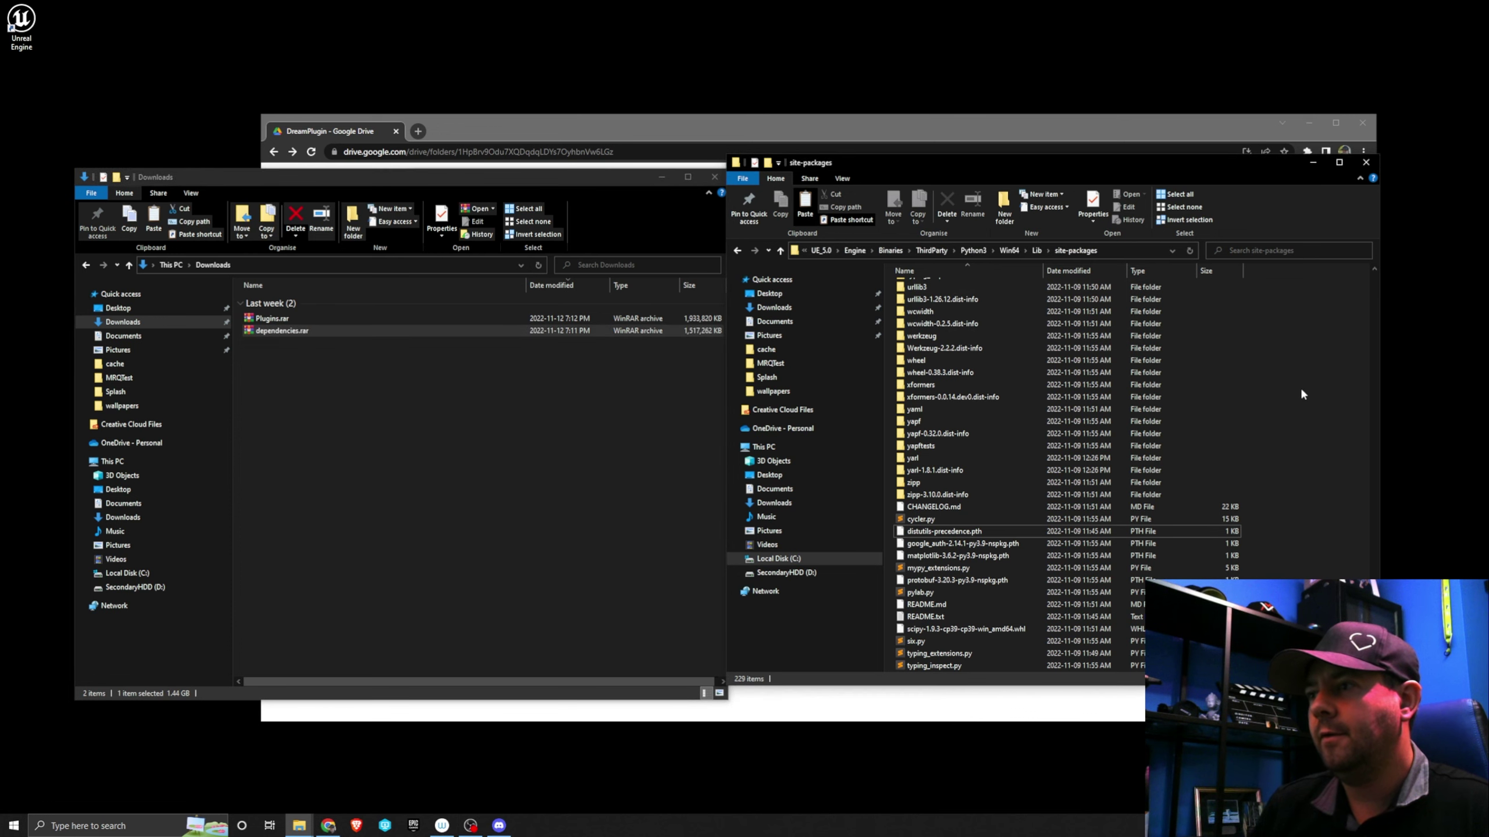
pyautogui.hotkey('ctrl', 'v')
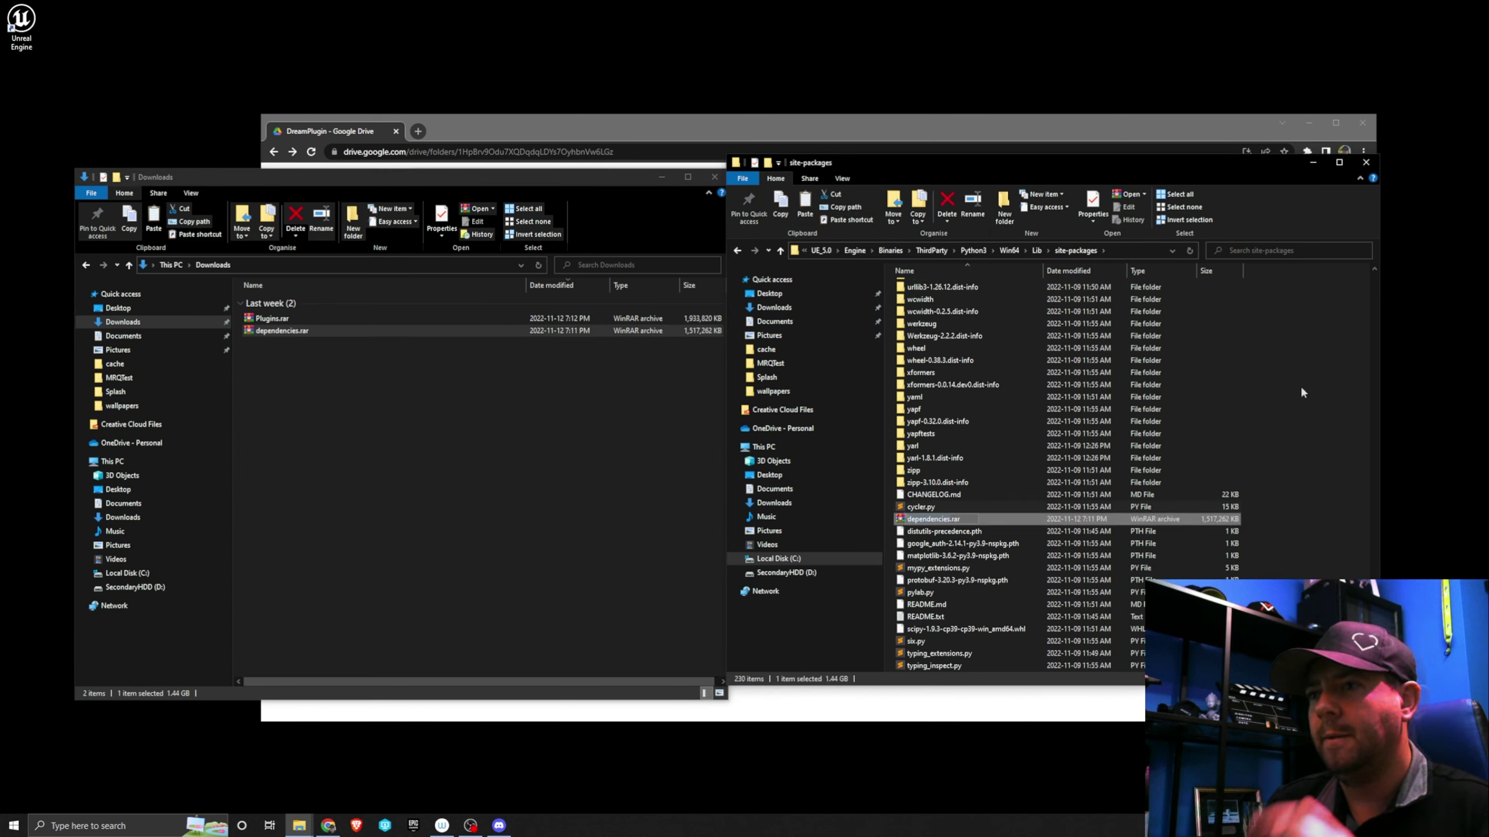
# Extract dependencies.rar right in site-packages, replacing existing files with Yes to All
pyautogui.rightClick(904, 521)
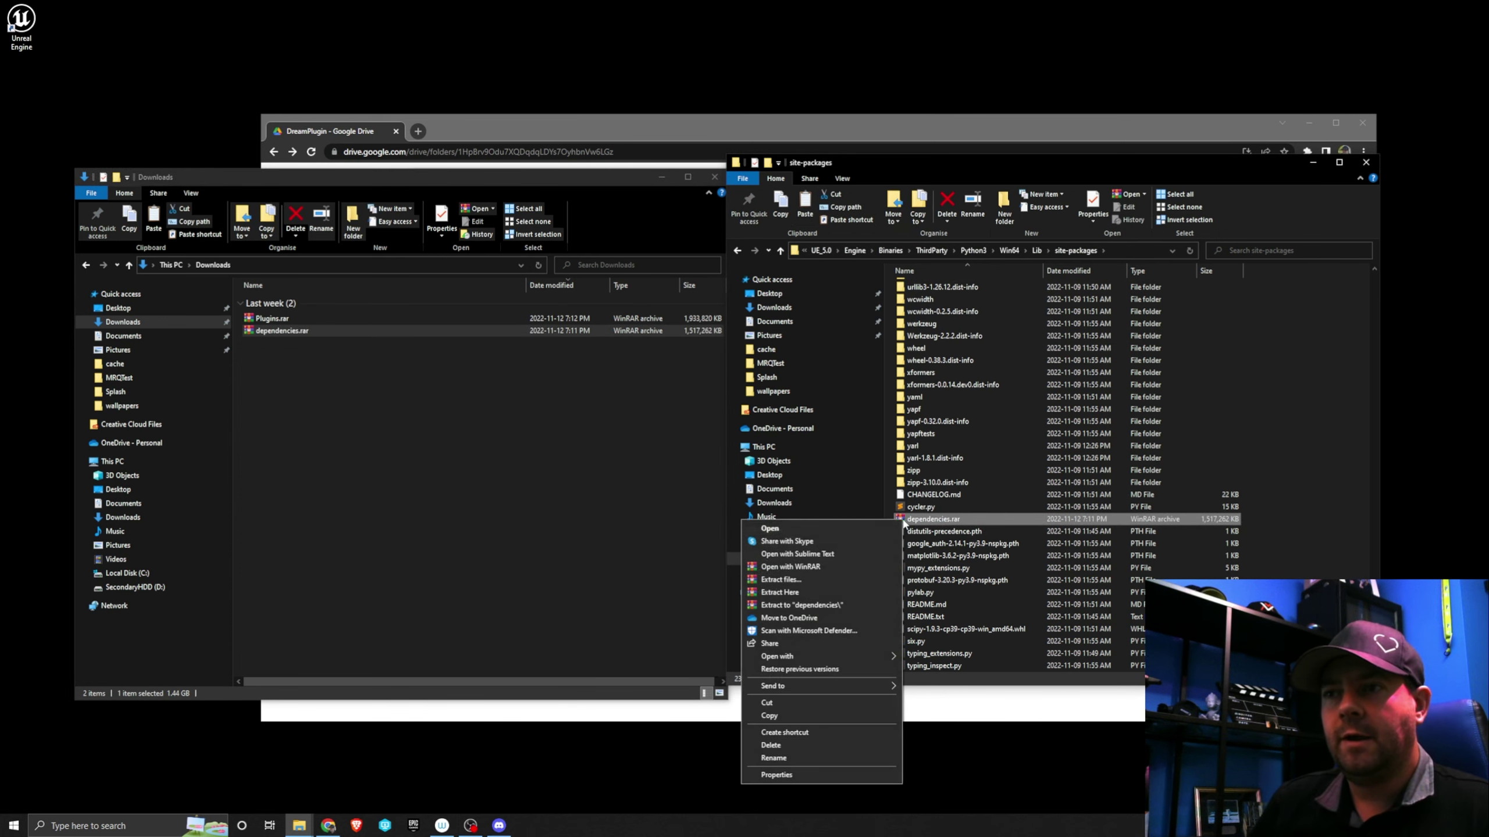
pyautogui.click(779, 592)
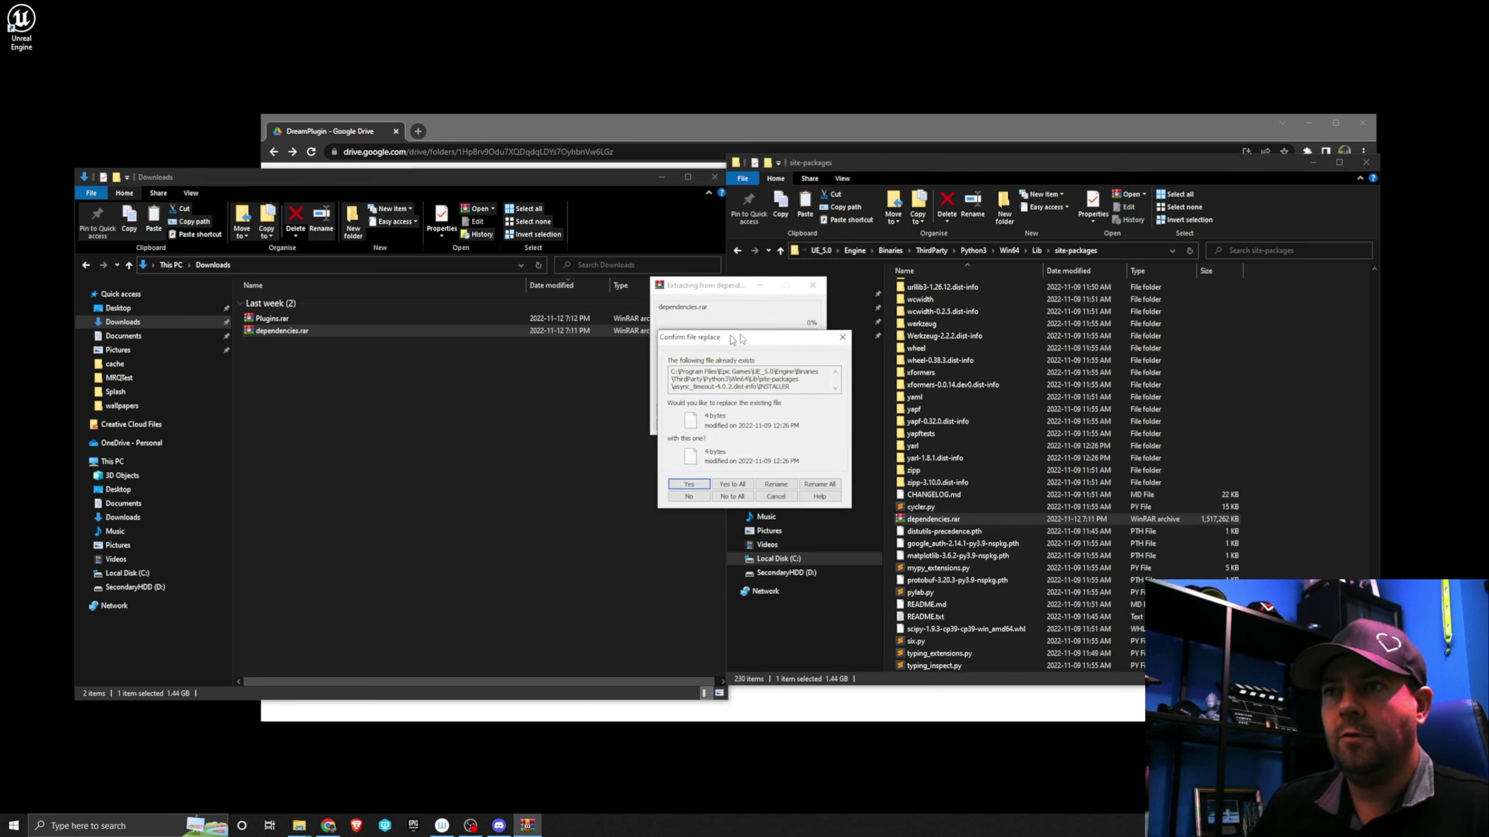
pyautogui.moveTo(721, 343); pyautogui.dragTo(769, 311)
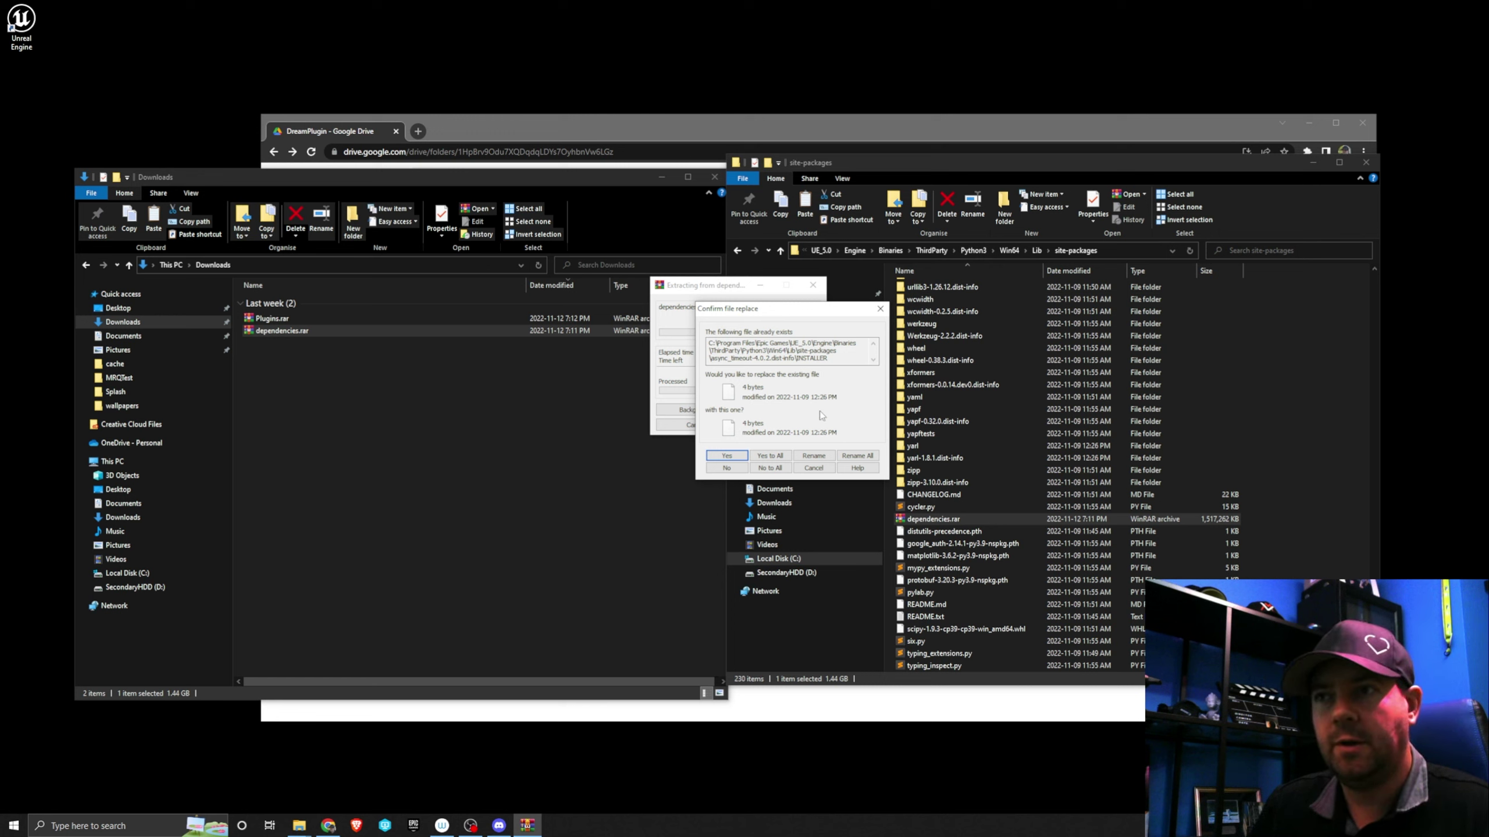
pyautogui.click(769, 455)
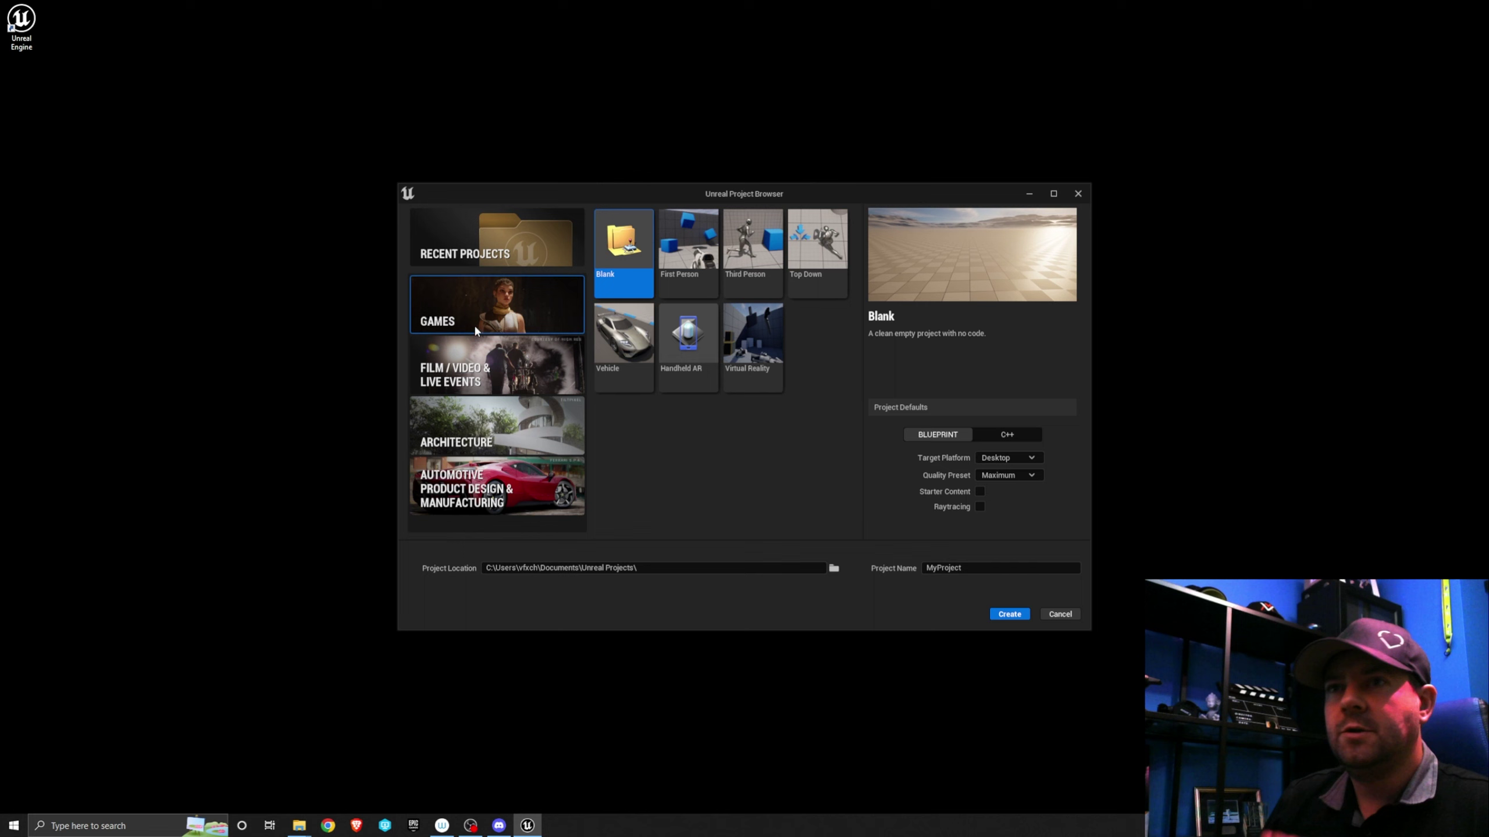
# Create a Blank Film / Video & Live Events project named myDream
pyautogui.click(475, 366)
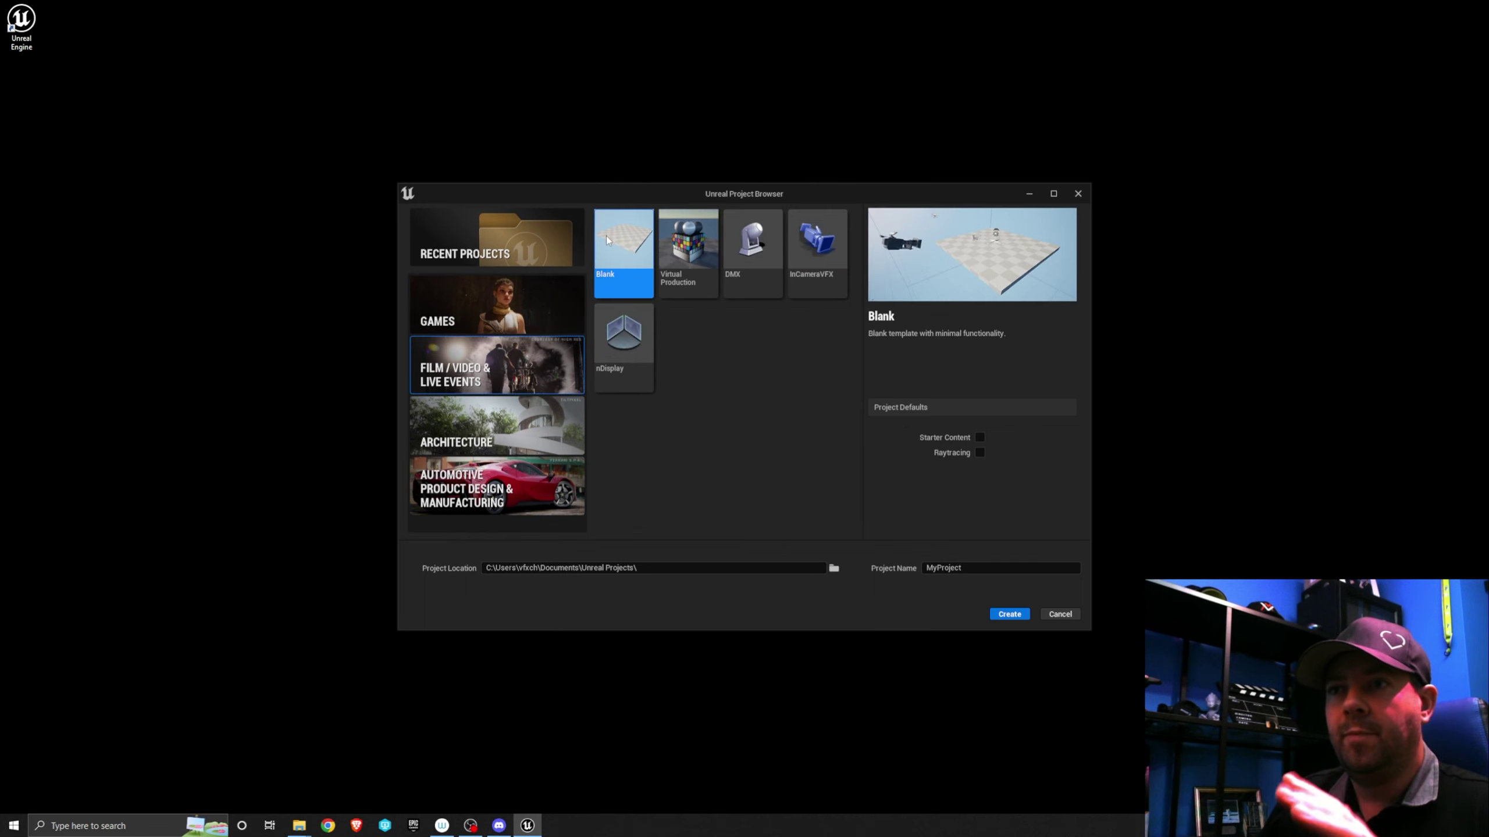
pyautogui.click(984, 572)
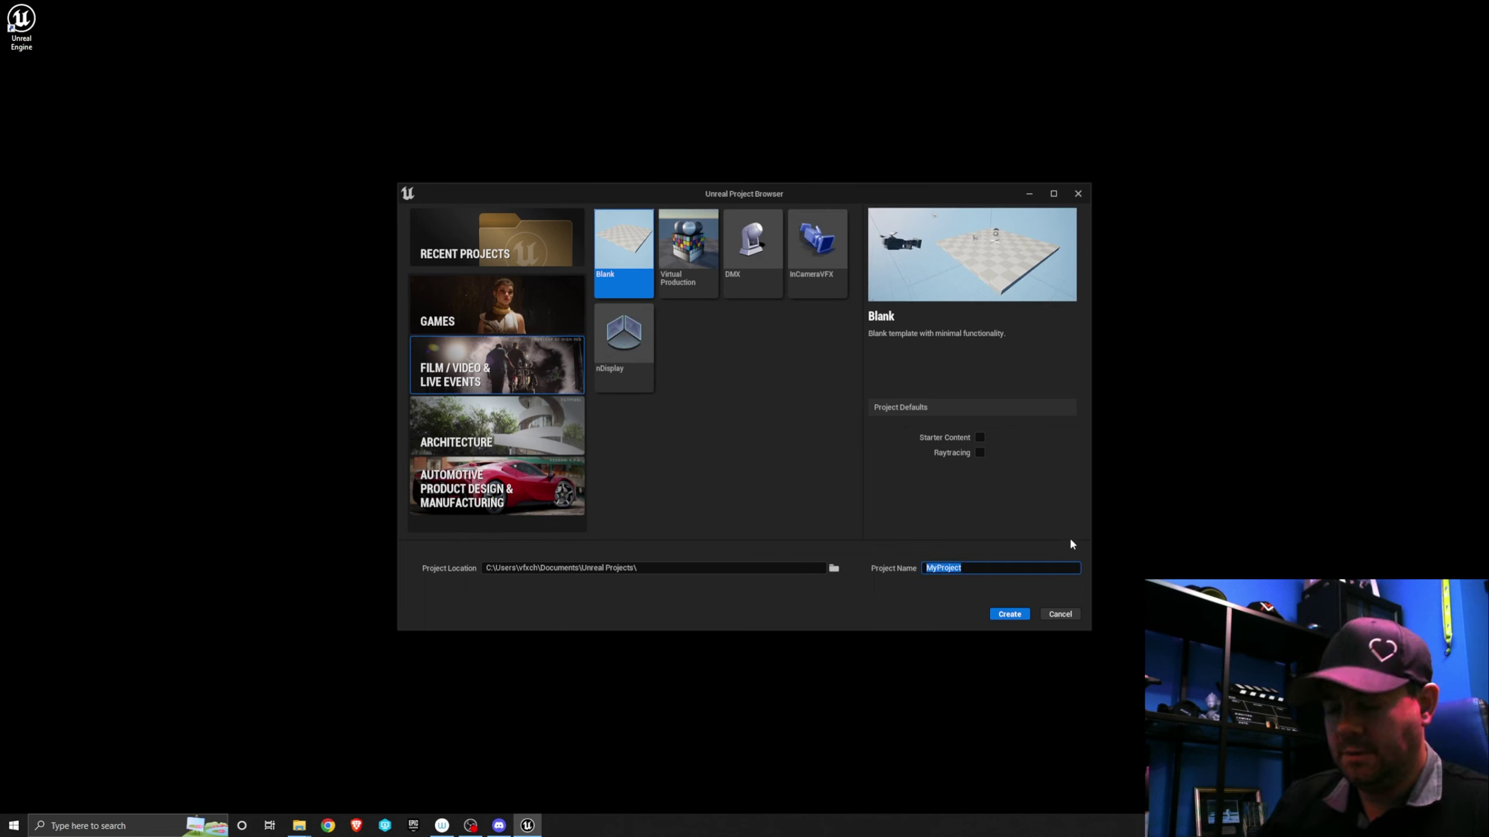
pyautogui.write('myDream')
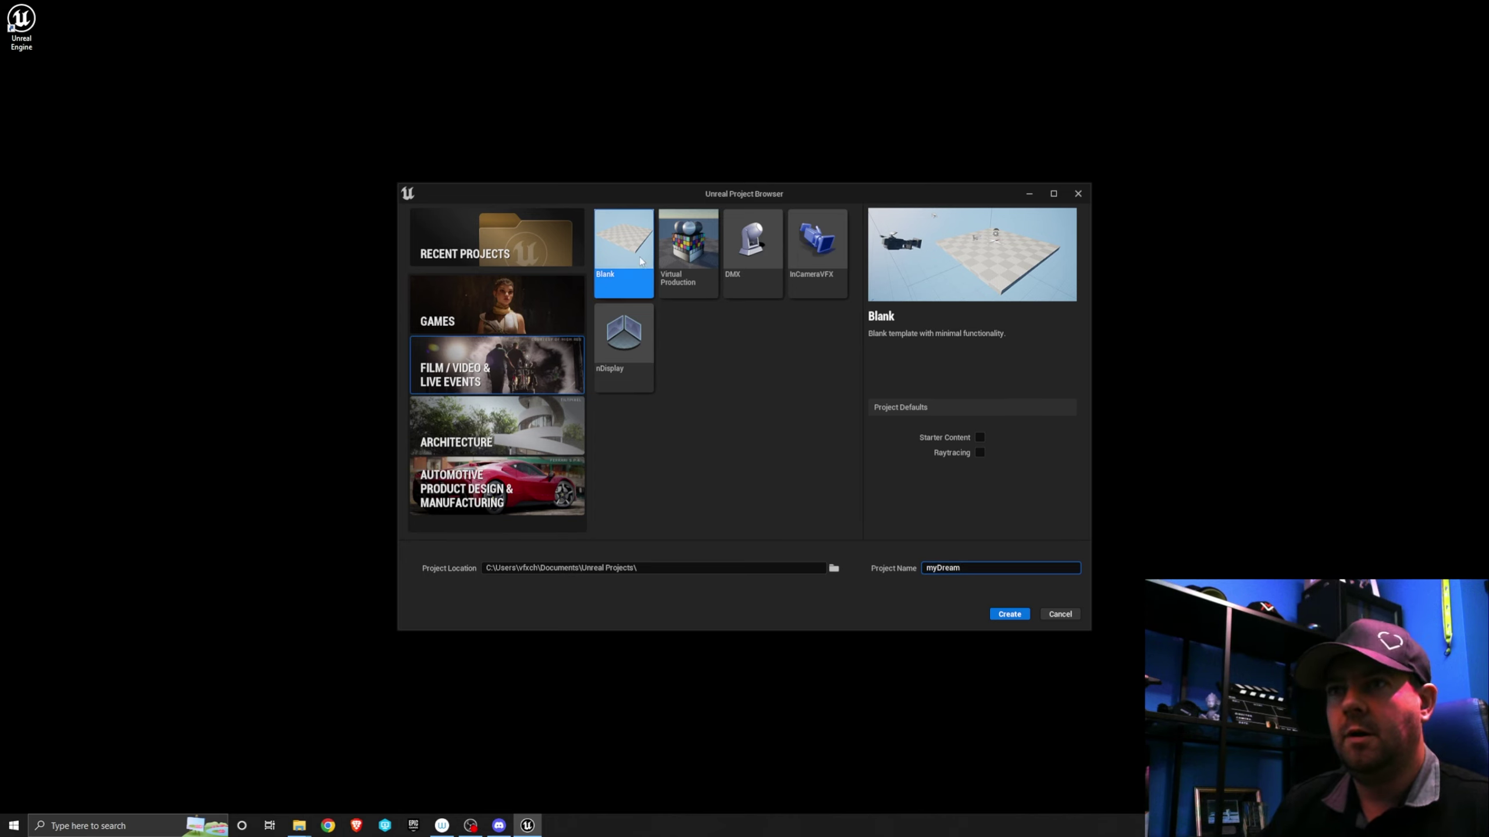
pyautogui.click(1010, 614)
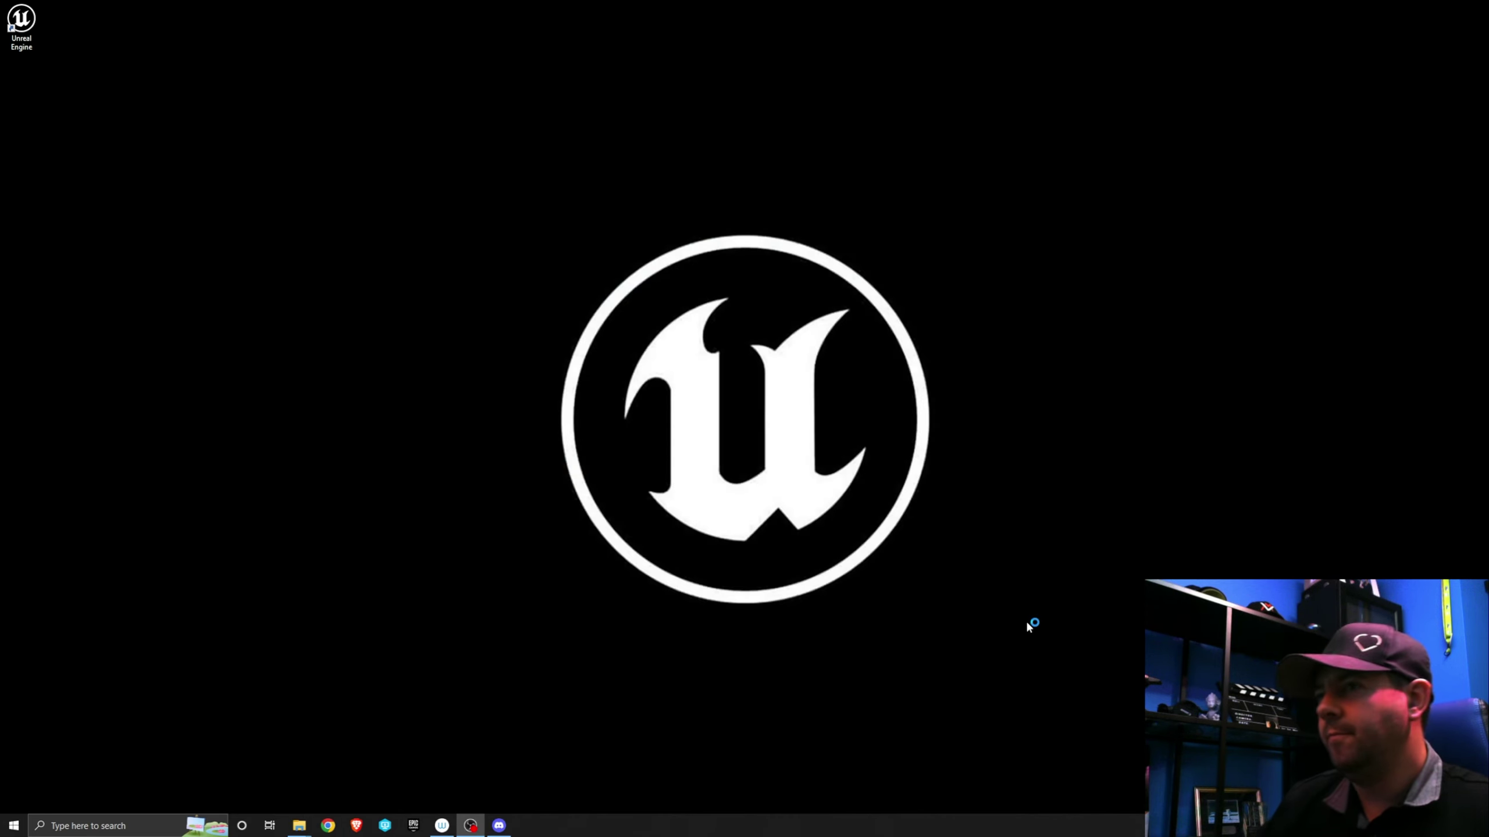
# Accept the plugin prompt, then browse to Documents > Unreal Projects > myDream in File Explorer
pyautogui.press('Return')
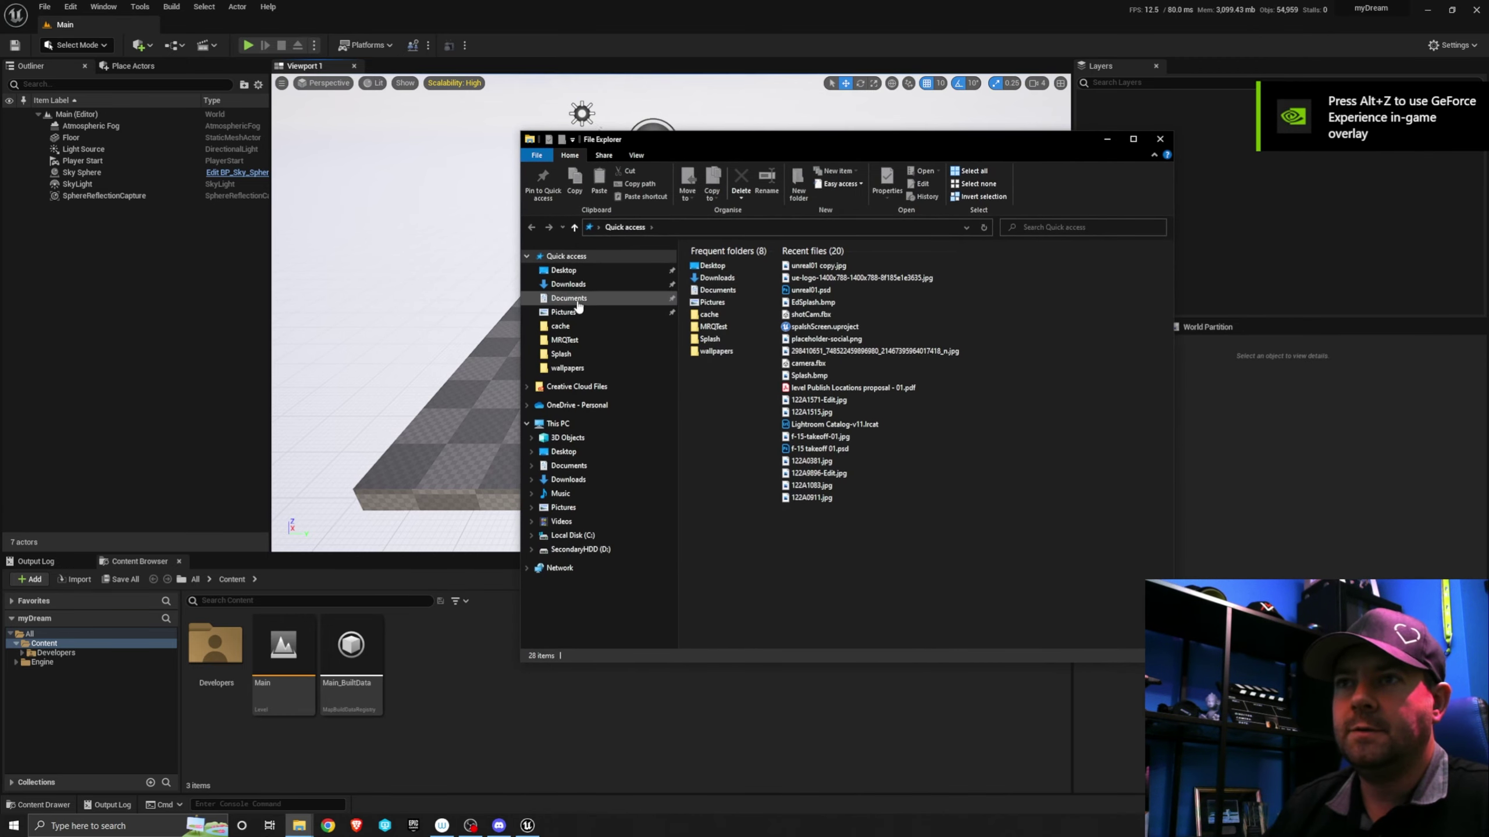
pyautogui.click(572, 298)
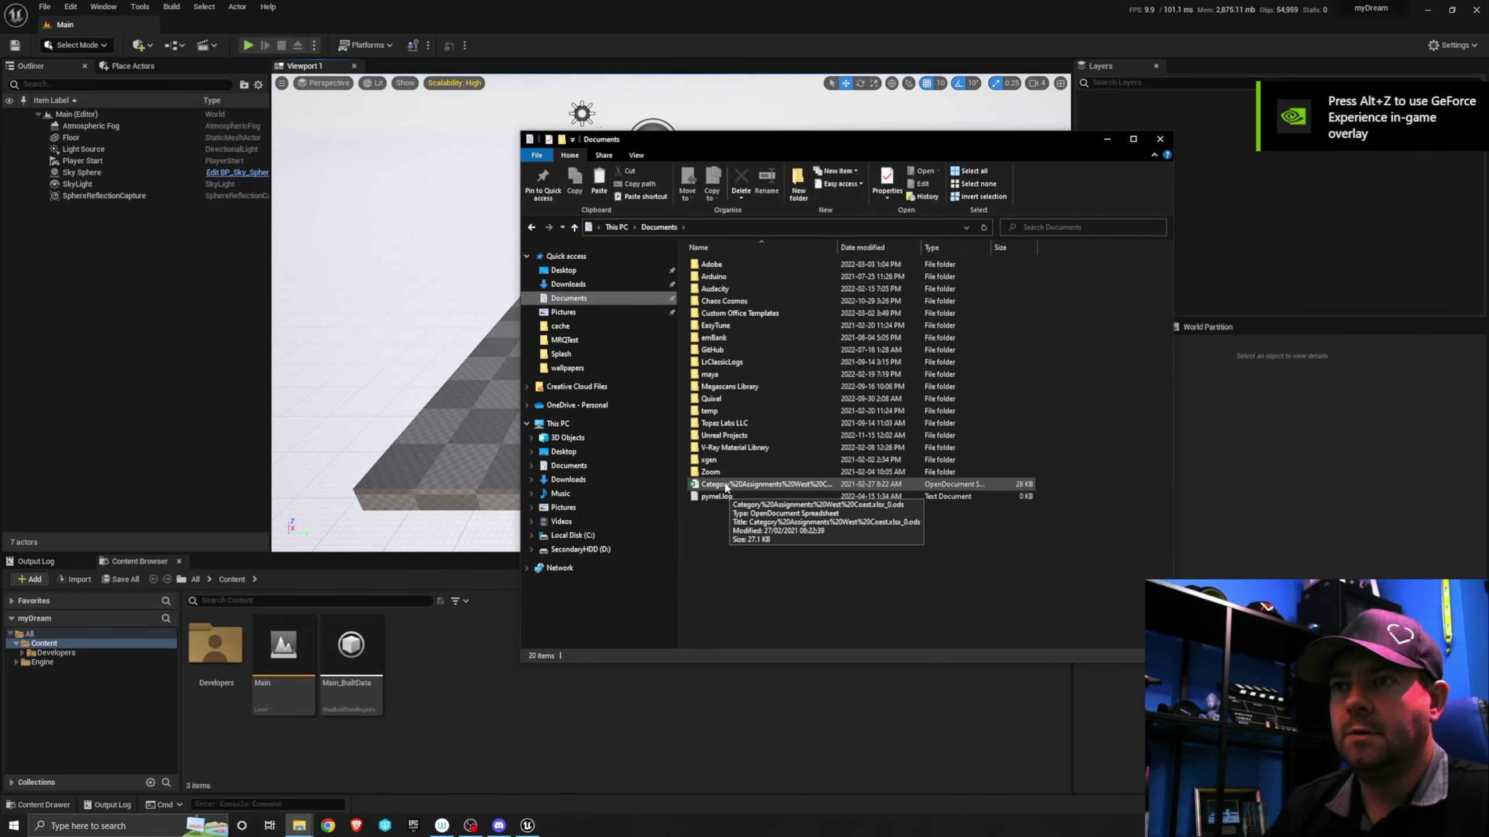
pyautogui.doubleClick(733, 436)
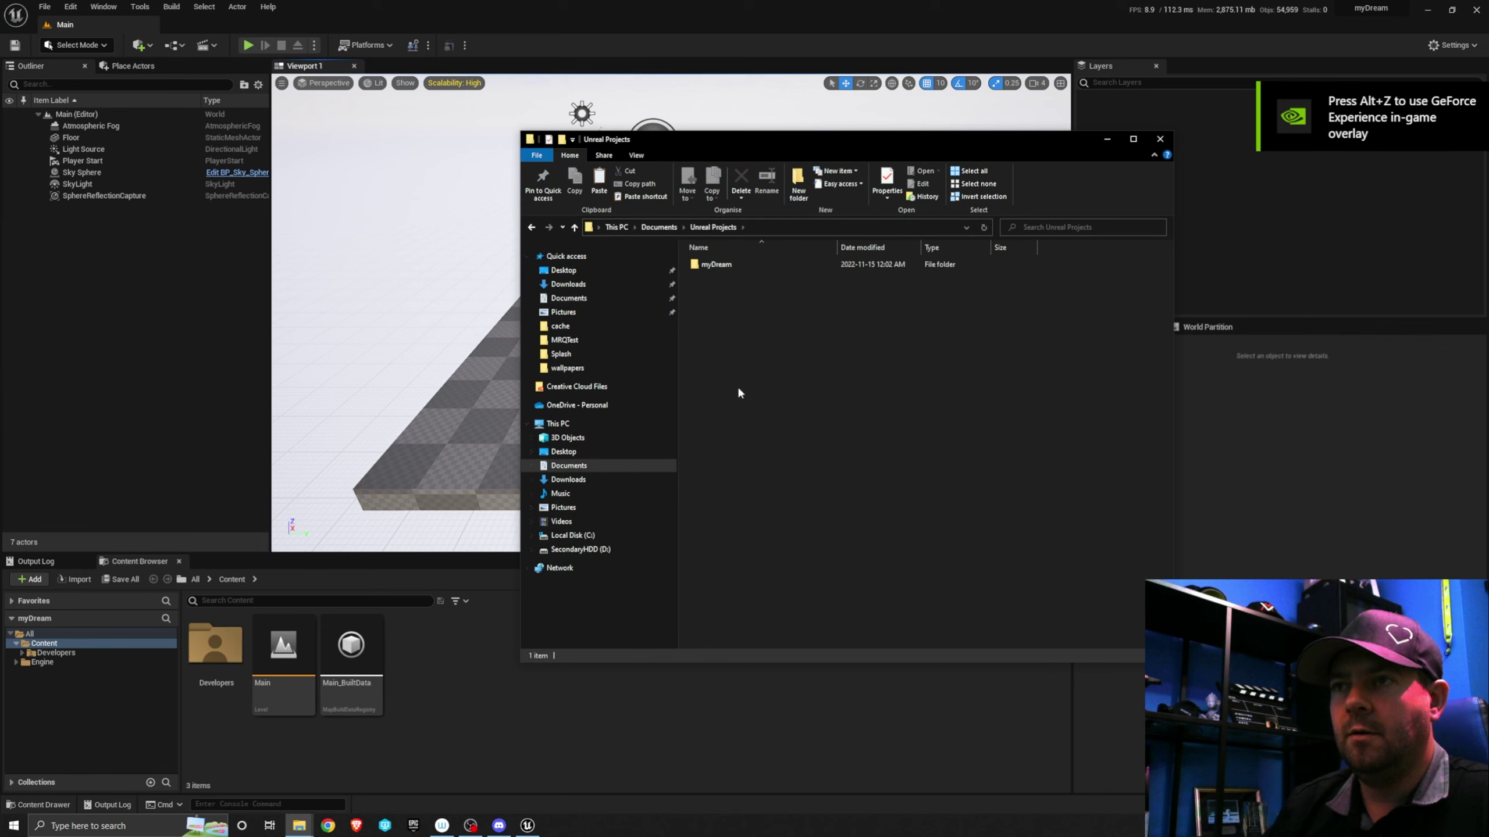
pyautogui.click(710, 265)
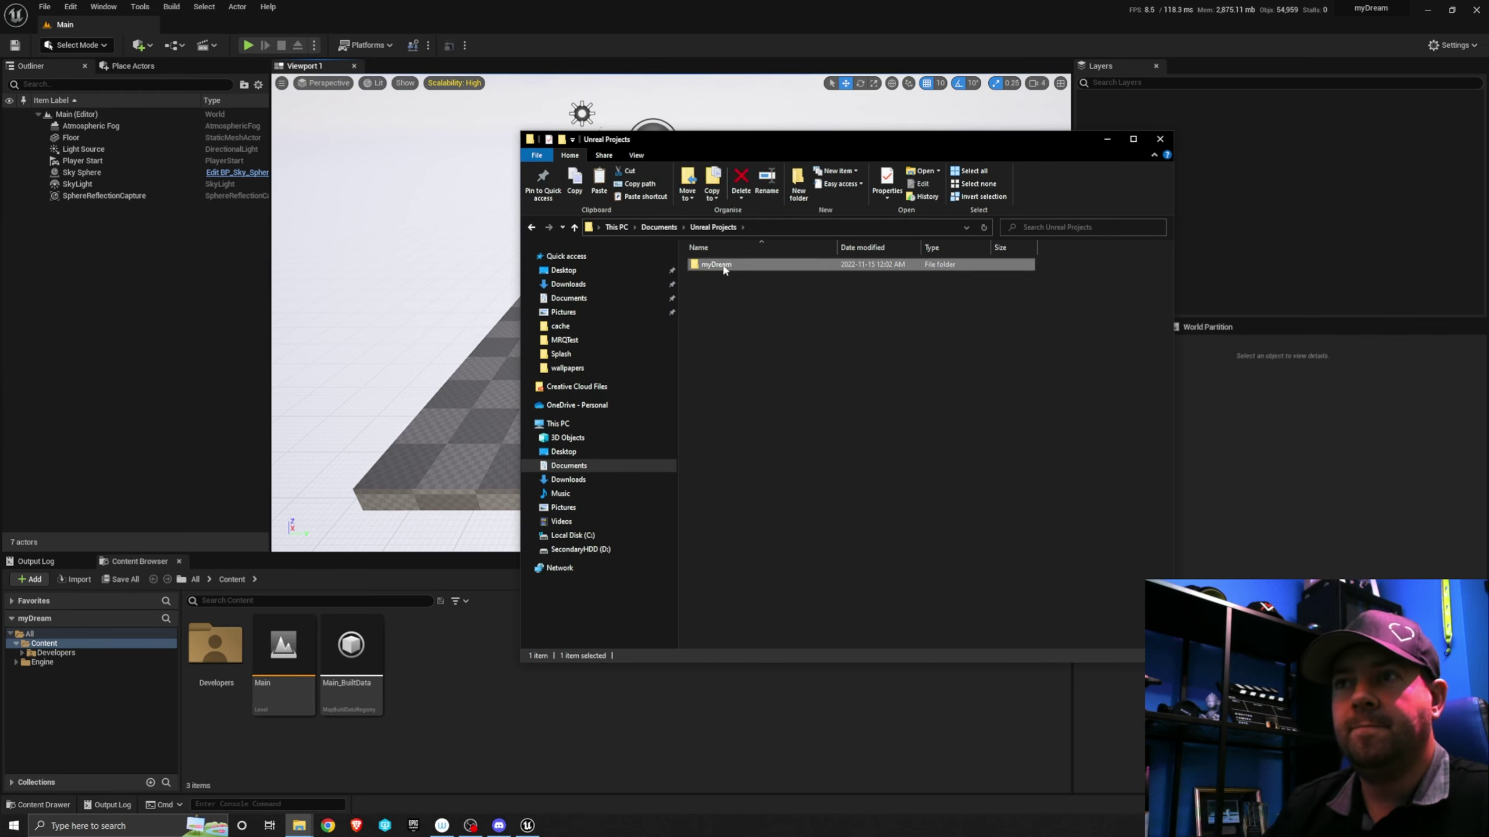
pyautogui.doubleClick(724, 268)
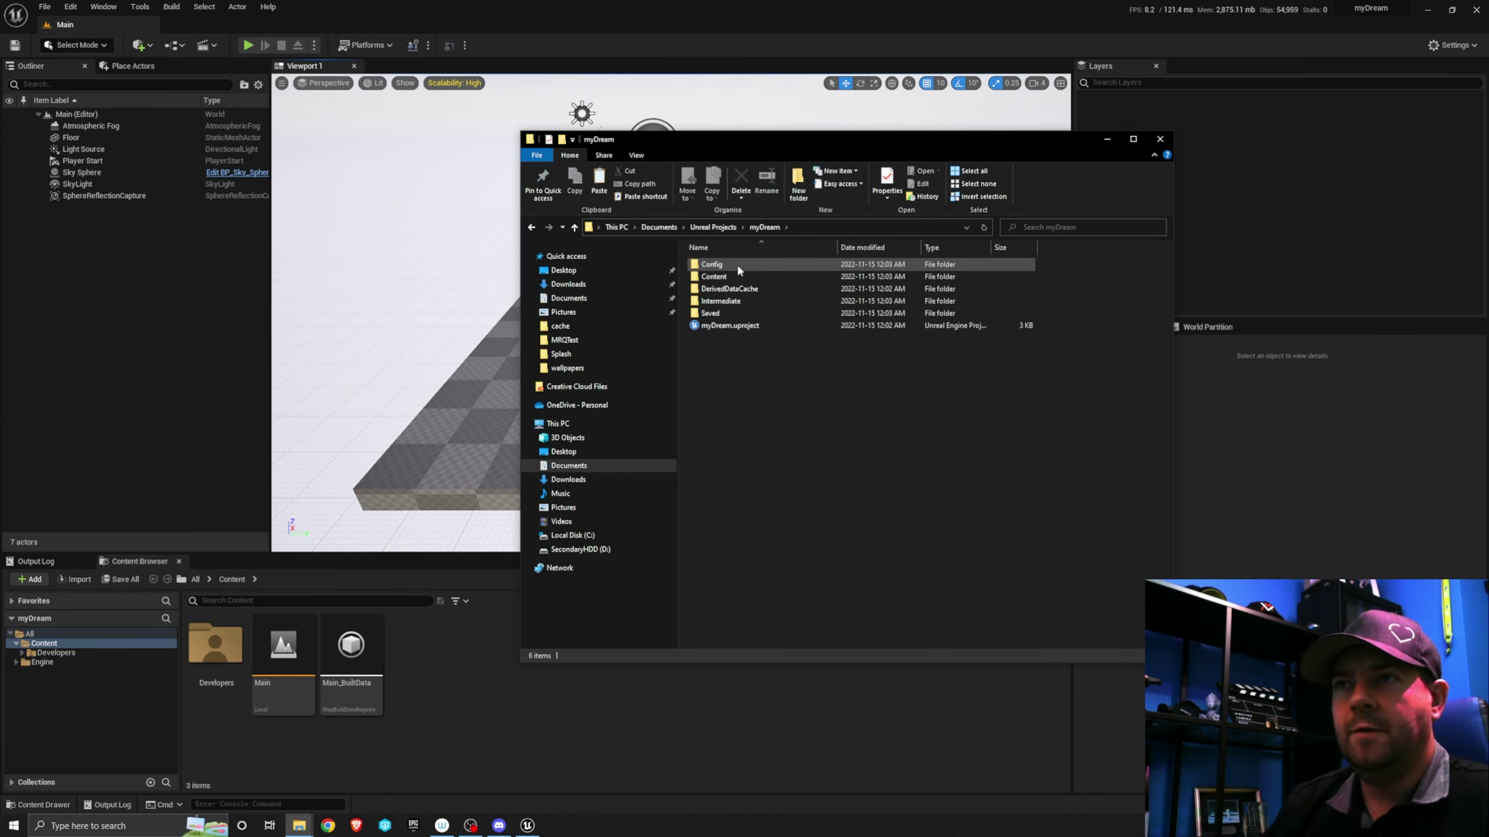
pyautogui.click(740, 301)
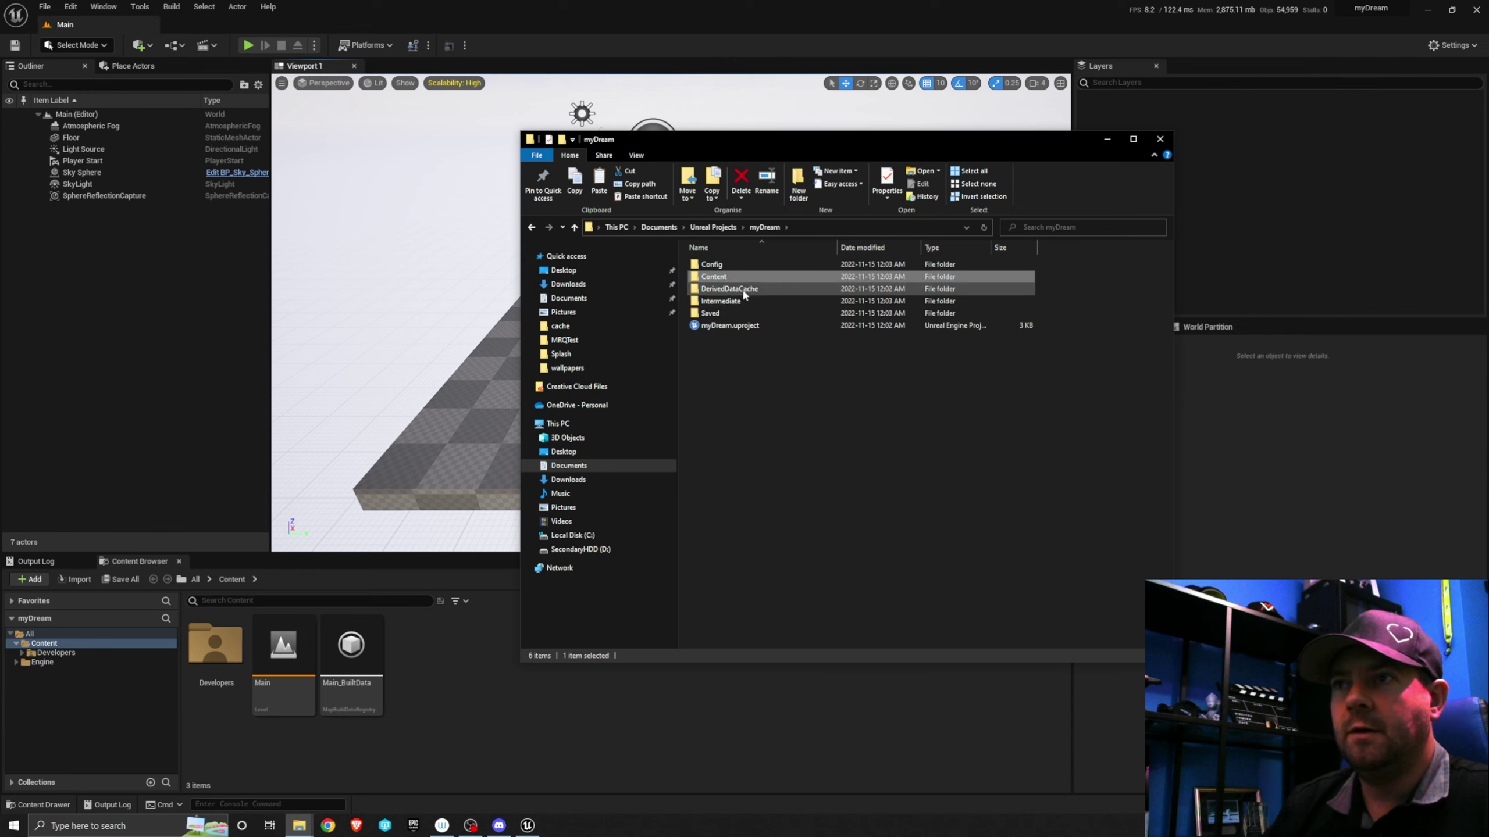
pyautogui.click(737, 325)
pyautogui.click(733, 411)
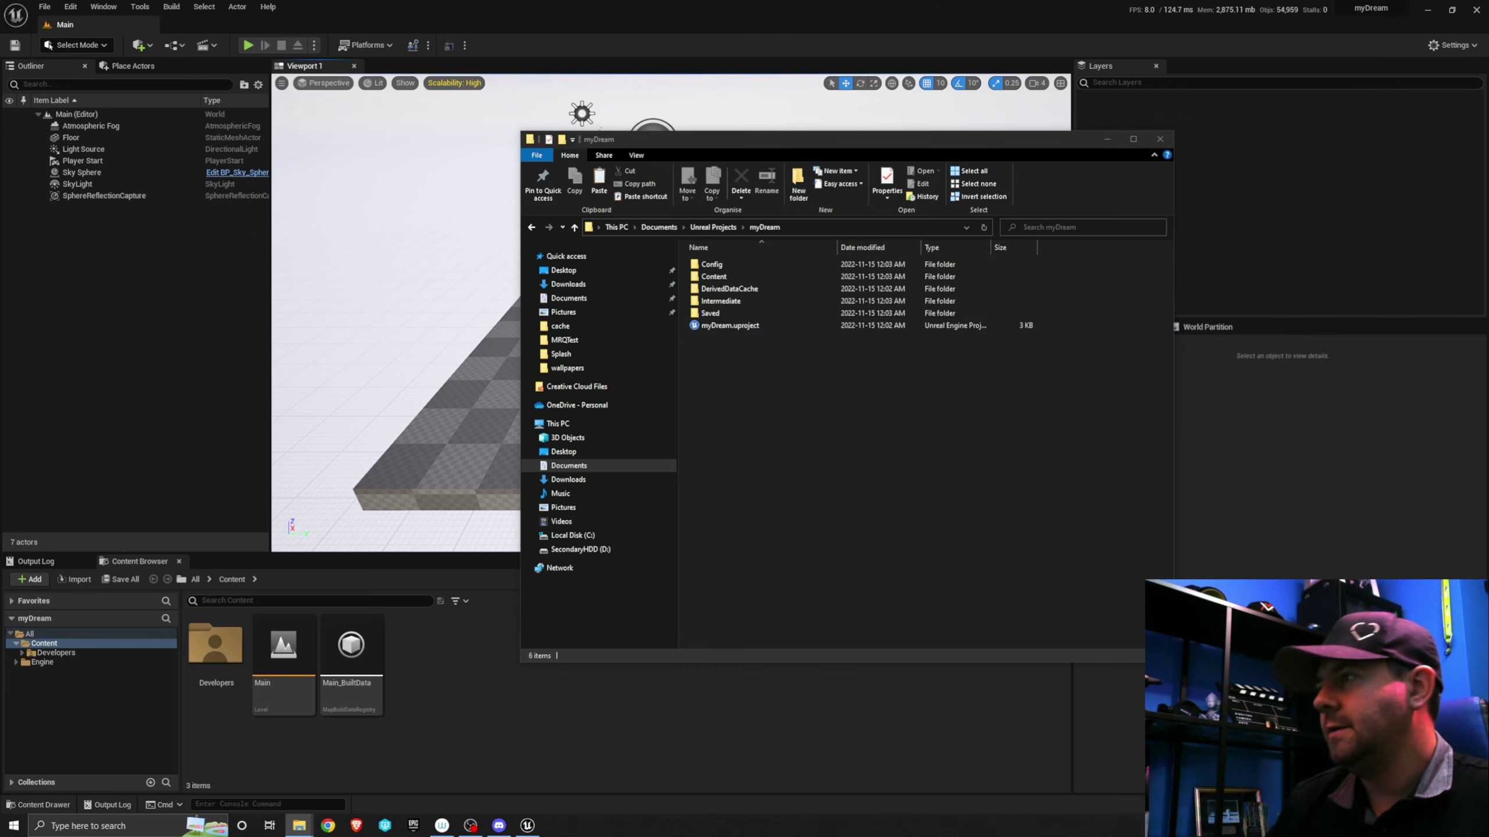
# Copy Plugins.rar from Downloads into the myDream project folder
pyautogui.press('super+e')
pyautogui.moveTo(472, 212); pyautogui.dragTo(426, 175)
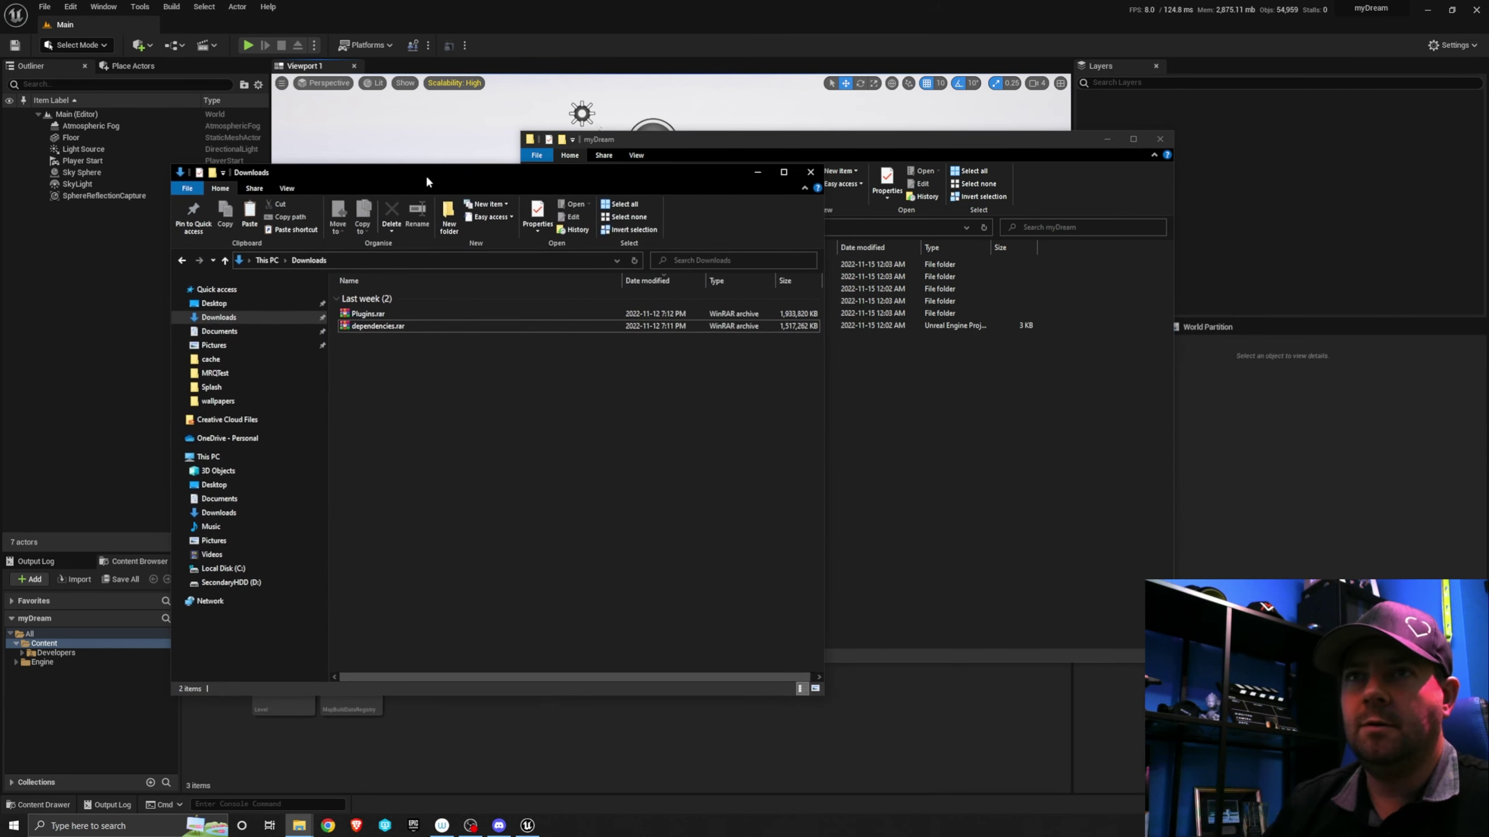
pyautogui.click(384, 315)
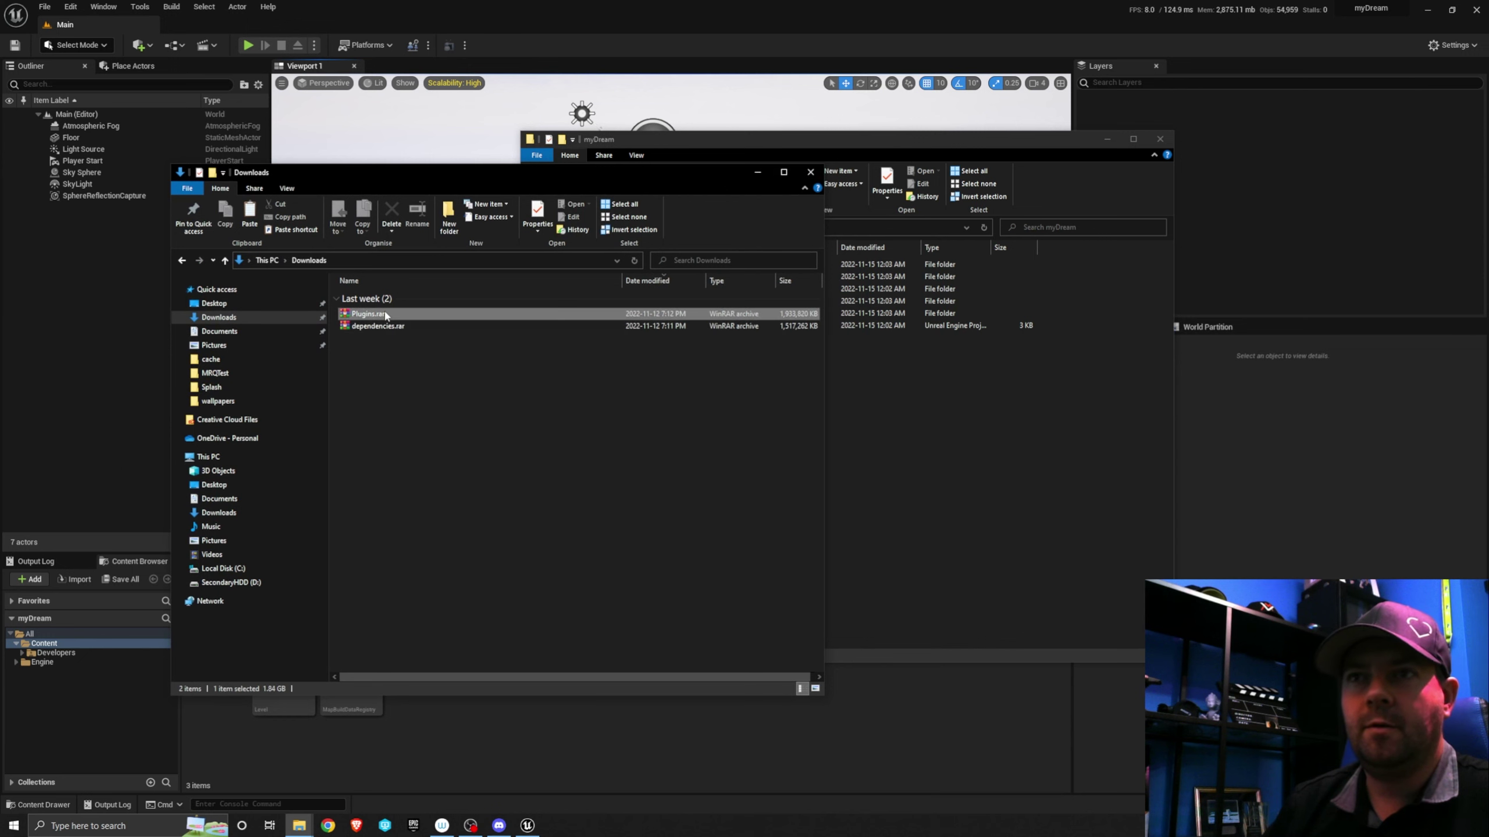
pyautogui.click(1029, 457)
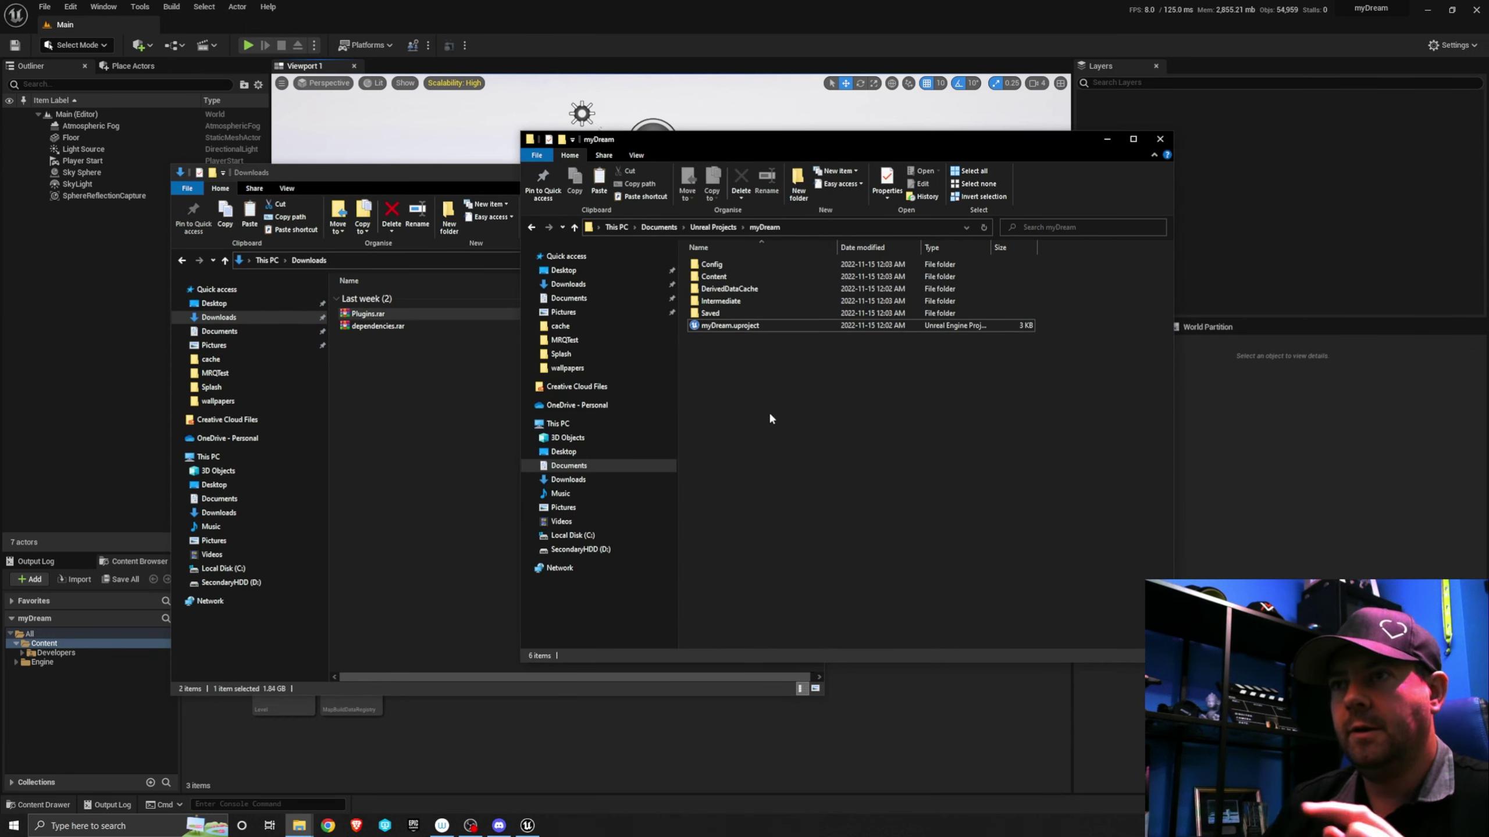
pyautogui.hotkey('ctrl', 'v')
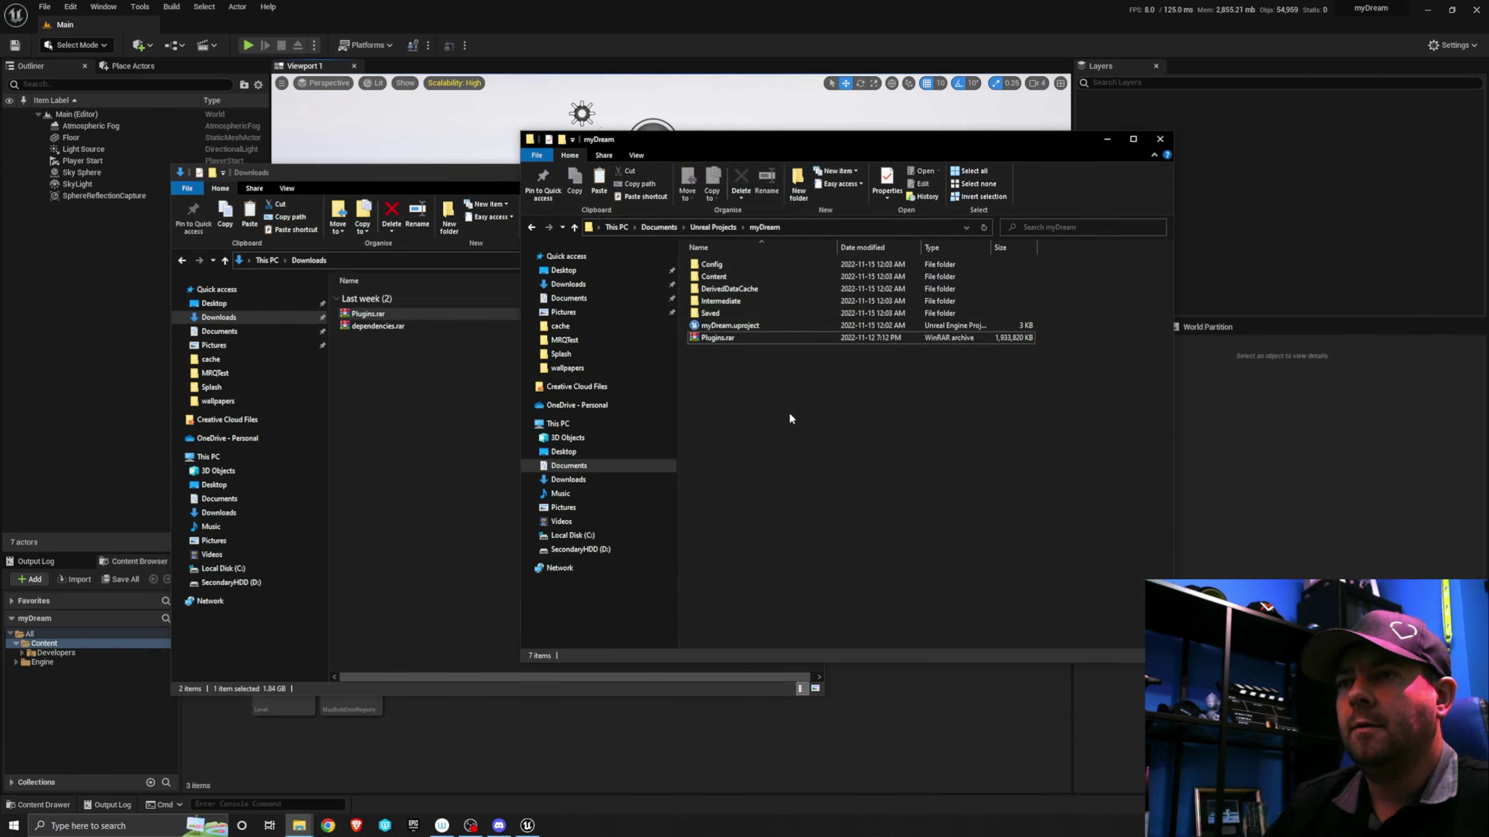
# Extract Plugins.rar there as a Plugins folder, delete the archive, and minimize both Explorer windows
pyautogui.click(698, 340)
pyautogui.rightClick(698, 345)
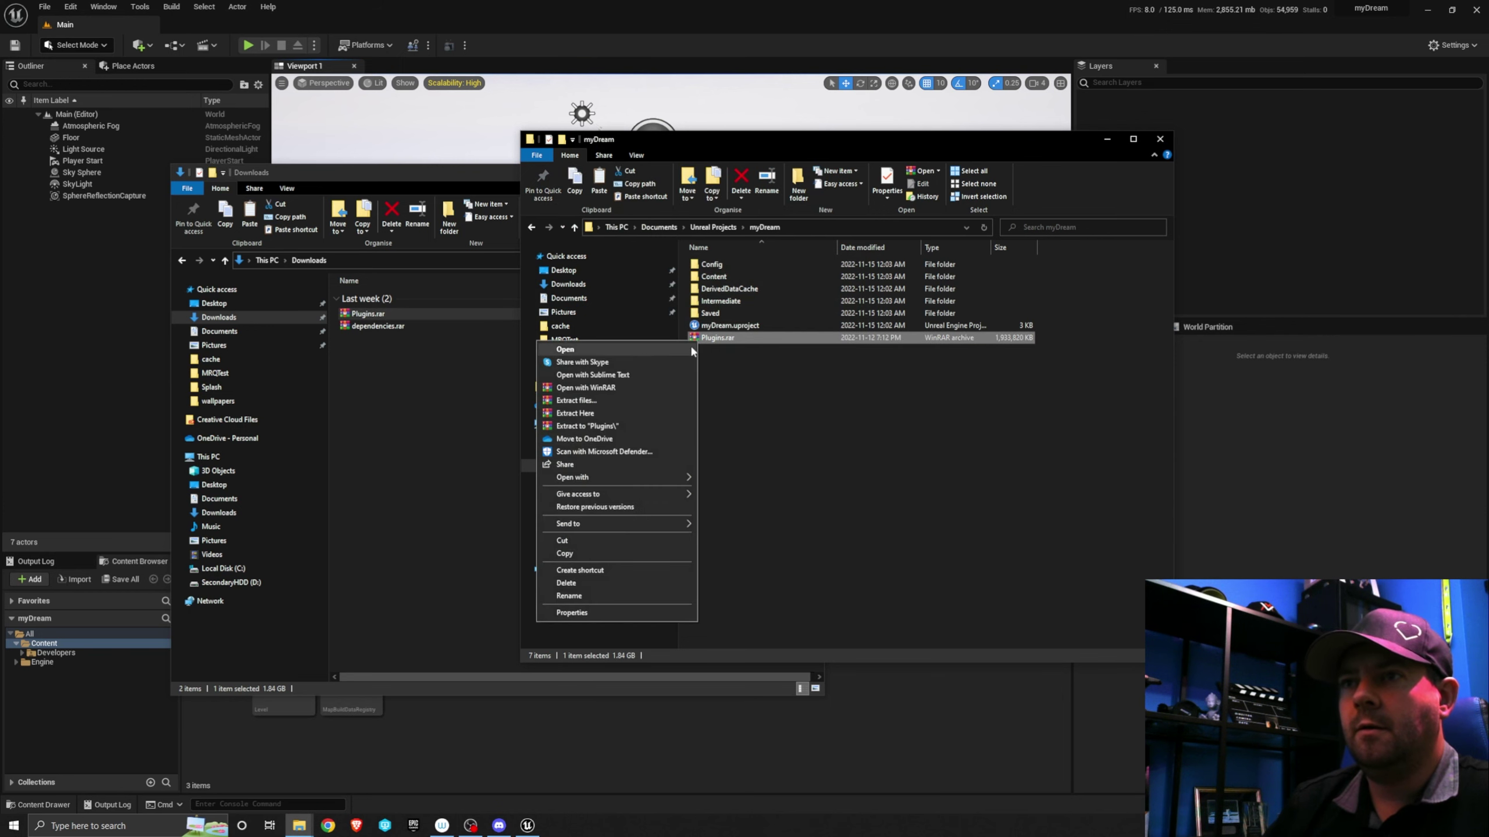
pyautogui.click(620, 408)
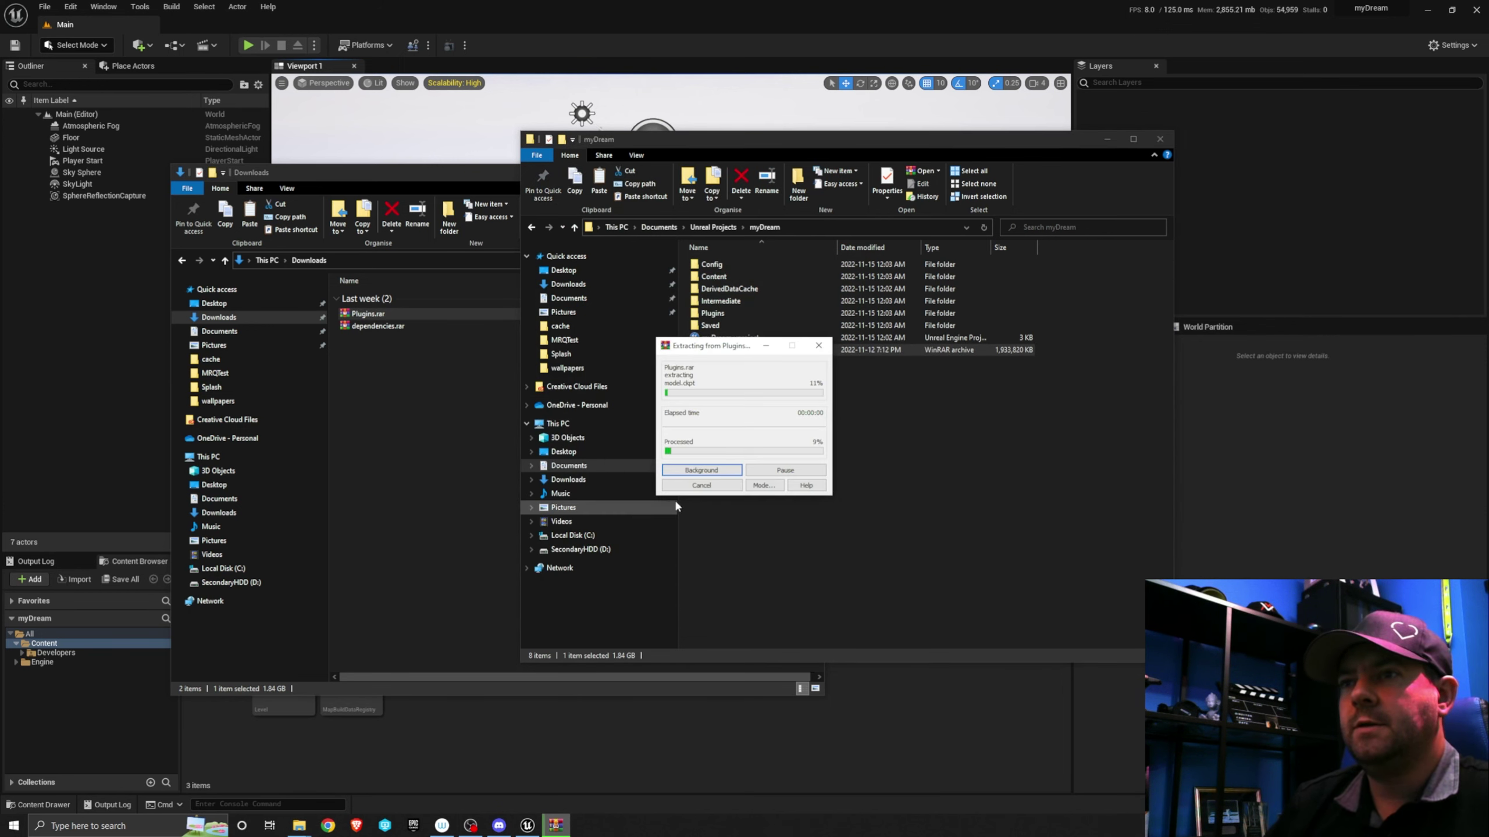
pyautogui.click(727, 365)
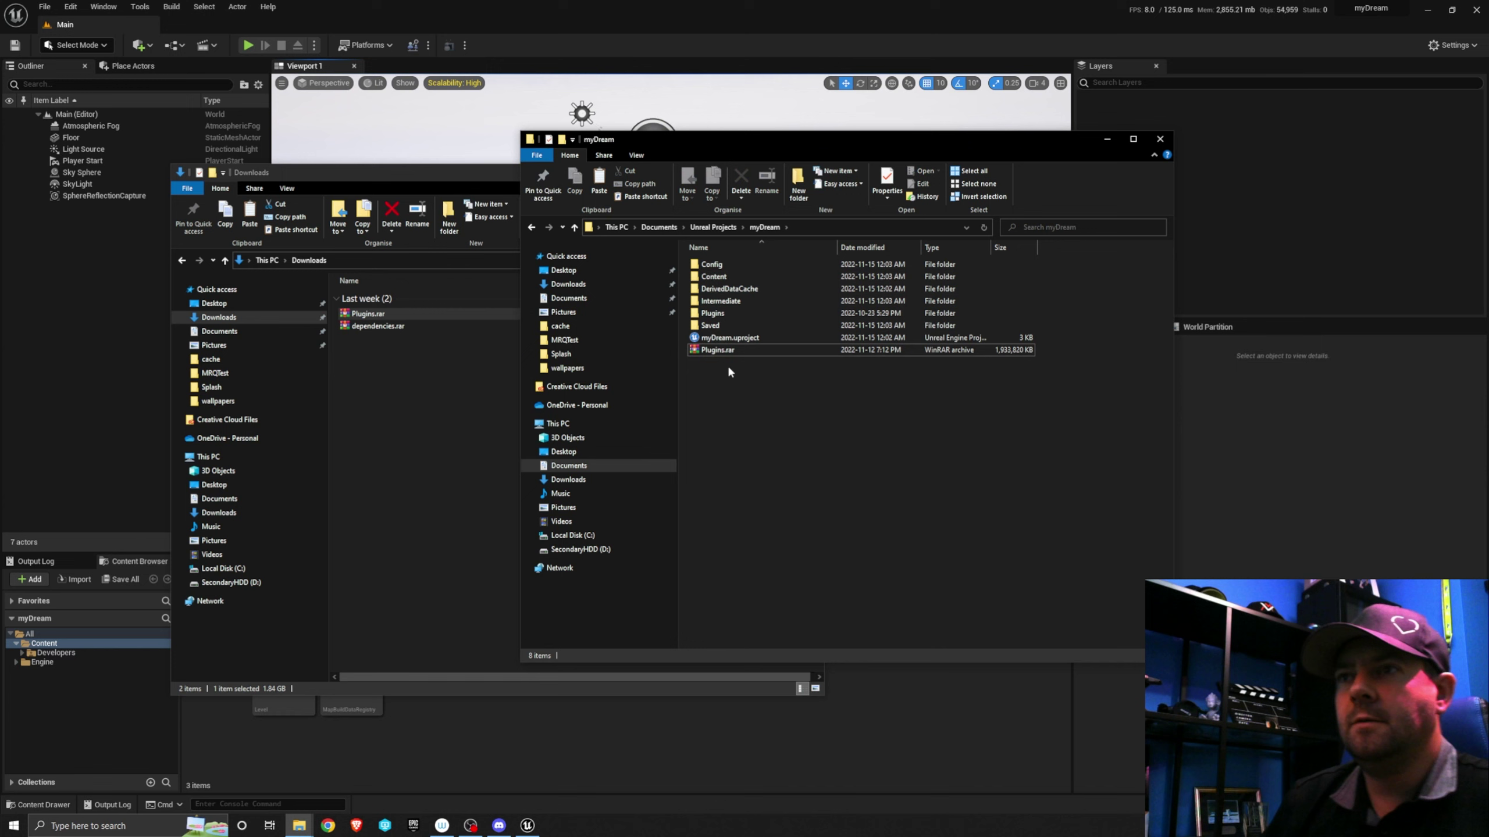
pyautogui.click(723, 353)
pyautogui.press('Delete')
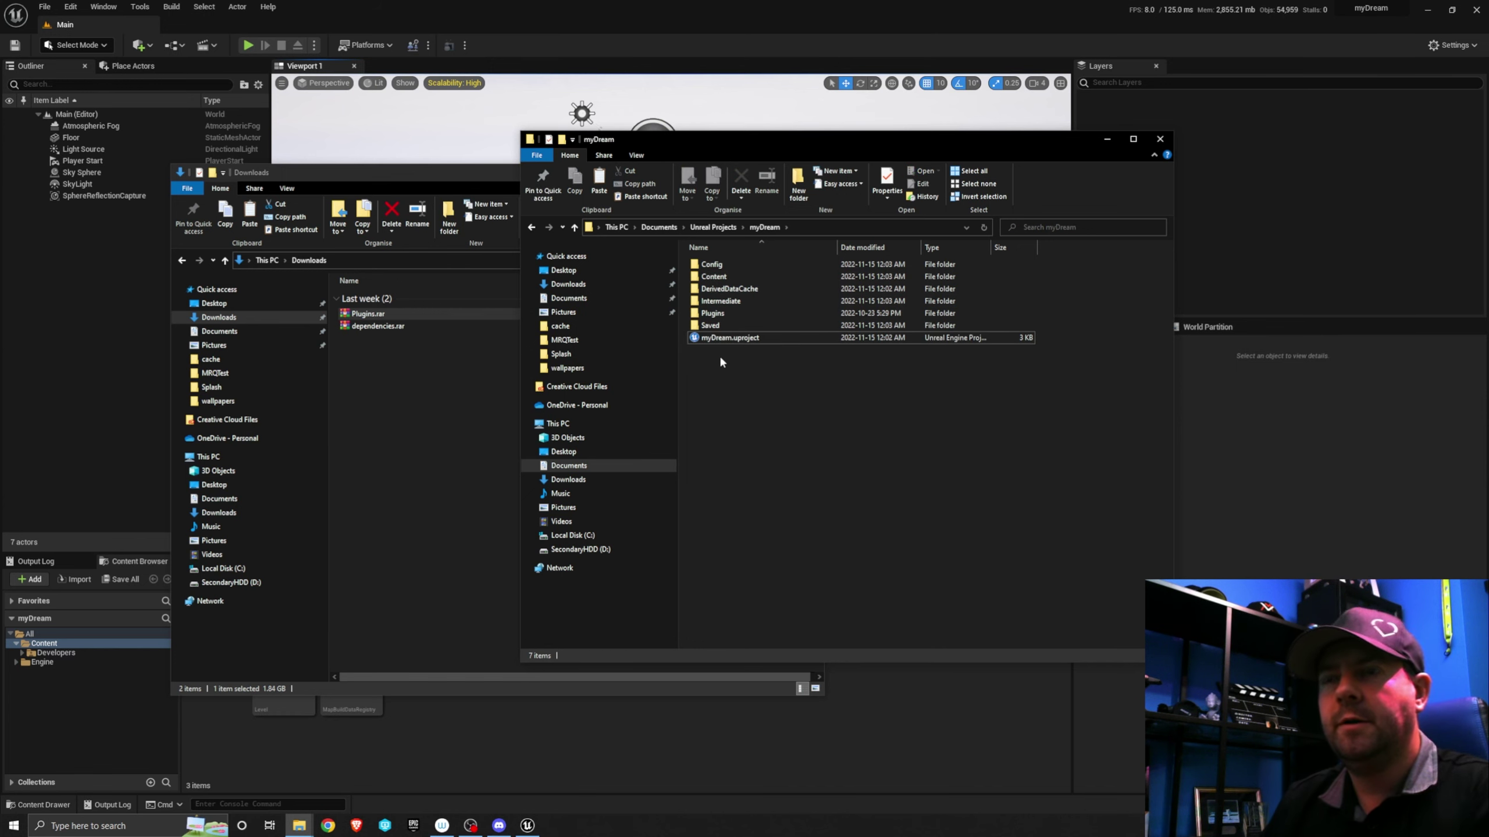
pyautogui.click(1105, 140)
pyautogui.click(756, 172)
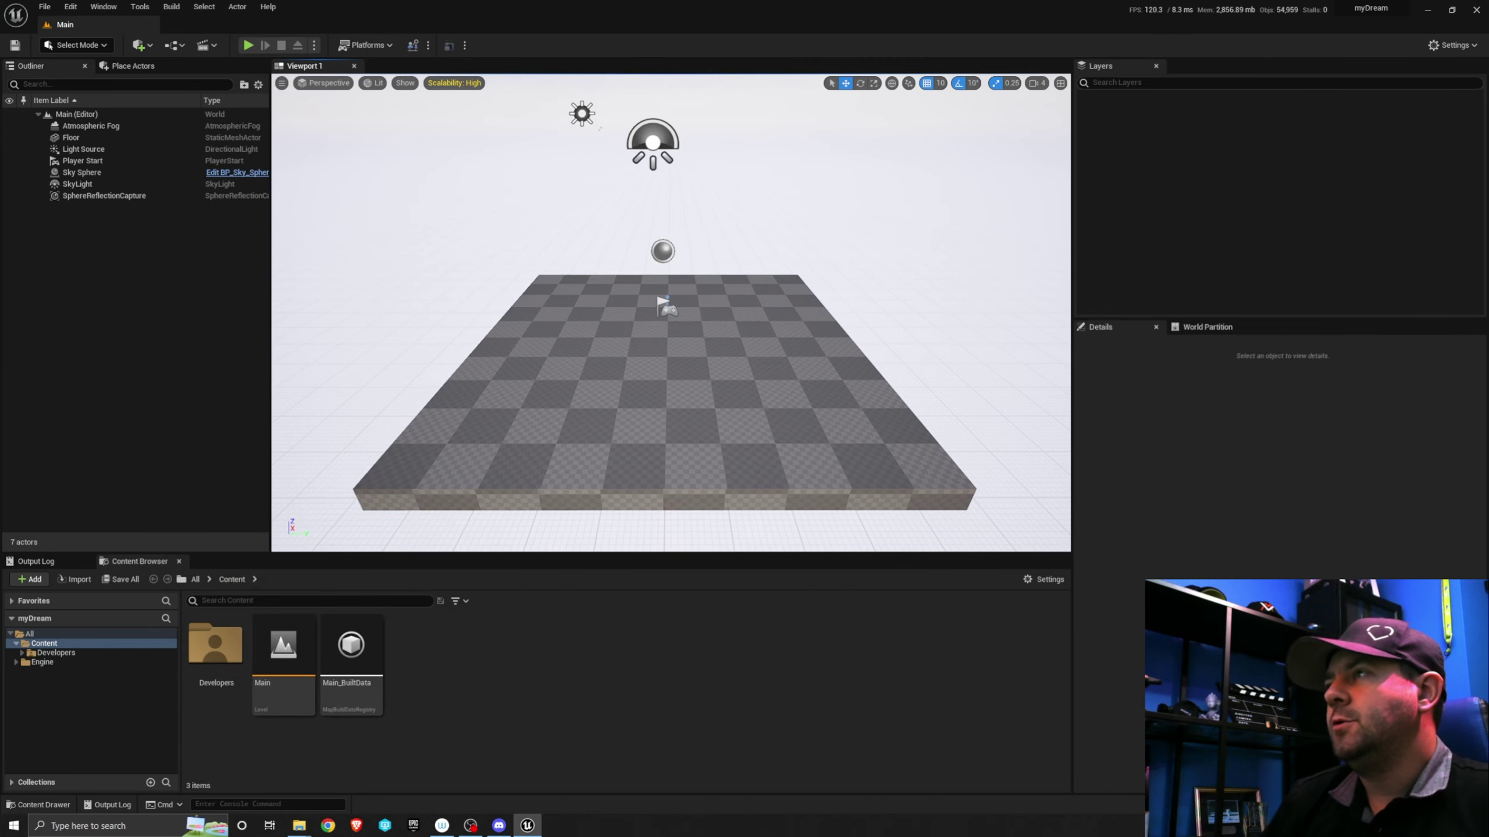
# Search the plugins for 'dream' and enable the beta Dream plugin
pyautogui.click(1452, 45)
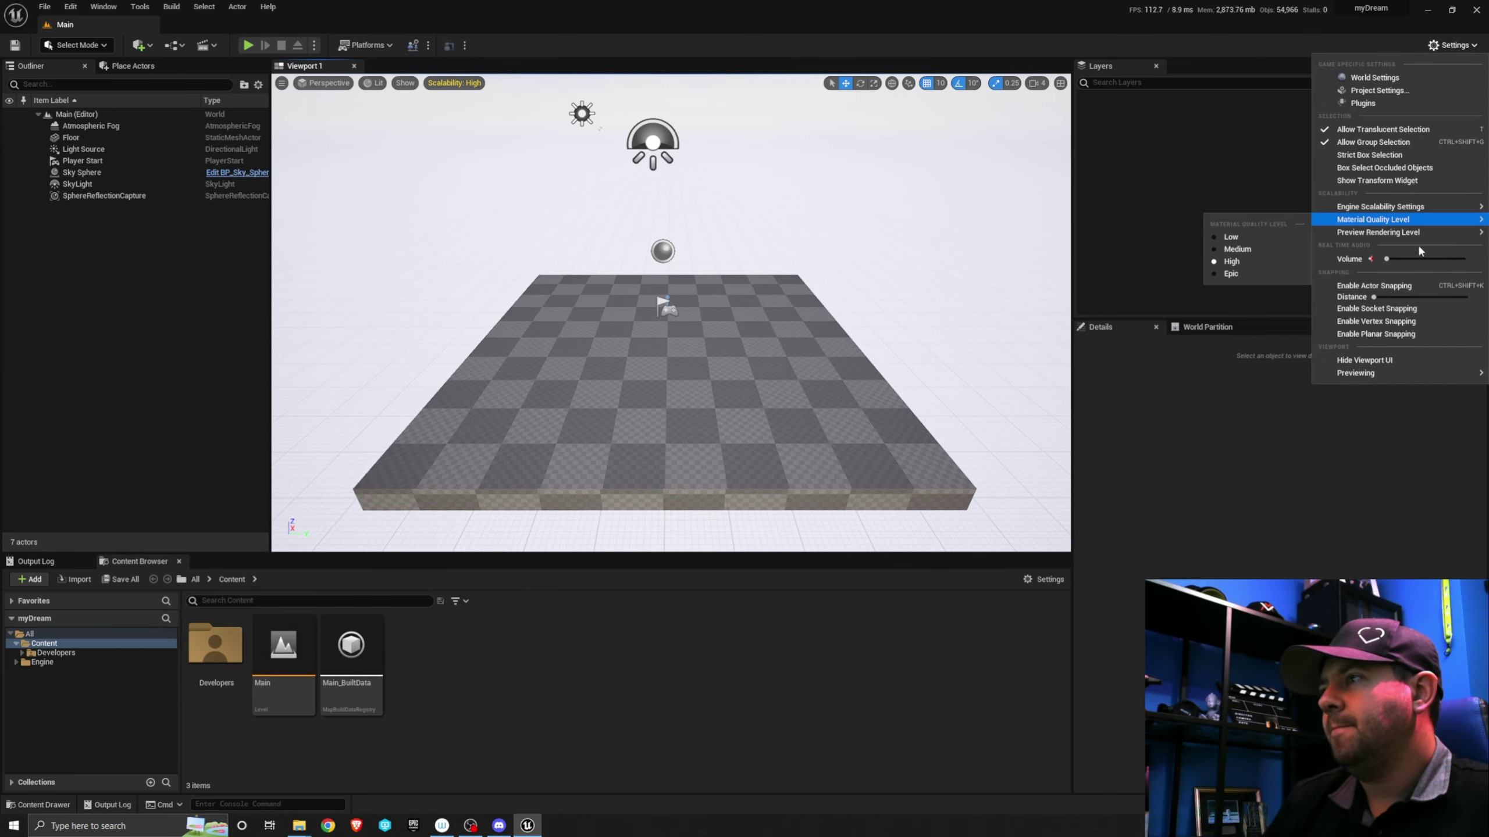
pyautogui.click(1362, 102)
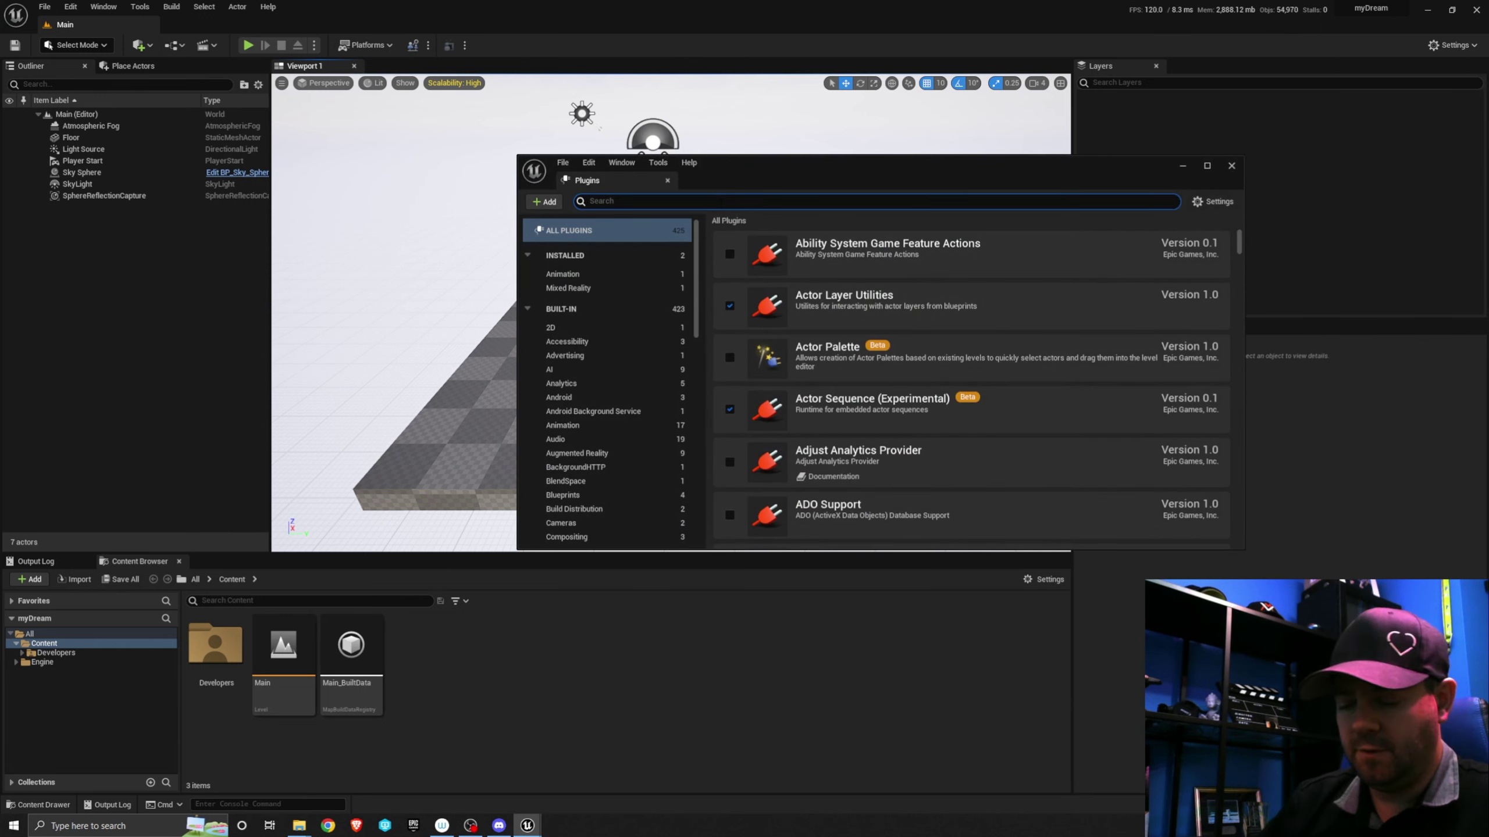
pyautogui.write('dream')
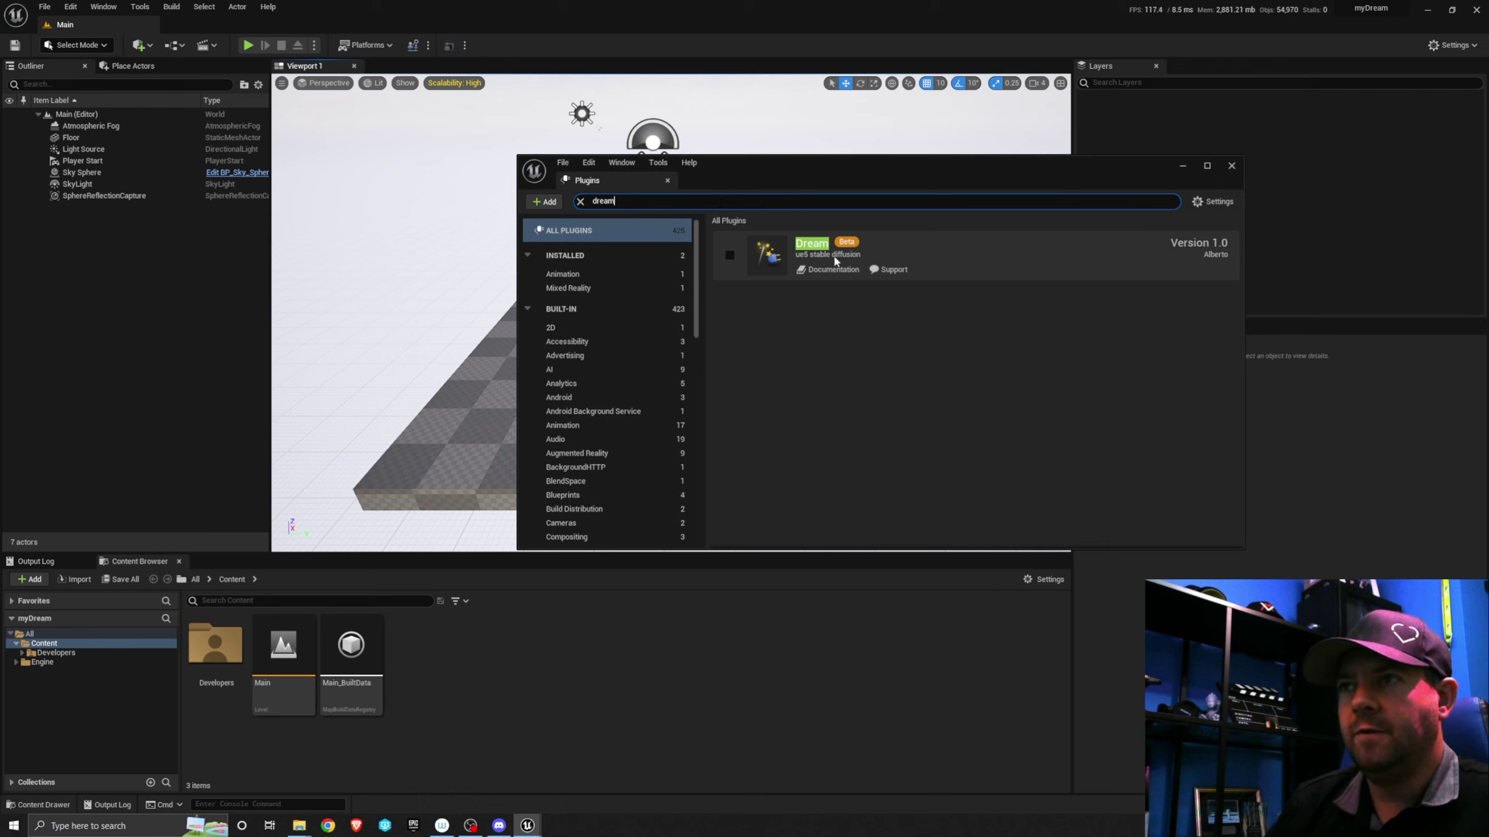
pyautogui.click(729, 255)
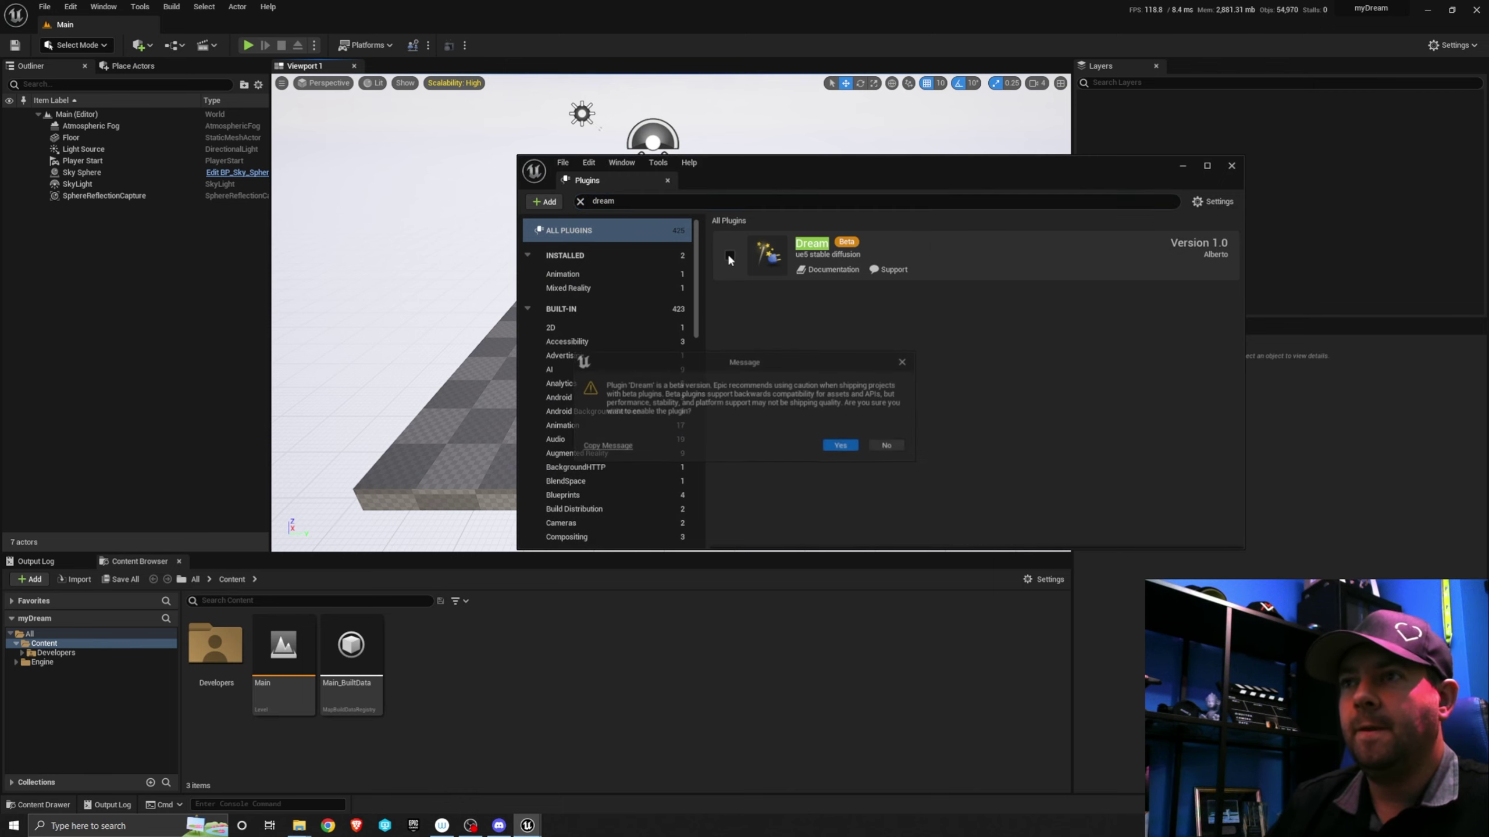
pyautogui.moveTo(787, 366); pyautogui.dragTo(760, 431)
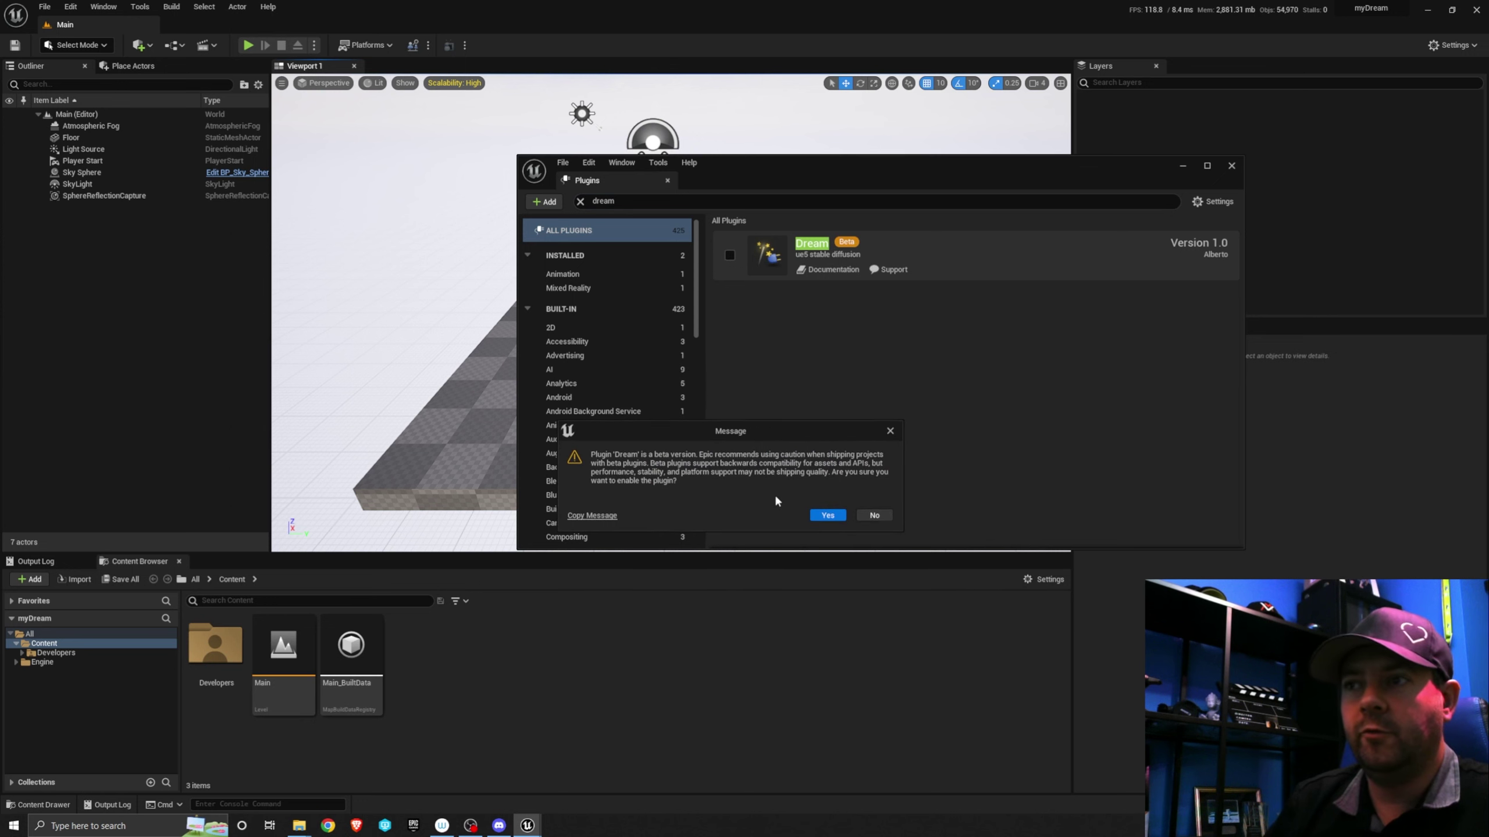
pyautogui.click(827, 515)
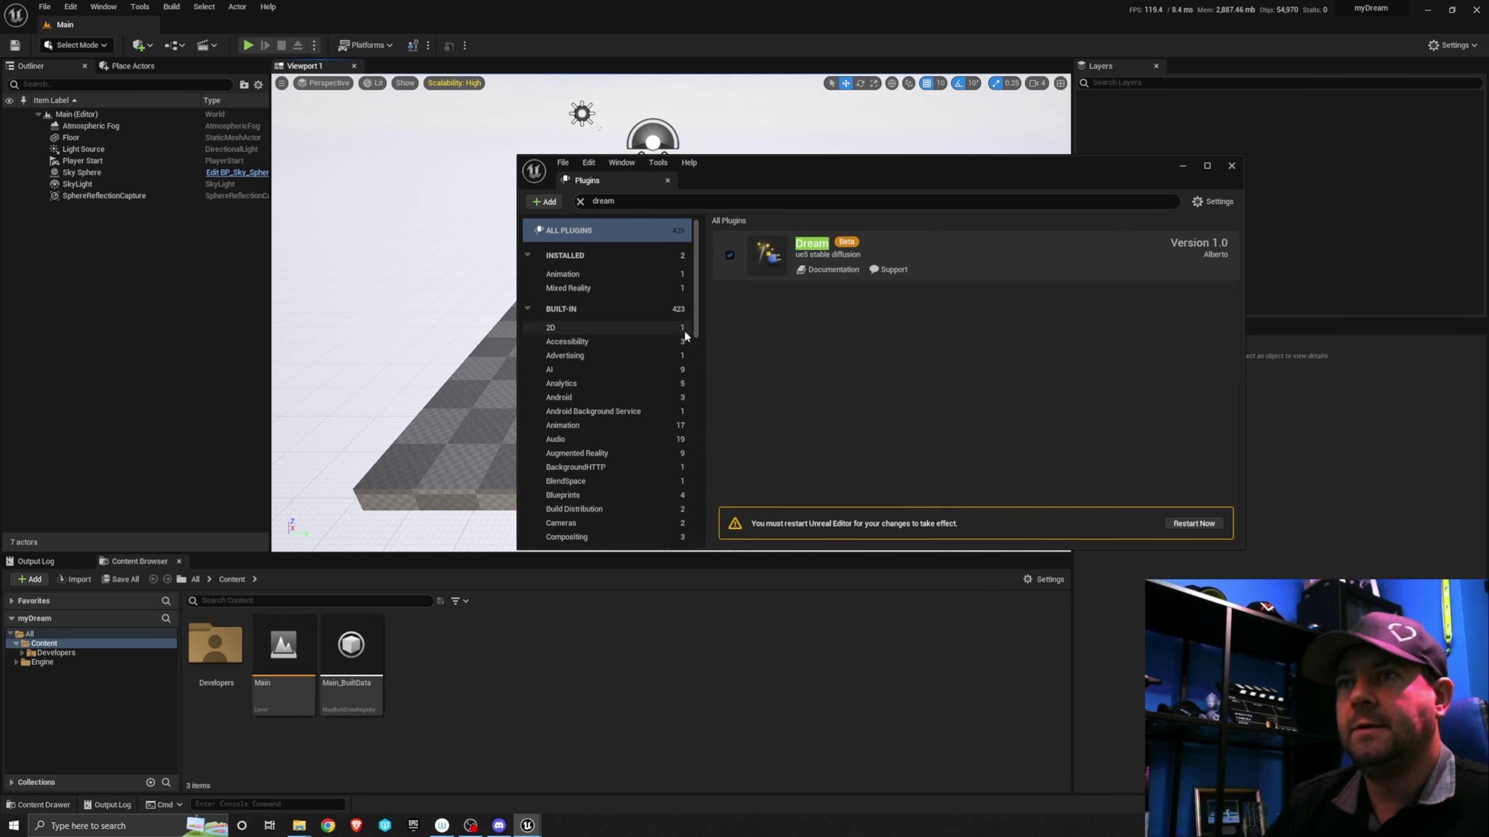
# Search for the Python plugins and restart the editor
pyautogui.click(592, 205)
pyautogui.write('p')
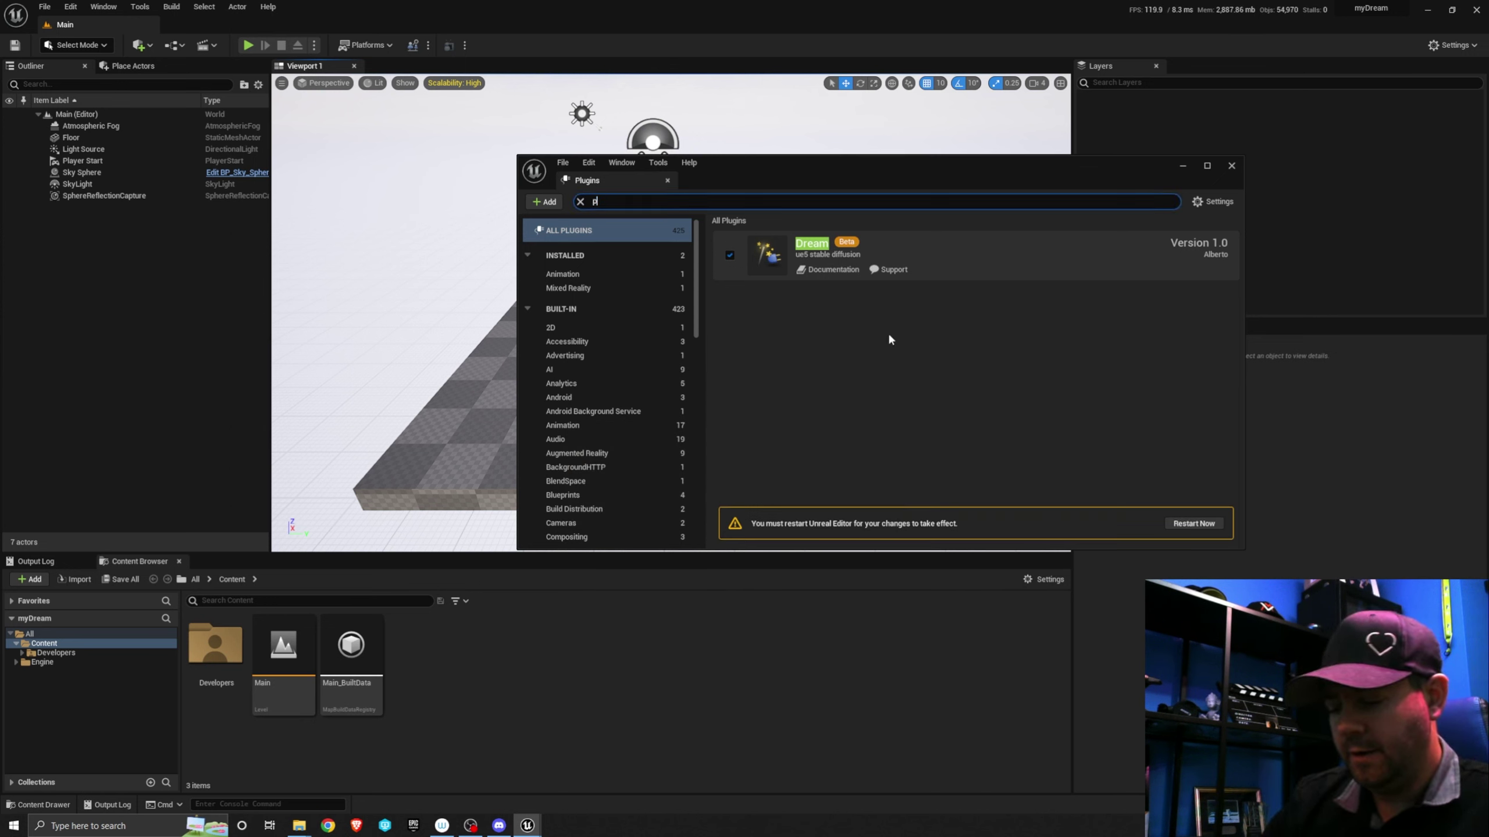
pyautogui.write('yton')
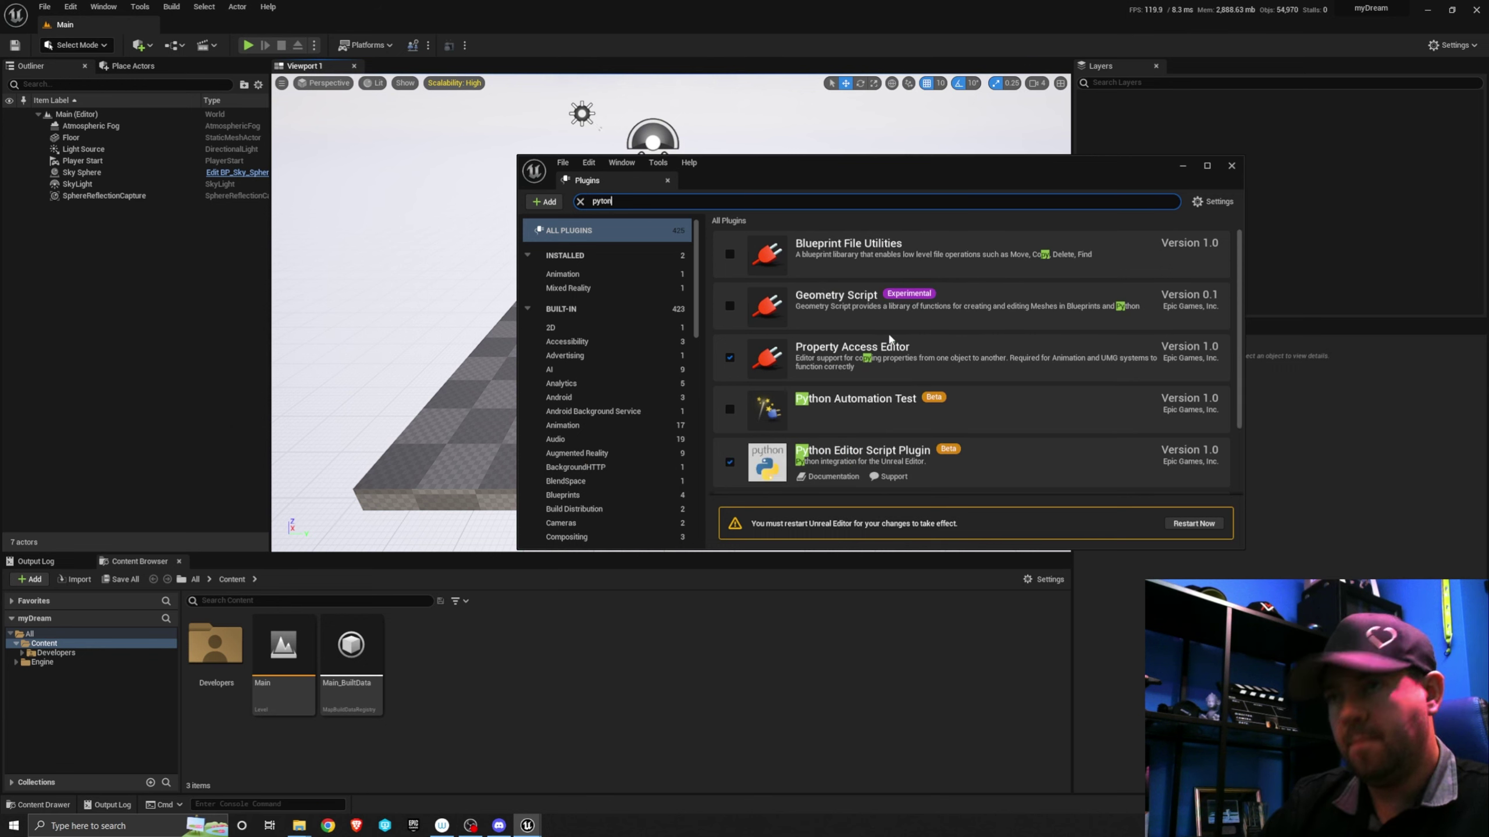
pyautogui.press('BackSpace')
pyautogui.press('BackSpace')
pyautogui.write('ho')
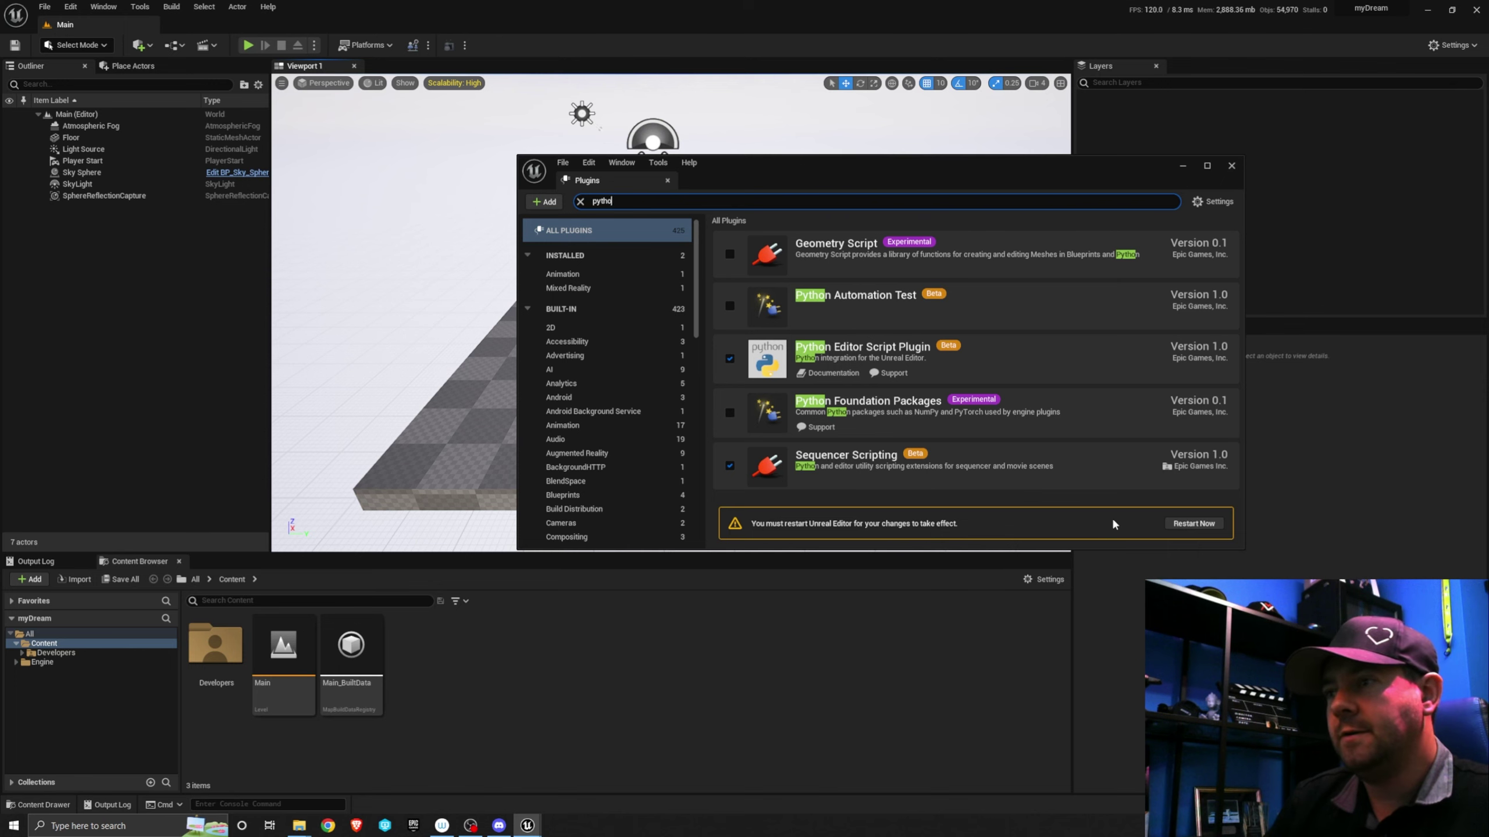
pyautogui.click(1194, 523)
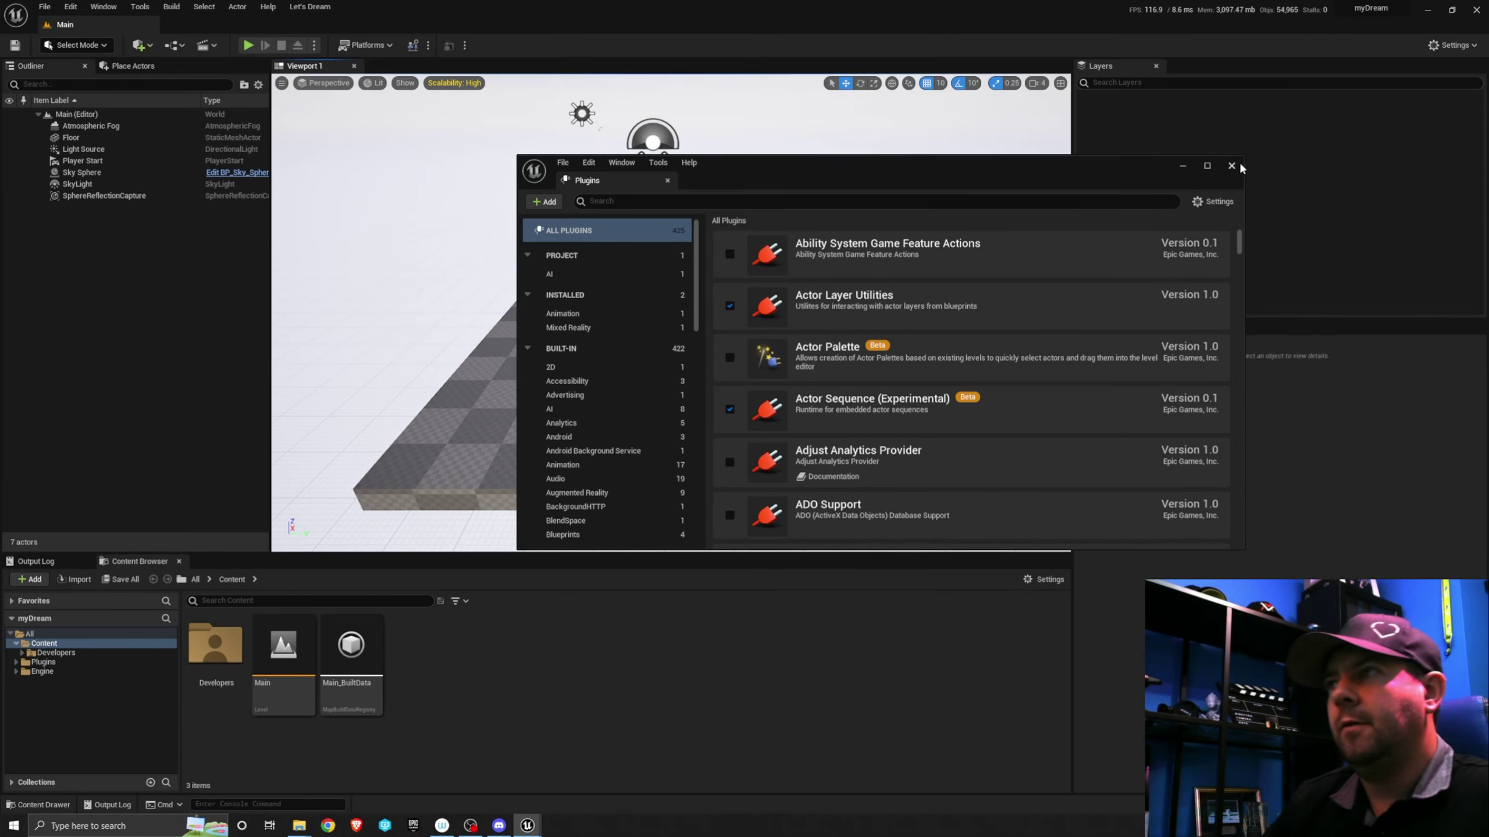
# Close the Plugins window and run Let's Dream > Install to set up the dependencies
pyautogui.click(1231, 165)
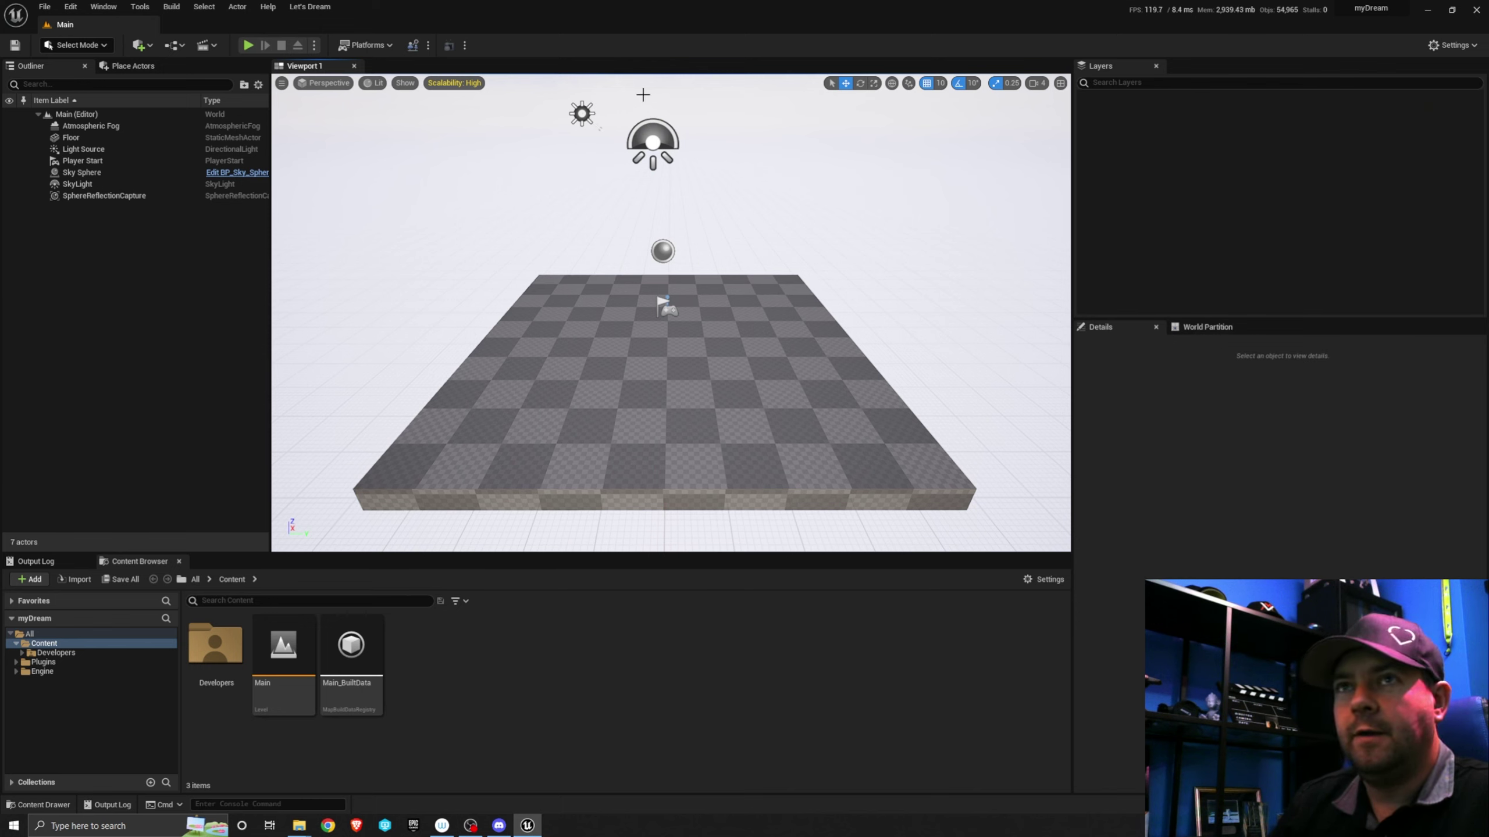
pyautogui.click(319, 8)
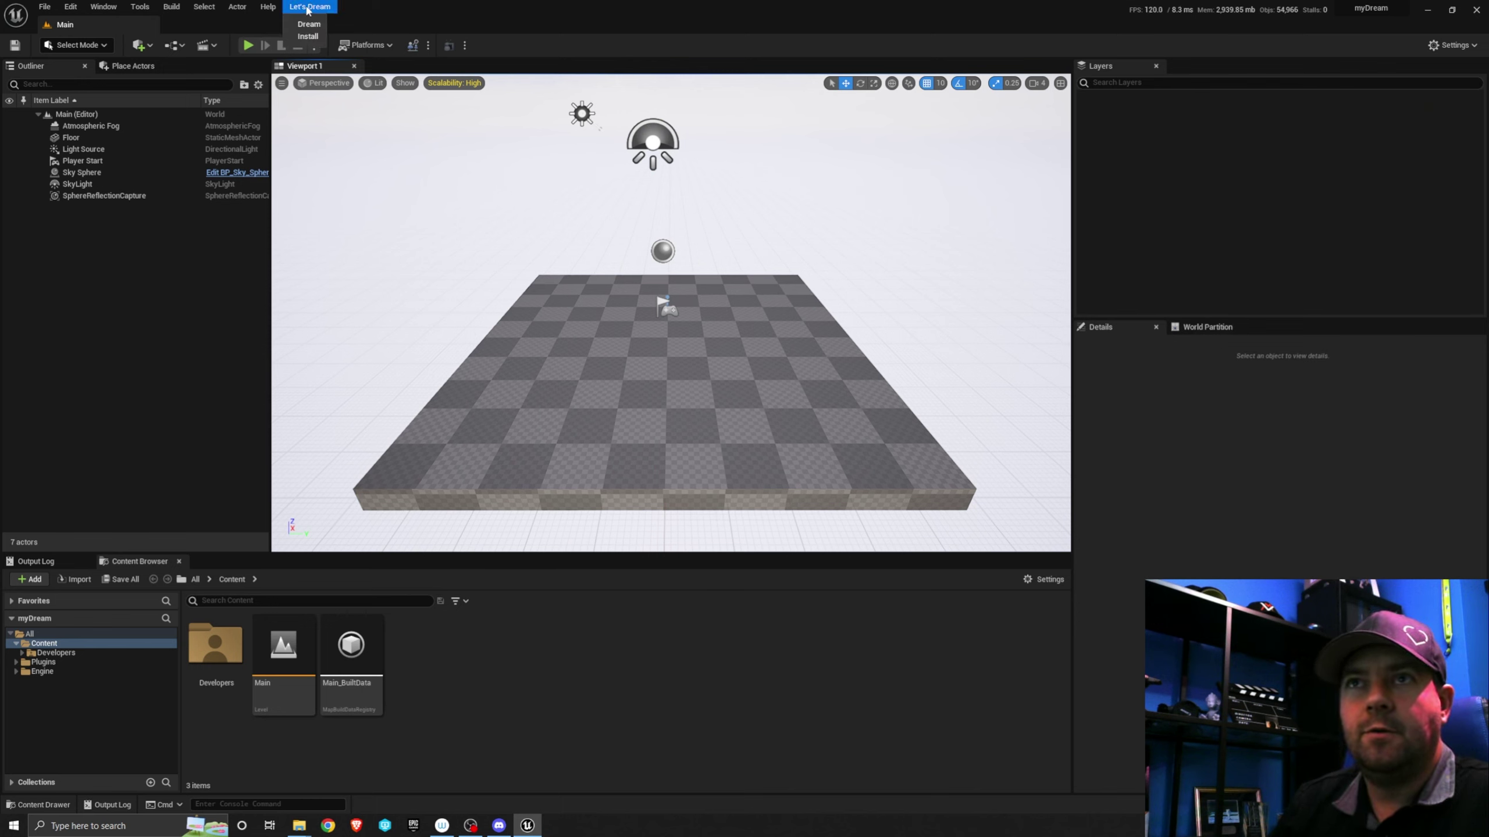
pyautogui.click(307, 37)
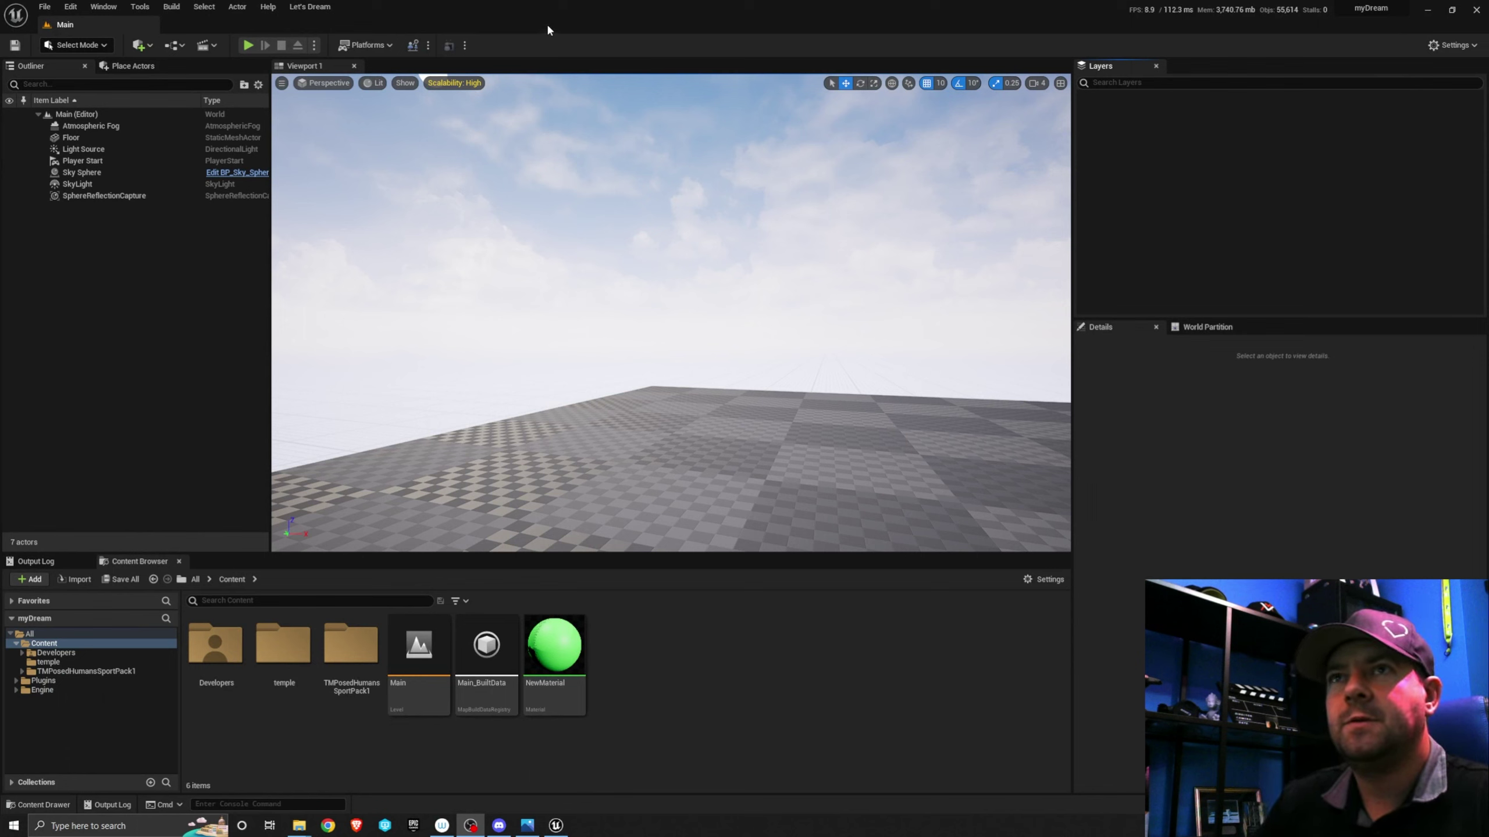
# Open the dreamUI panel from Let's Dream > Dream
pyautogui.click(310, 8)
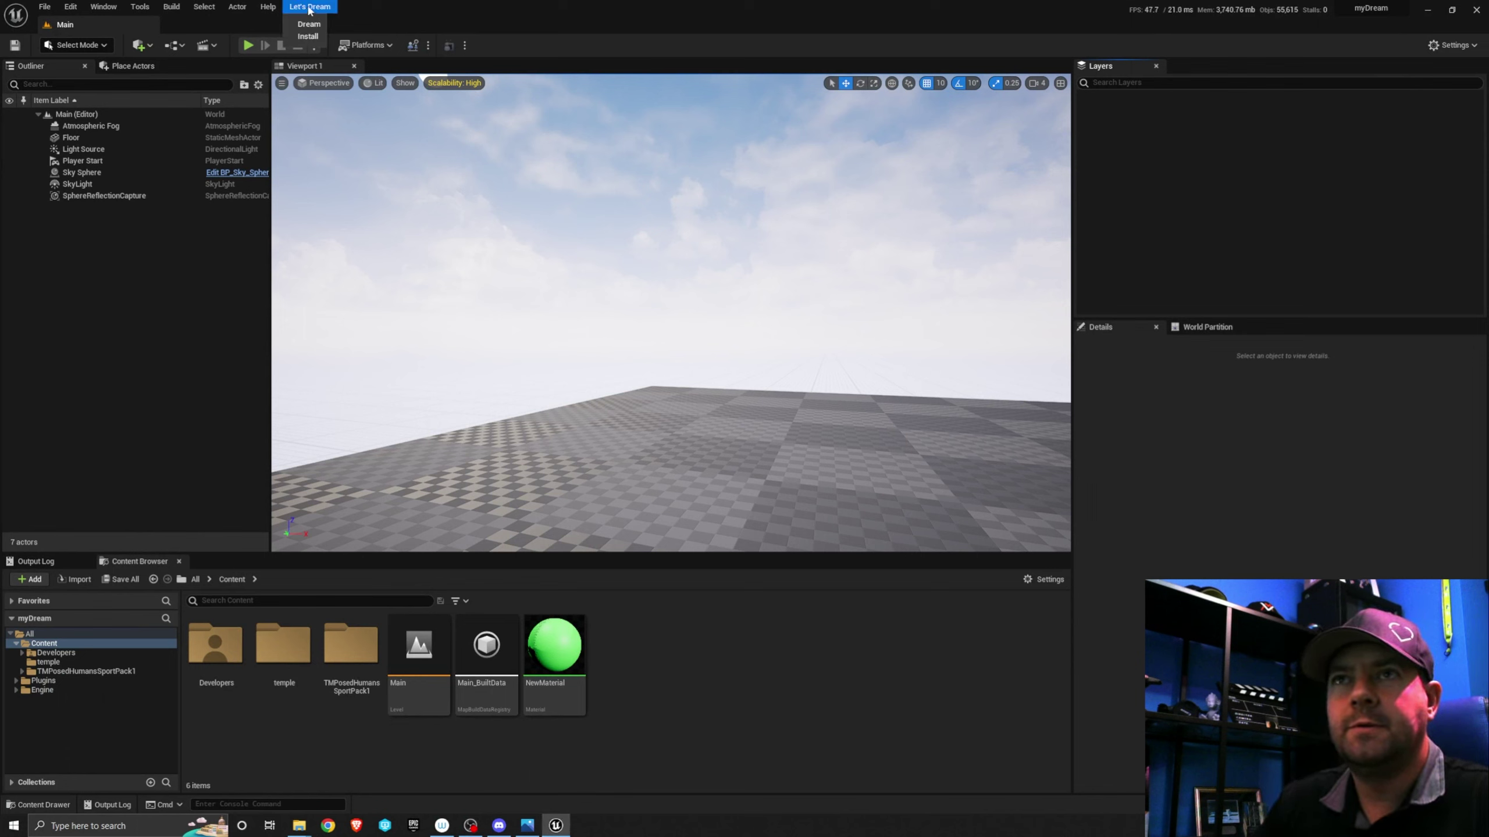
pyautogui.click(309, 25)
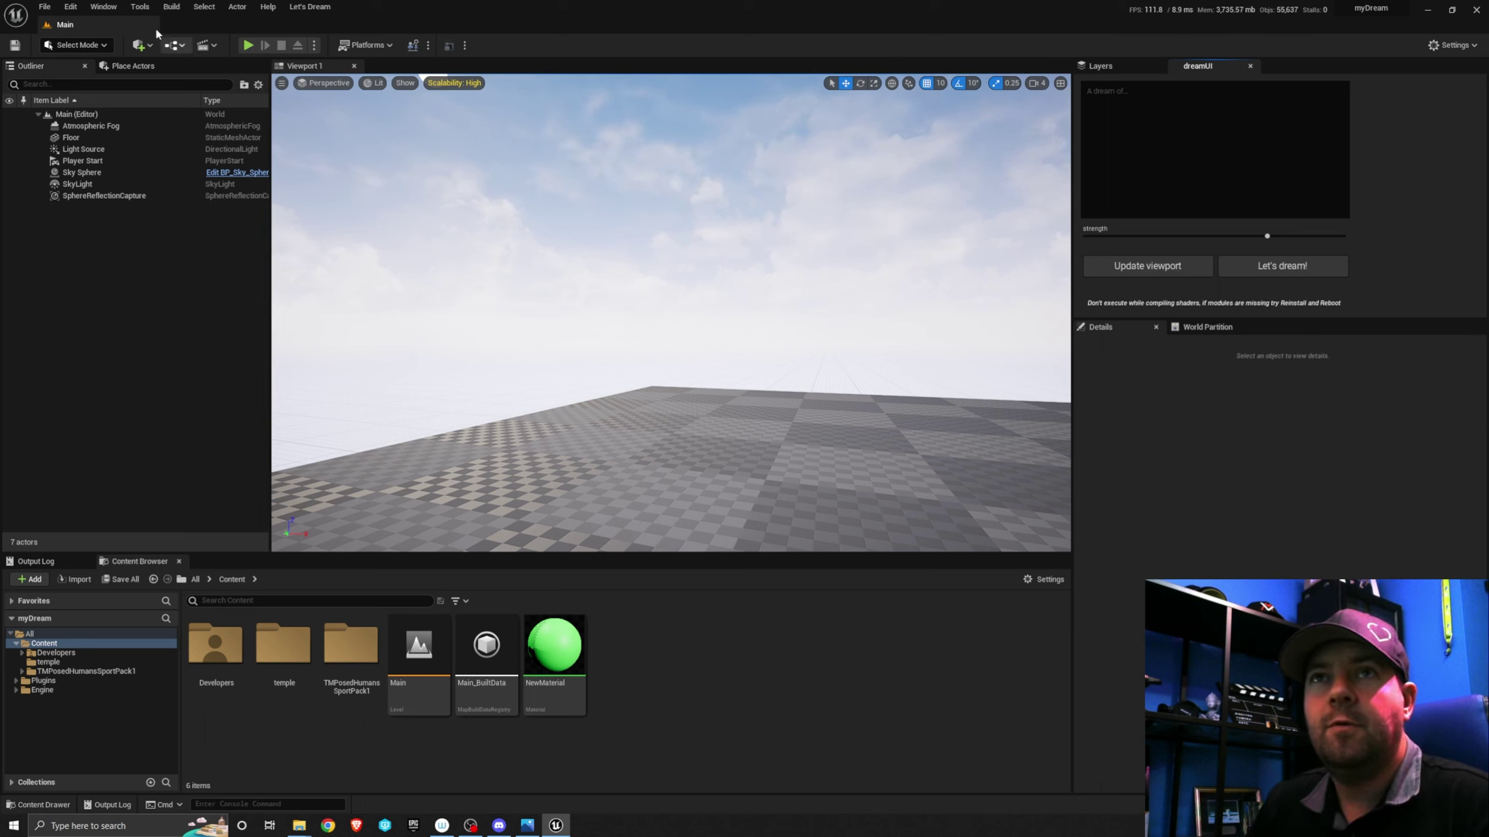
# Create a new level from the Open World template and select a desert landscape tile
pyautogui.click(45, 8)
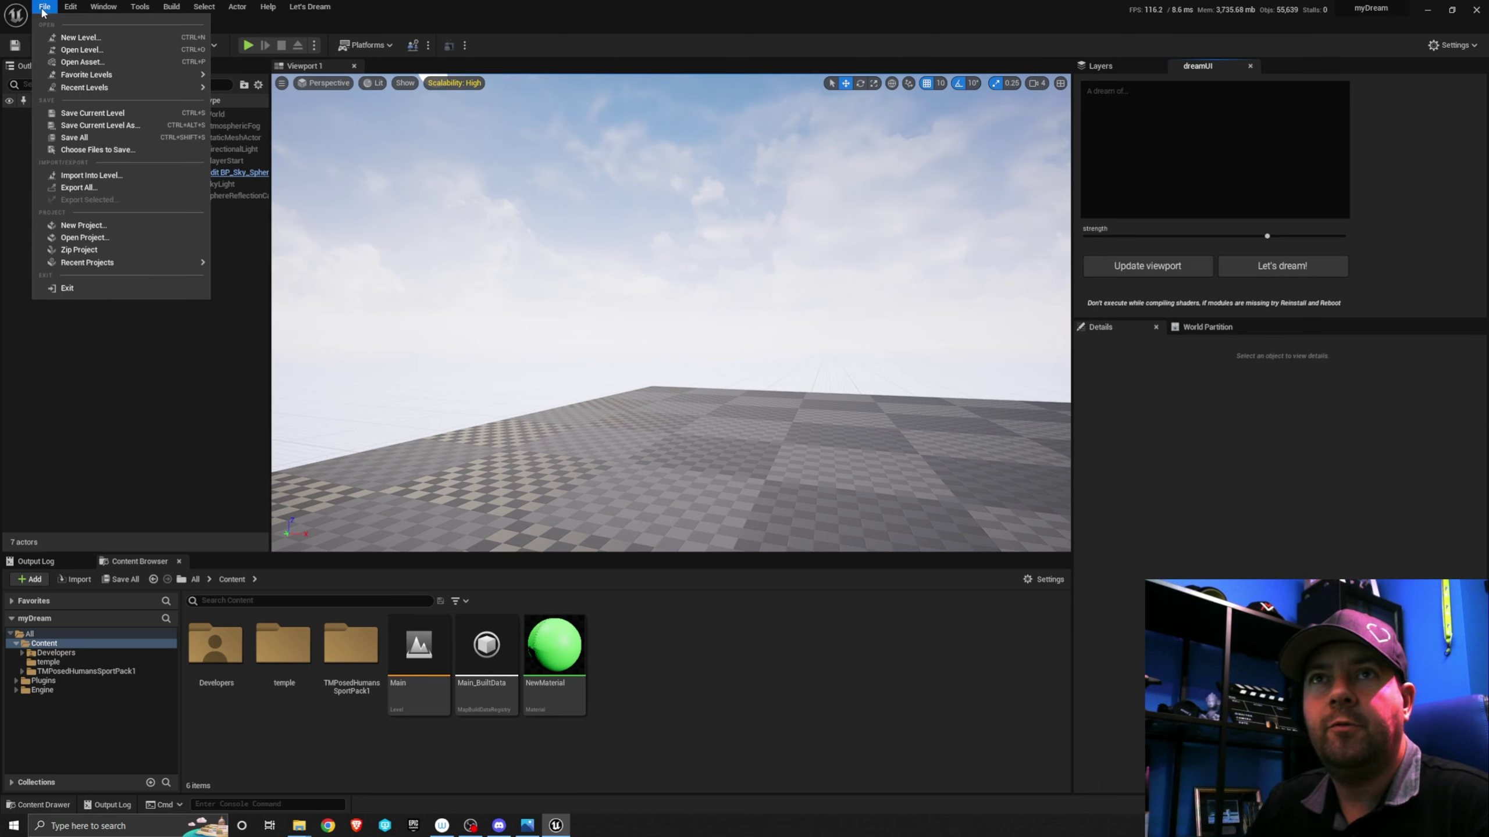
pyautogui.click(98, 38)
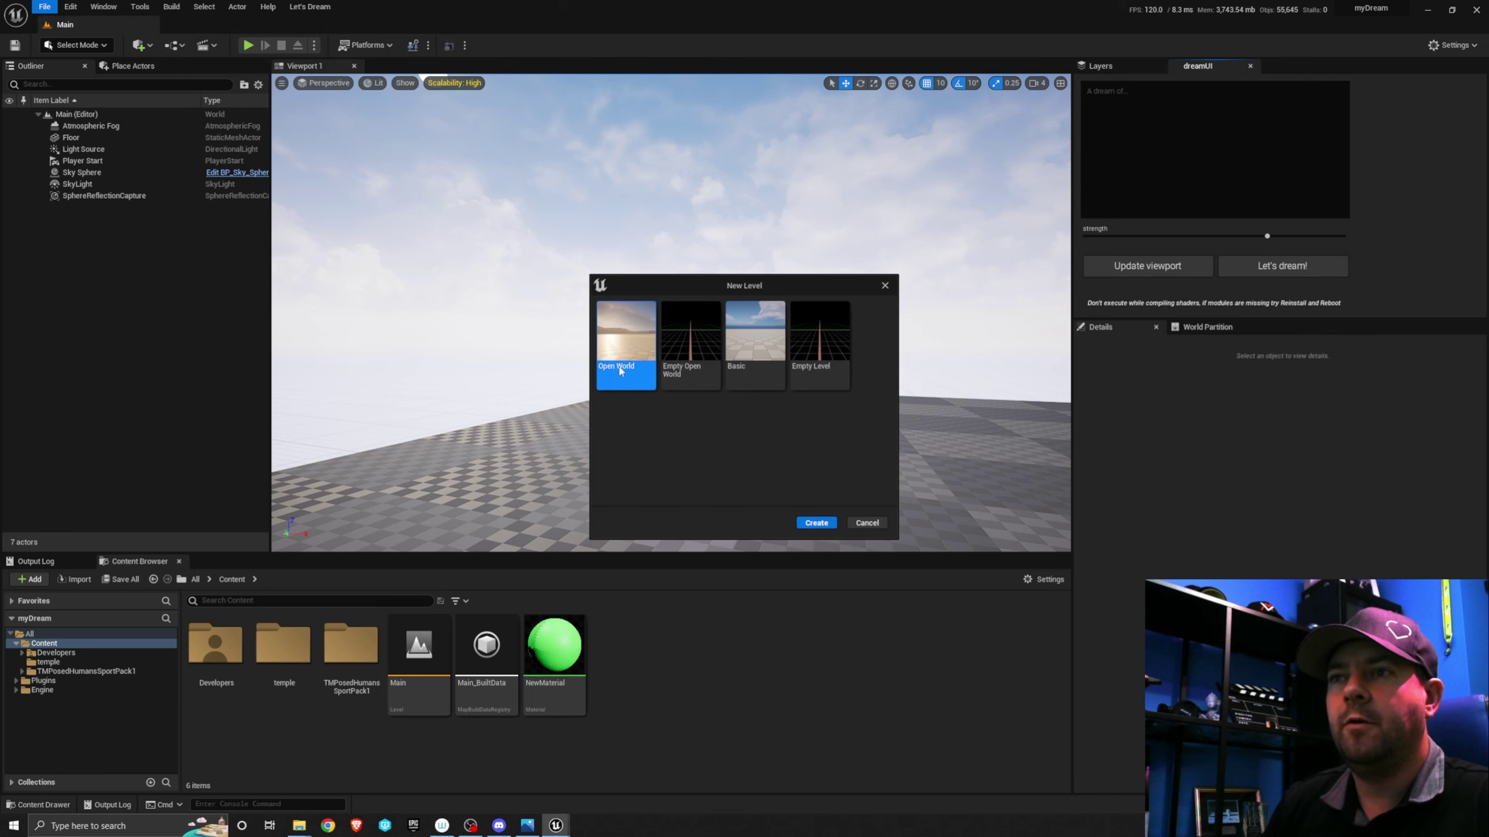
pyautogui.click(817, 522)
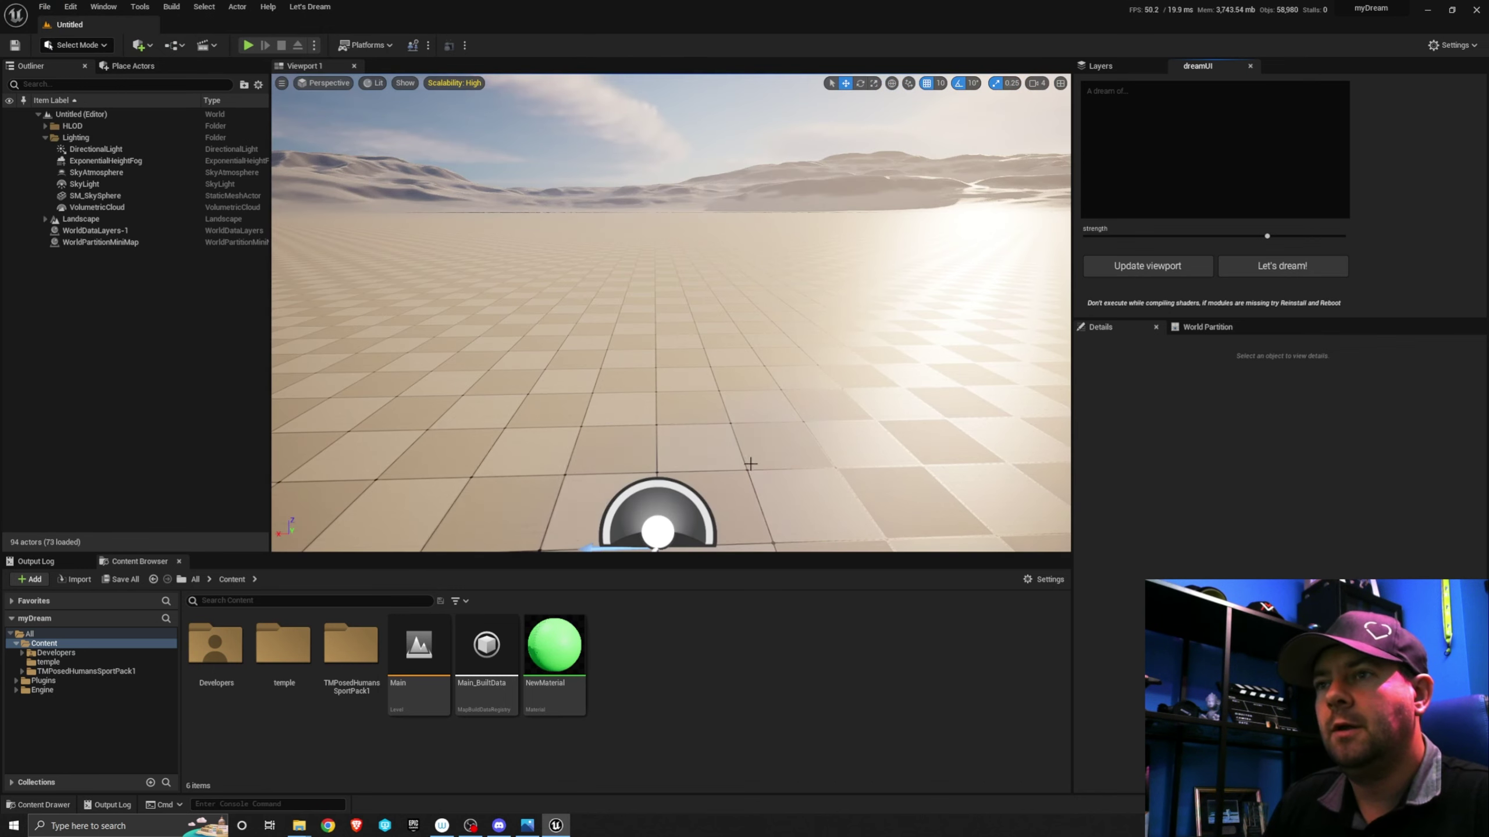
pyautogui.moveTo(729, 323); pyautogui.dragTo(755, 348, button='right')
pyautogui.click(755, 349)
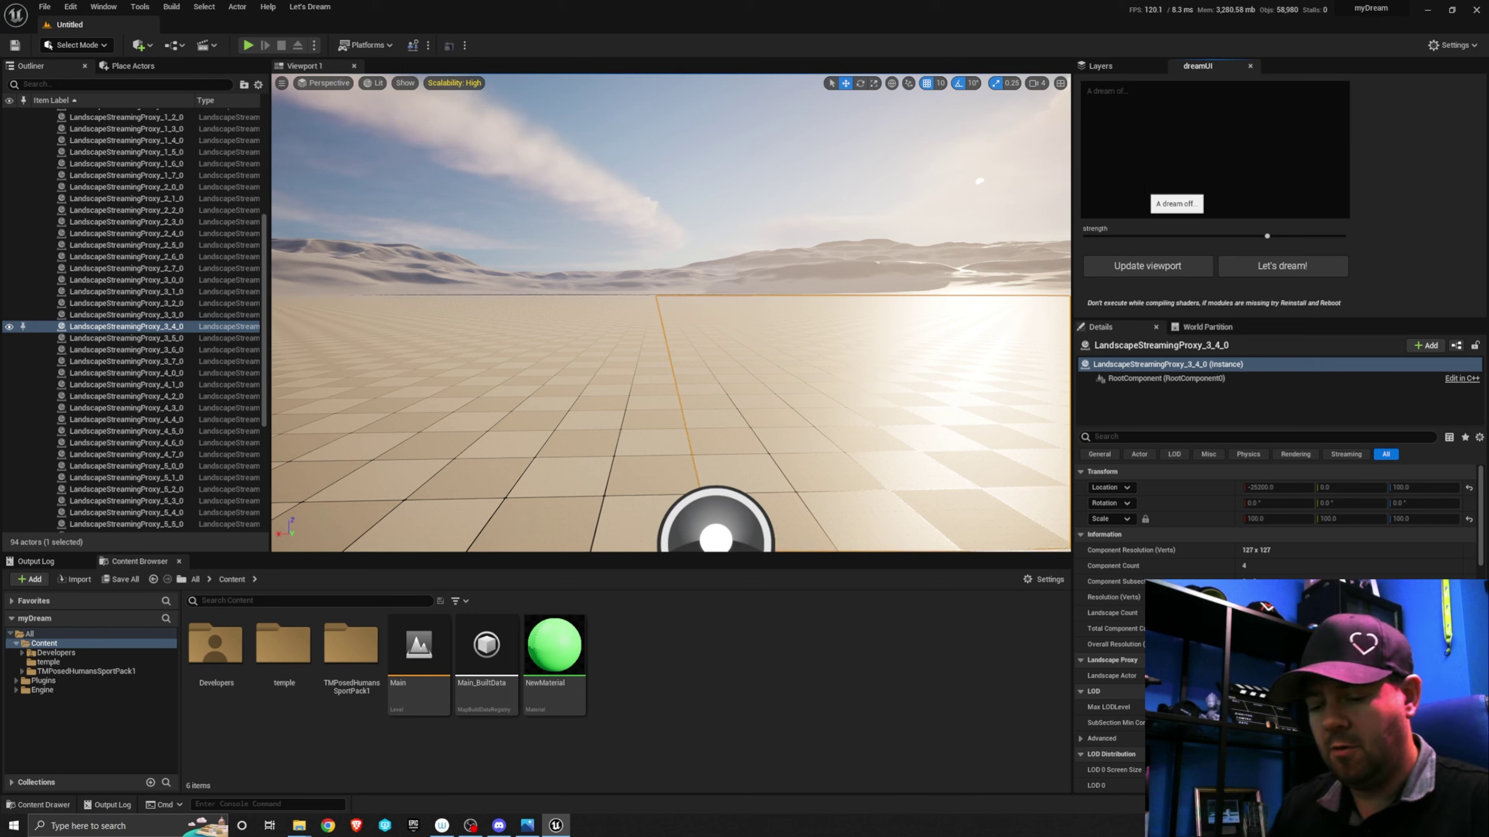
# Enter the prompt 'A sandy desert storm', lower the strength slightly, and save the viewport as dream.png
pyautogui.write('y')
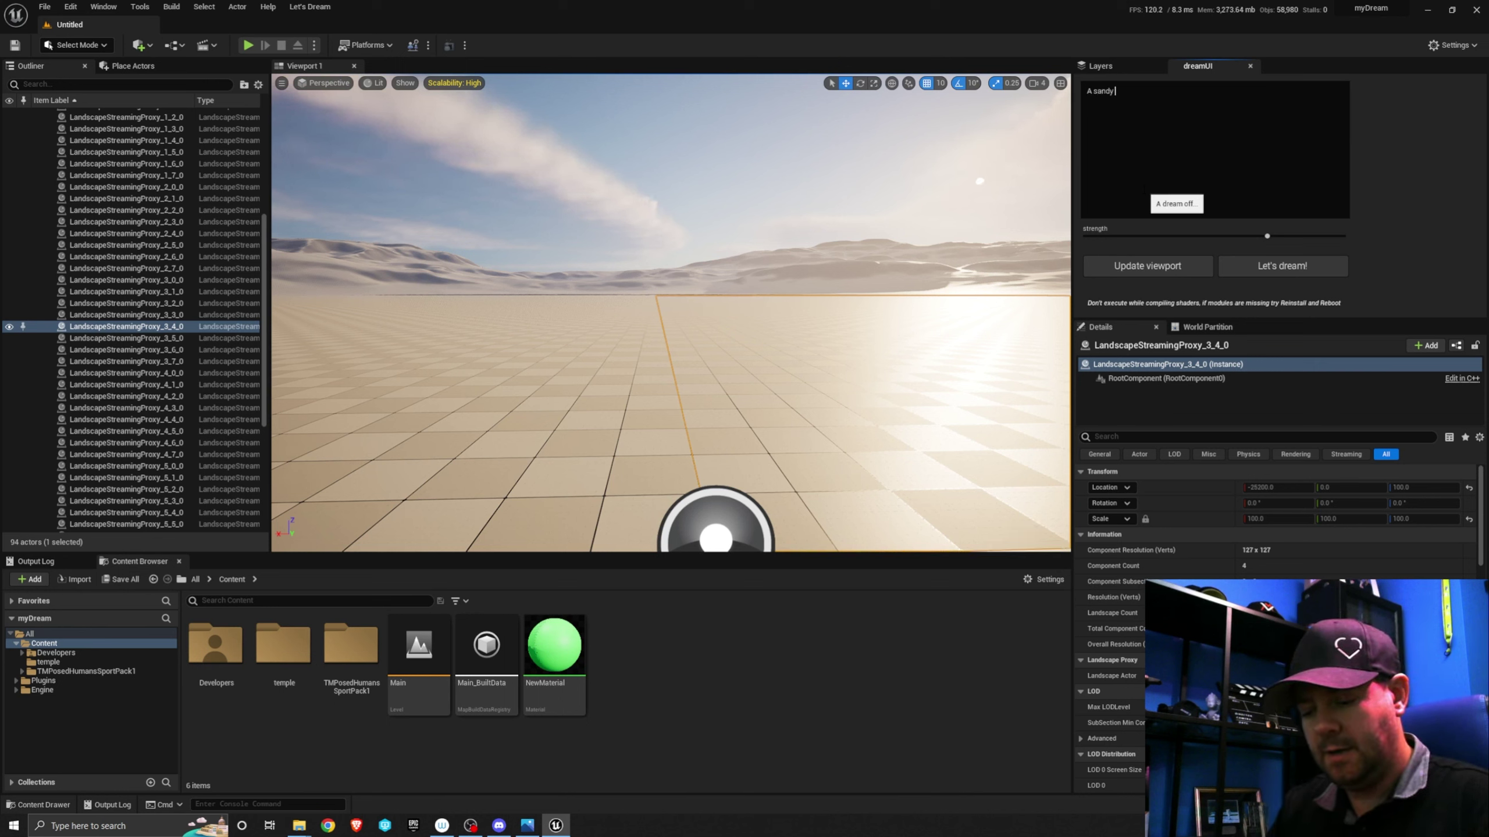
pyautogui.write(' dese')
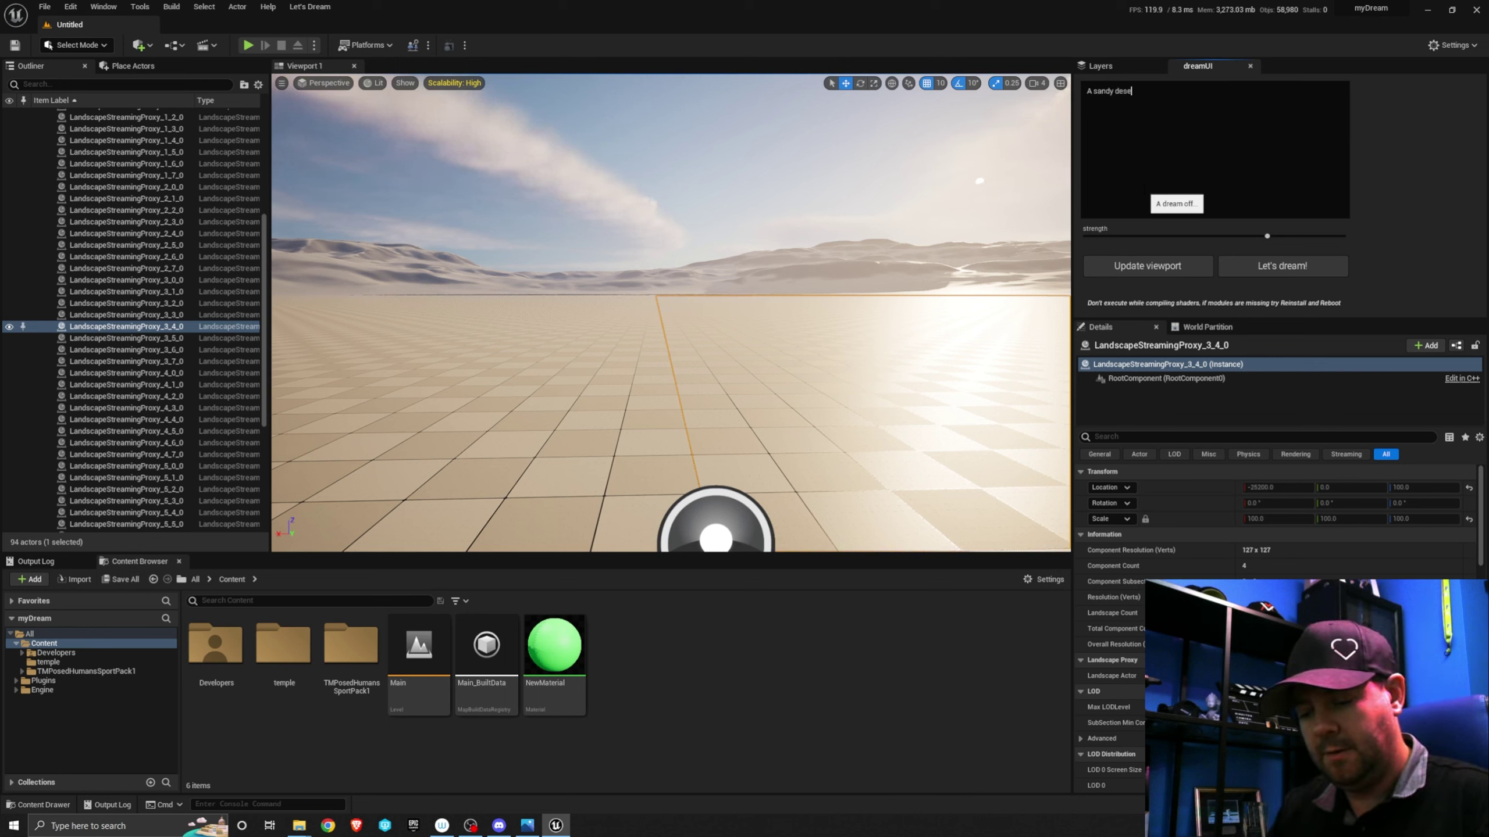
pyautogui.write('rt storm')
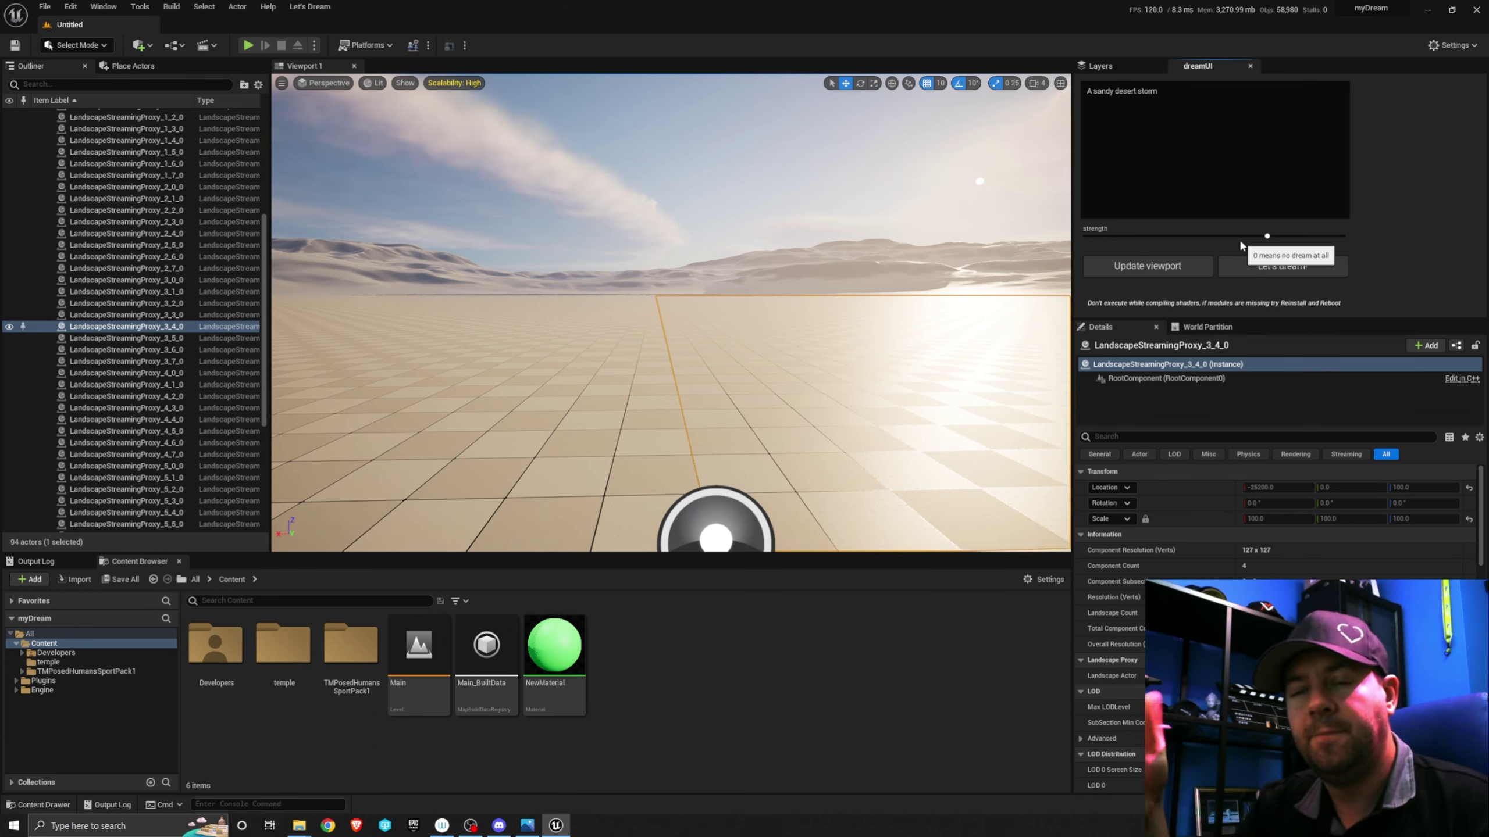
pyautogui.moveTo(1267, 236); pyautogui.dragTo(1072, 231)
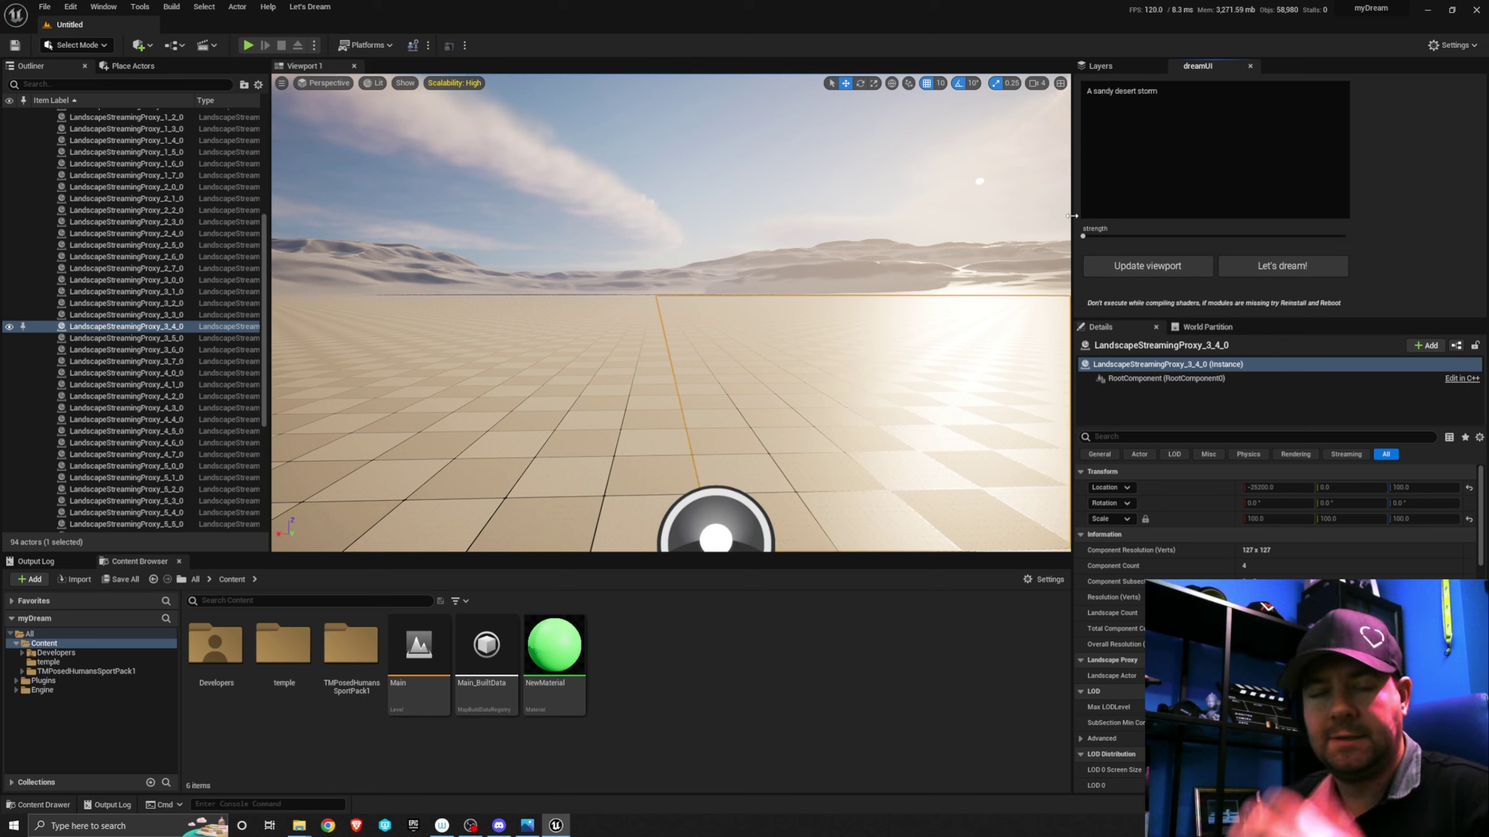
pyautogui.moveTo(1083, 235); pyautogui.dragTo(1248, 235)
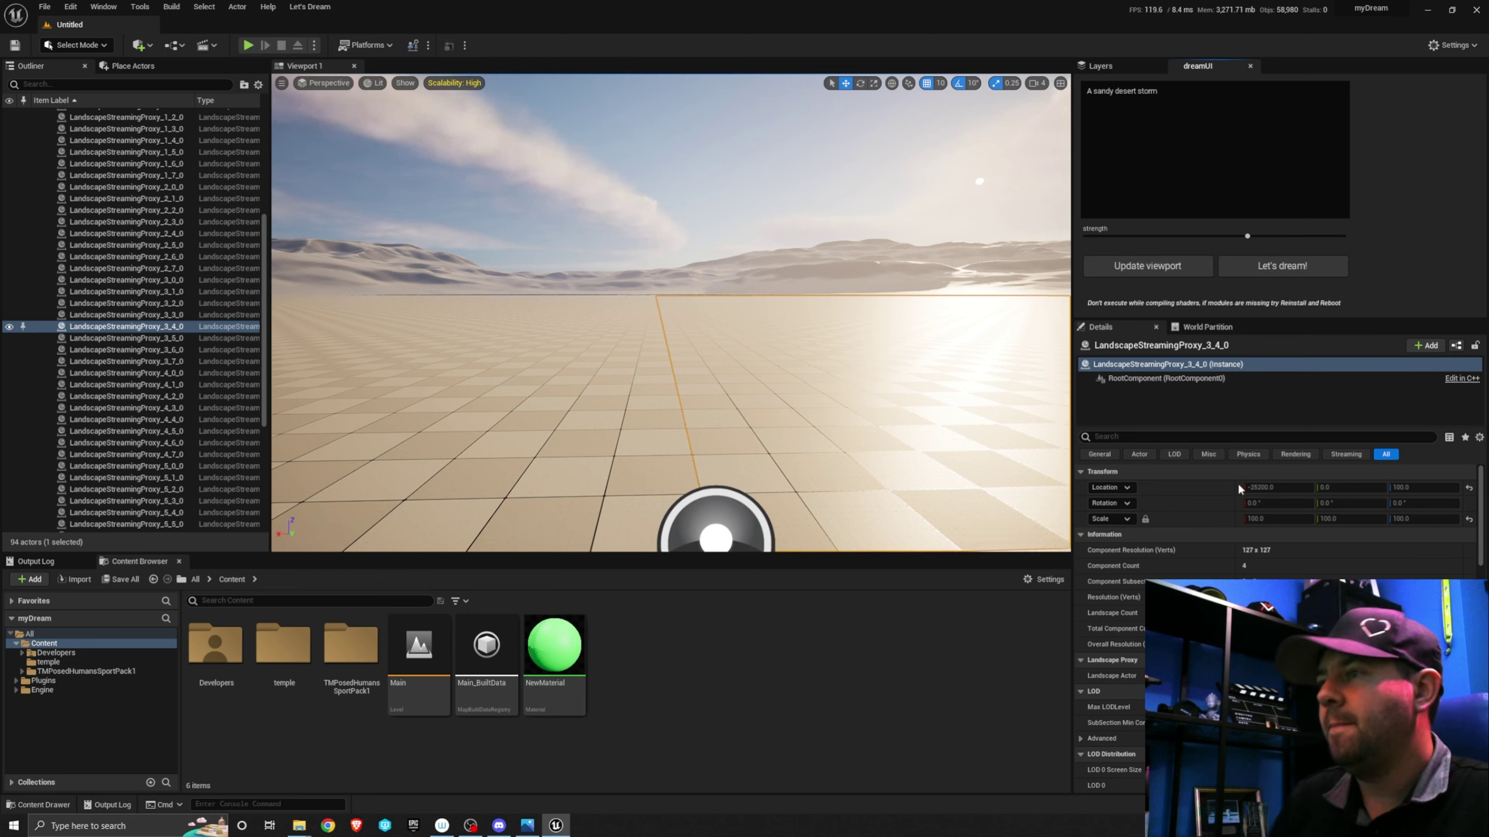
pyautogui.click(1134, 267)
pyautogui.click(1134, 267)
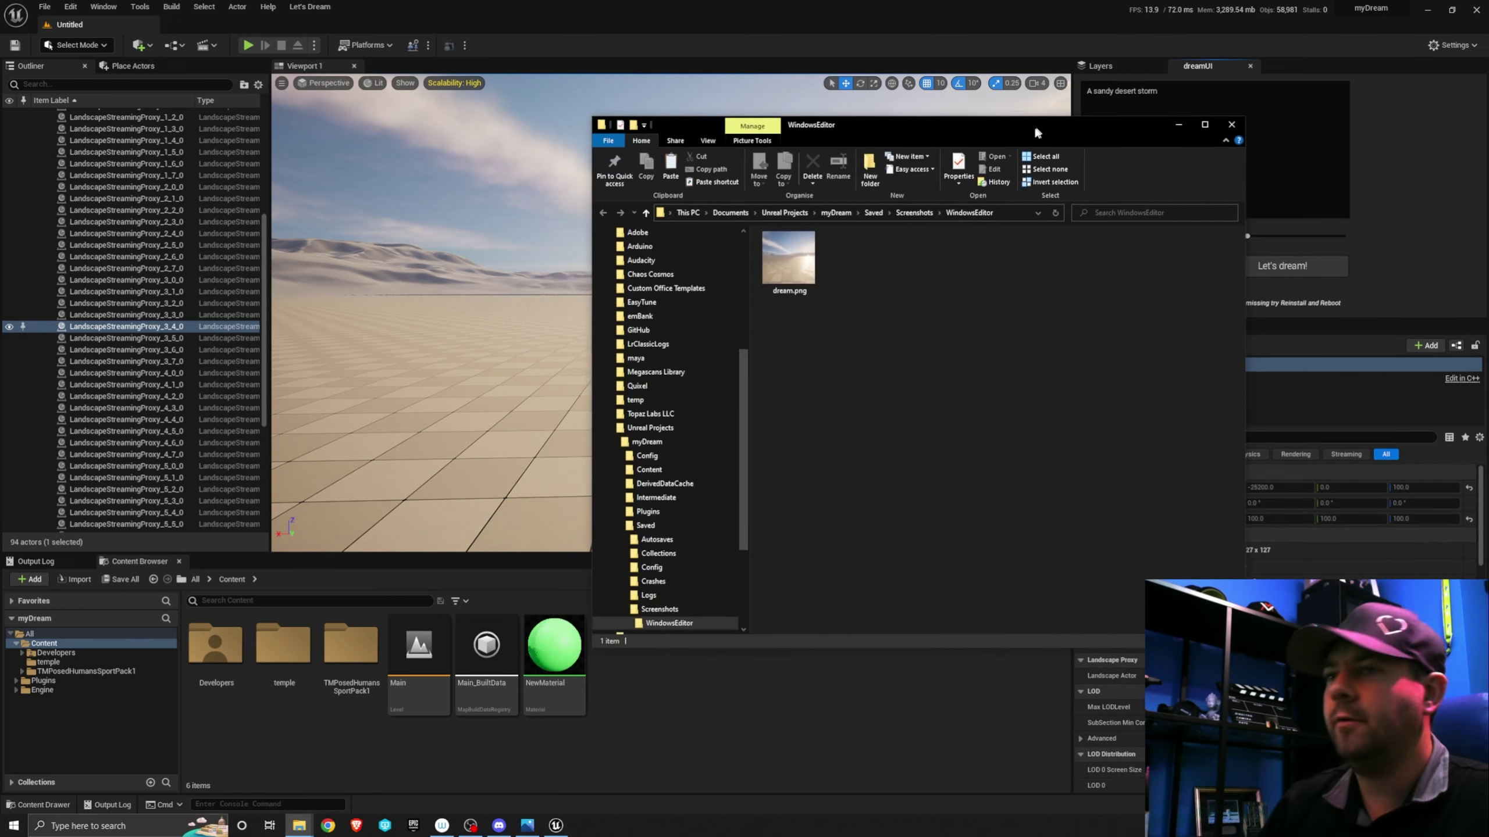
pyautogui.moveTo(1034, 125); pyautogui.dragTo(904, 161)
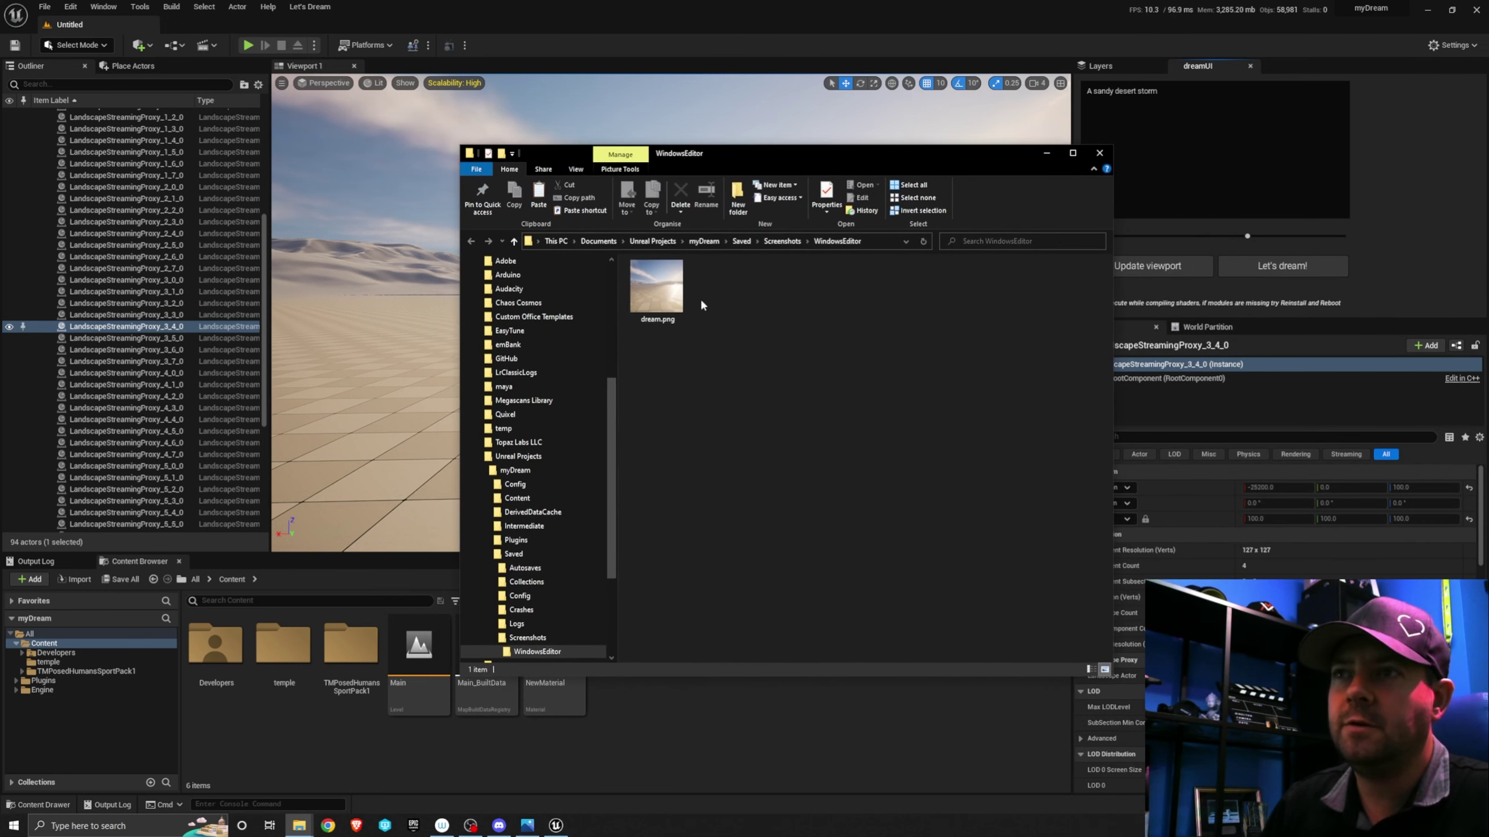
pyautogui.click(666, 306)
pyautogui.doubleClick(667, 301)
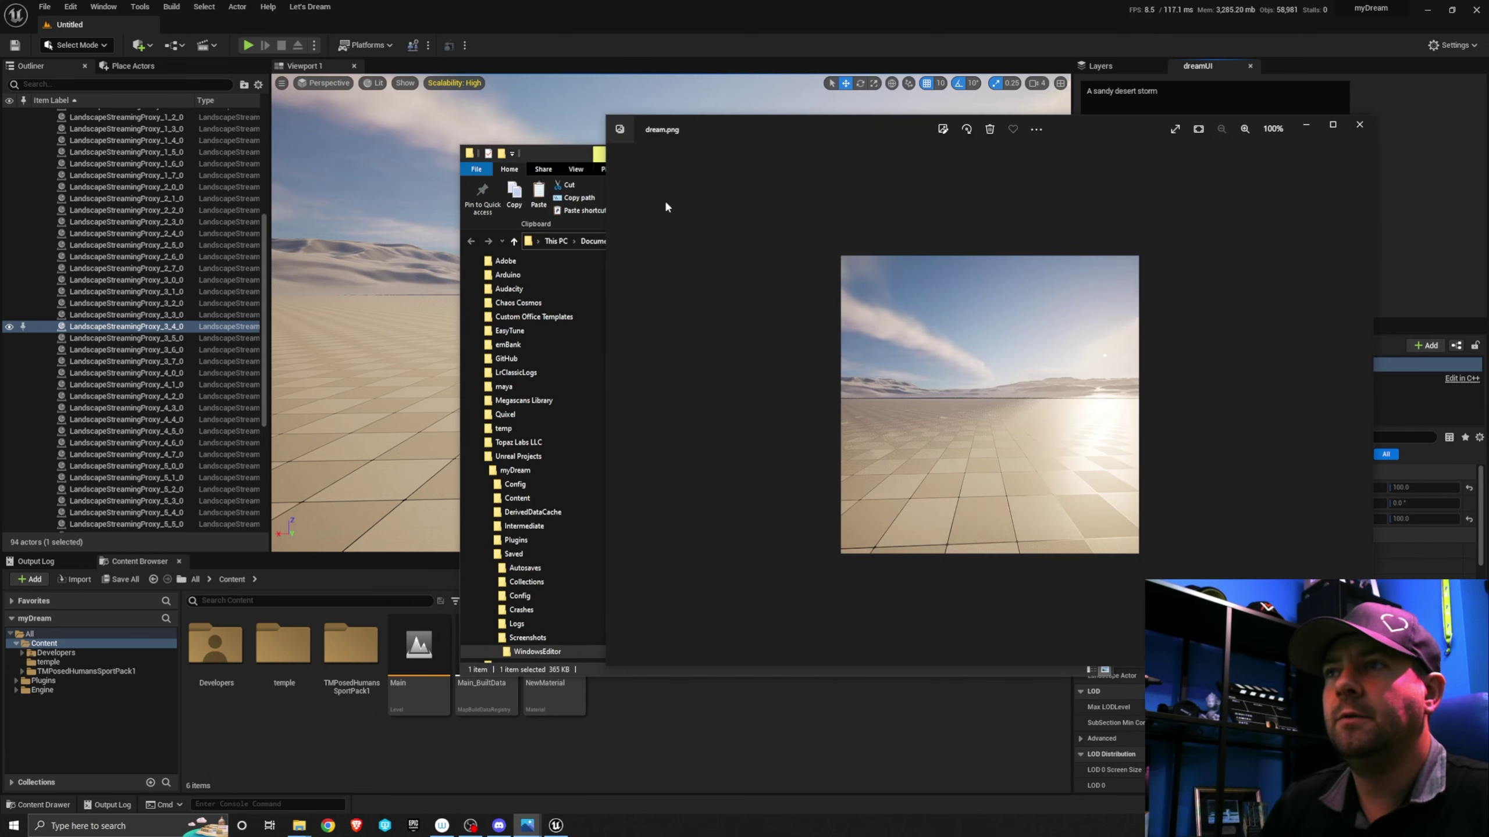
pyautogui.moveTo(532, 158); pyautogui.dragTo(791, 448)
pyautogui.moveTo(877, 146); pyautogui.dragTo(750, 161)
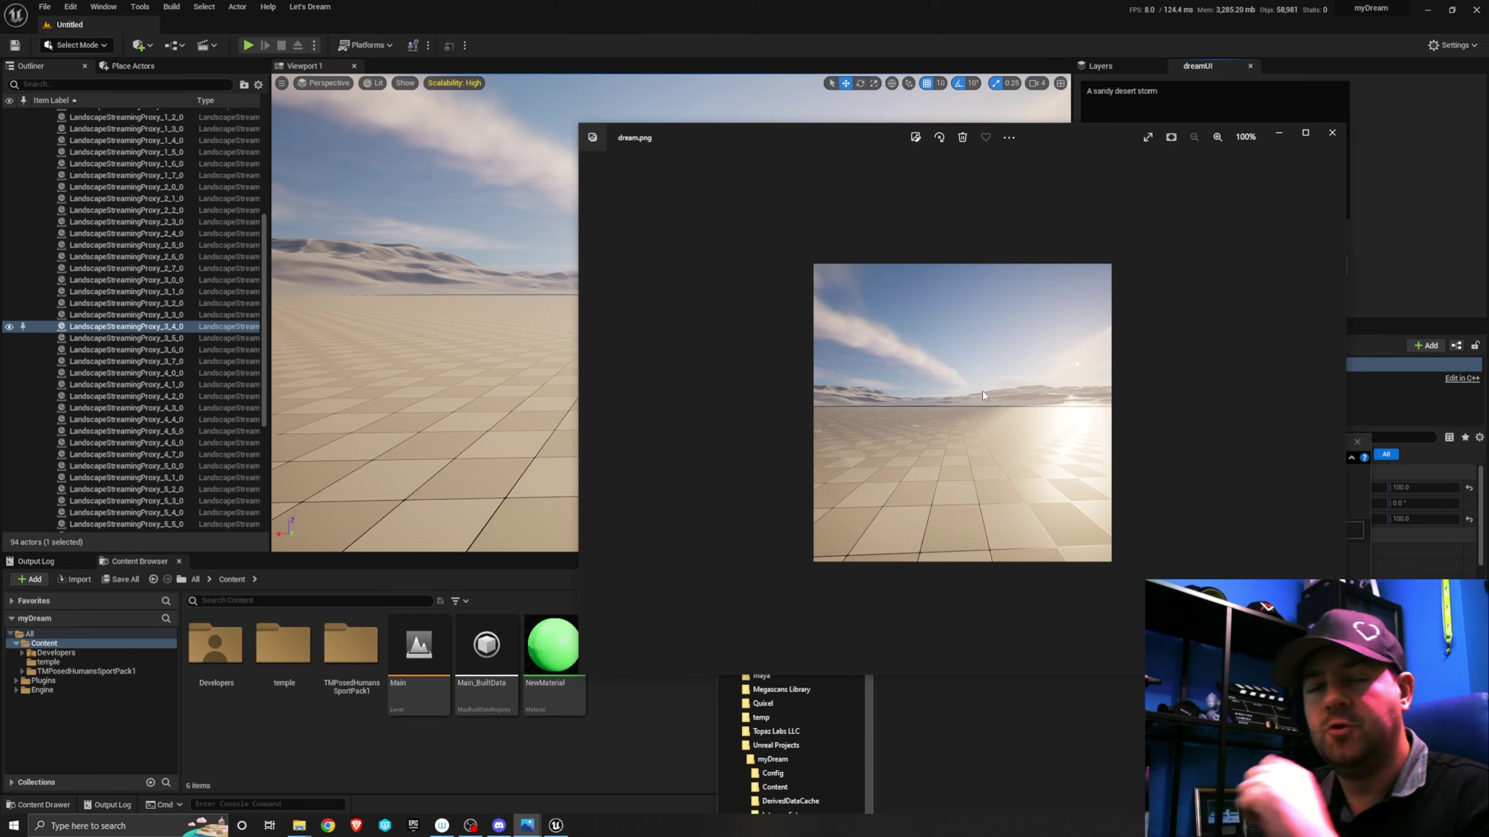
pyautogui.click(1331, 133)
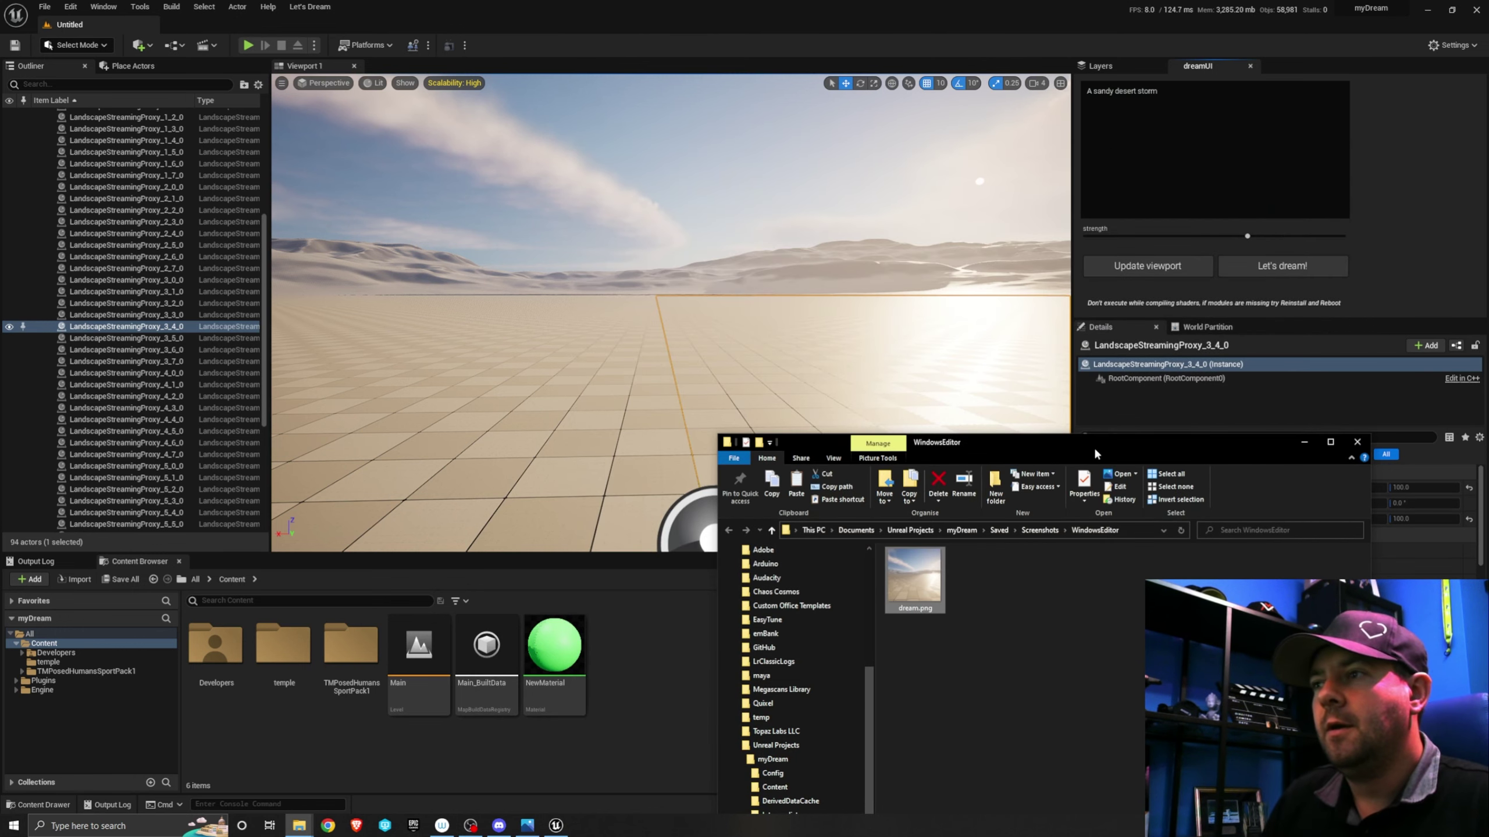
pyautogui.moveTo(1094, 447); pyautogui.dragTo(1096, 275)
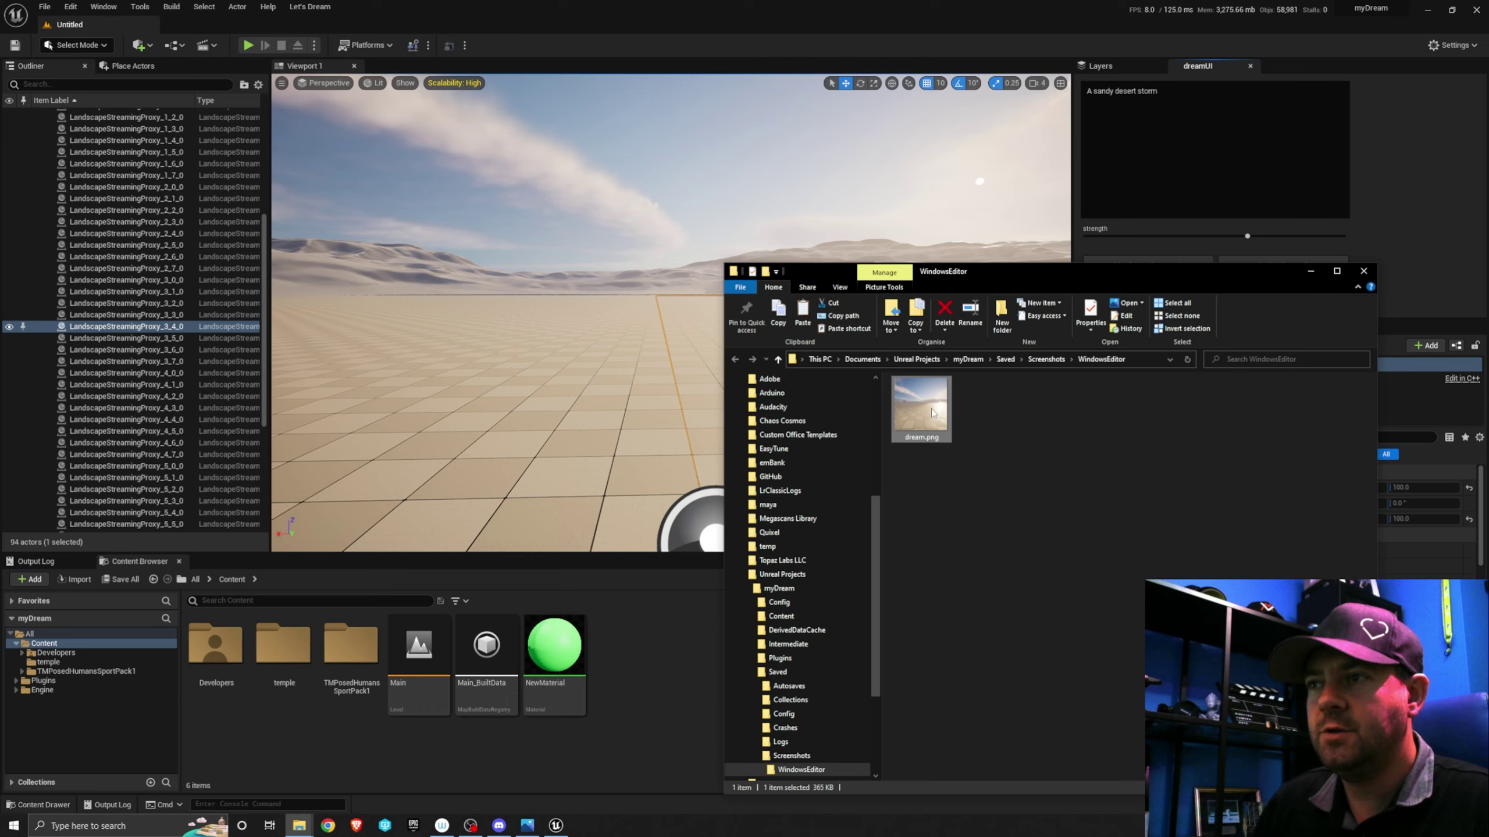
# Run Let's dream! to generate three seed images, then bring the screenshots folder back
pyautogui.click(1311, 271)
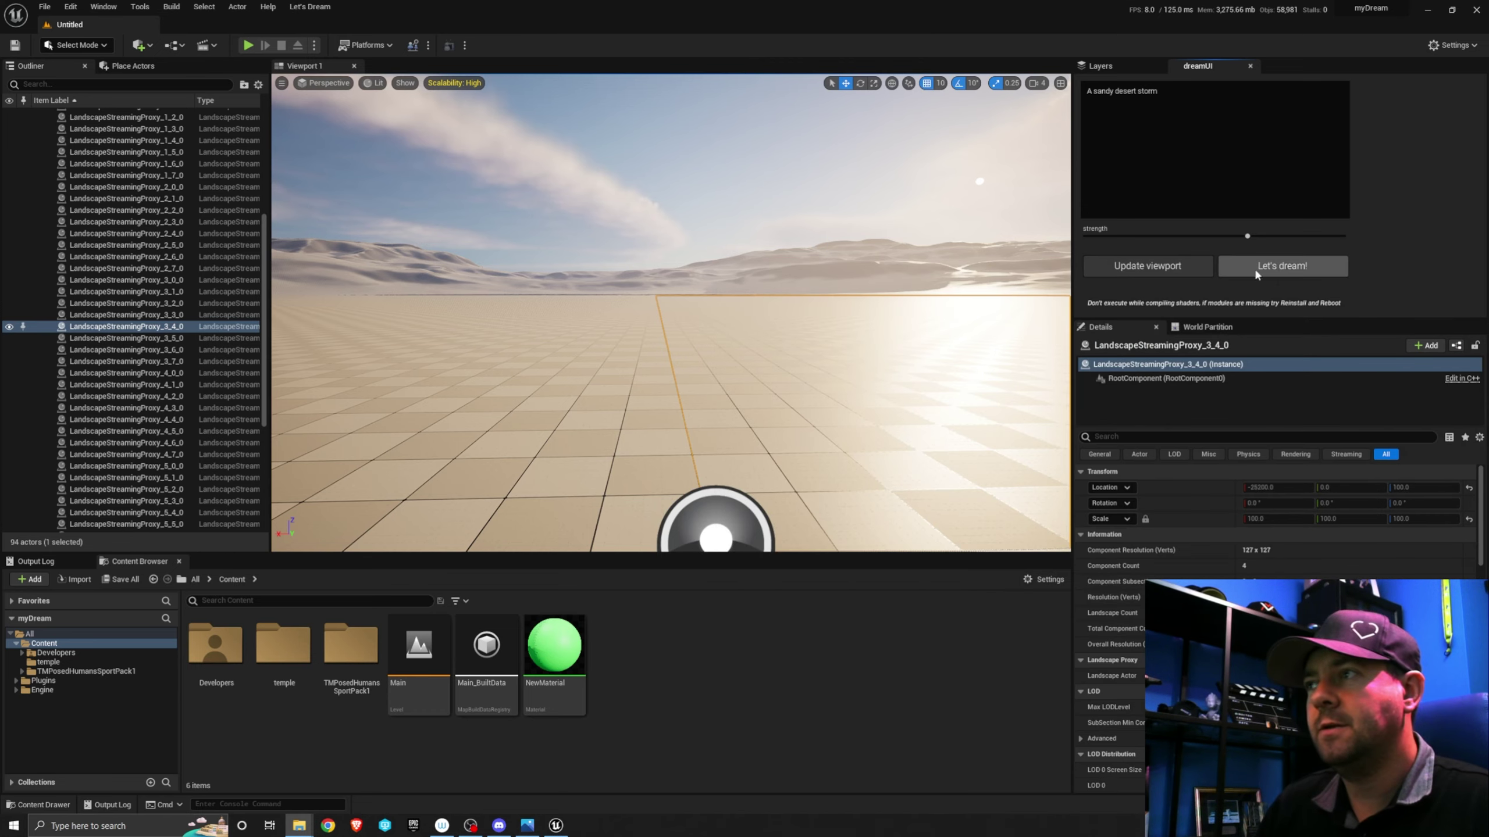
pyautogui.click(1293, 271)
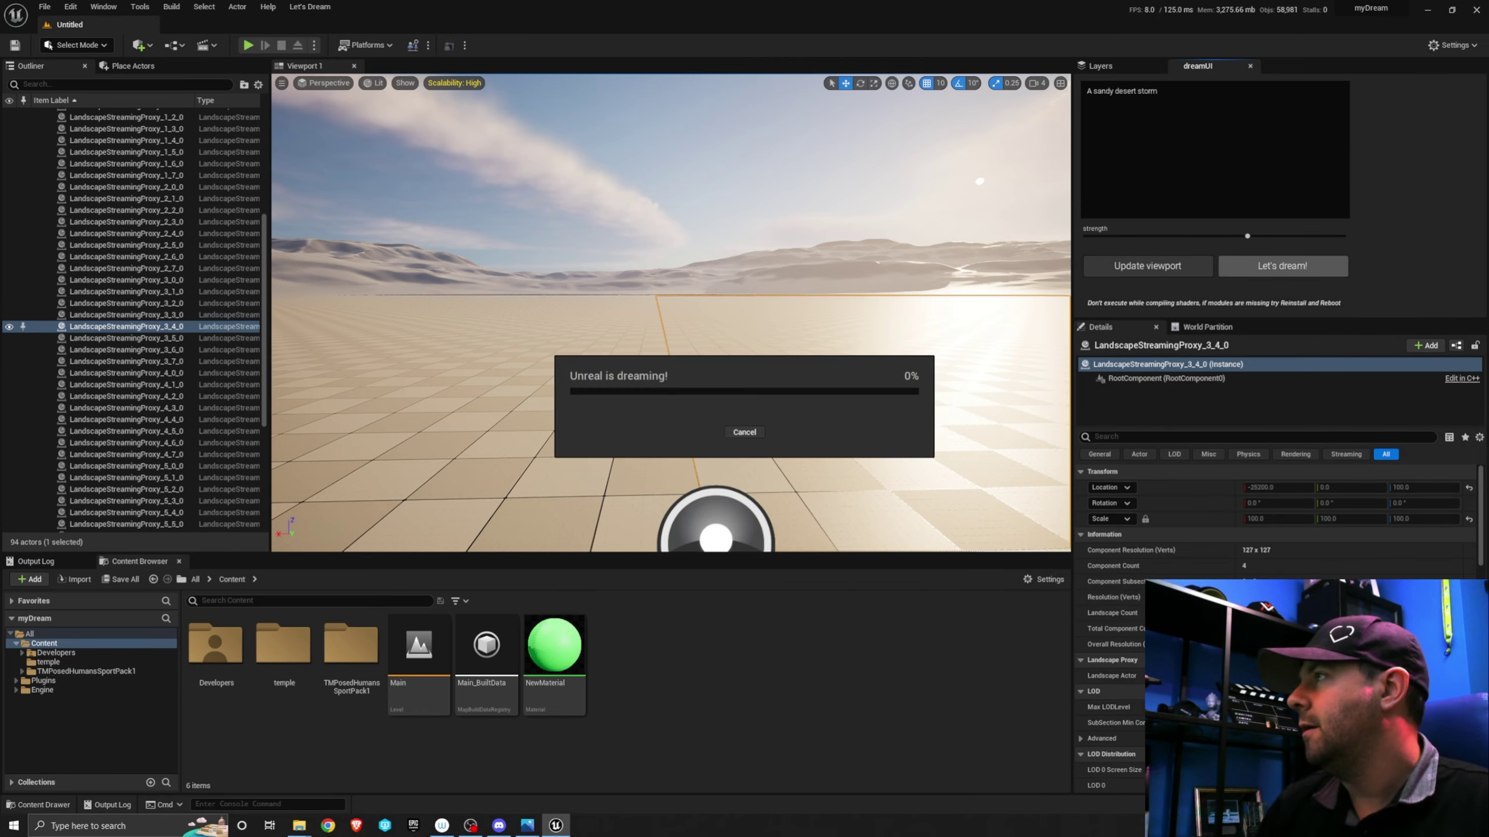
pyautogui.moveTo(1483, 250); pyautogui.dragTo(85, 154)
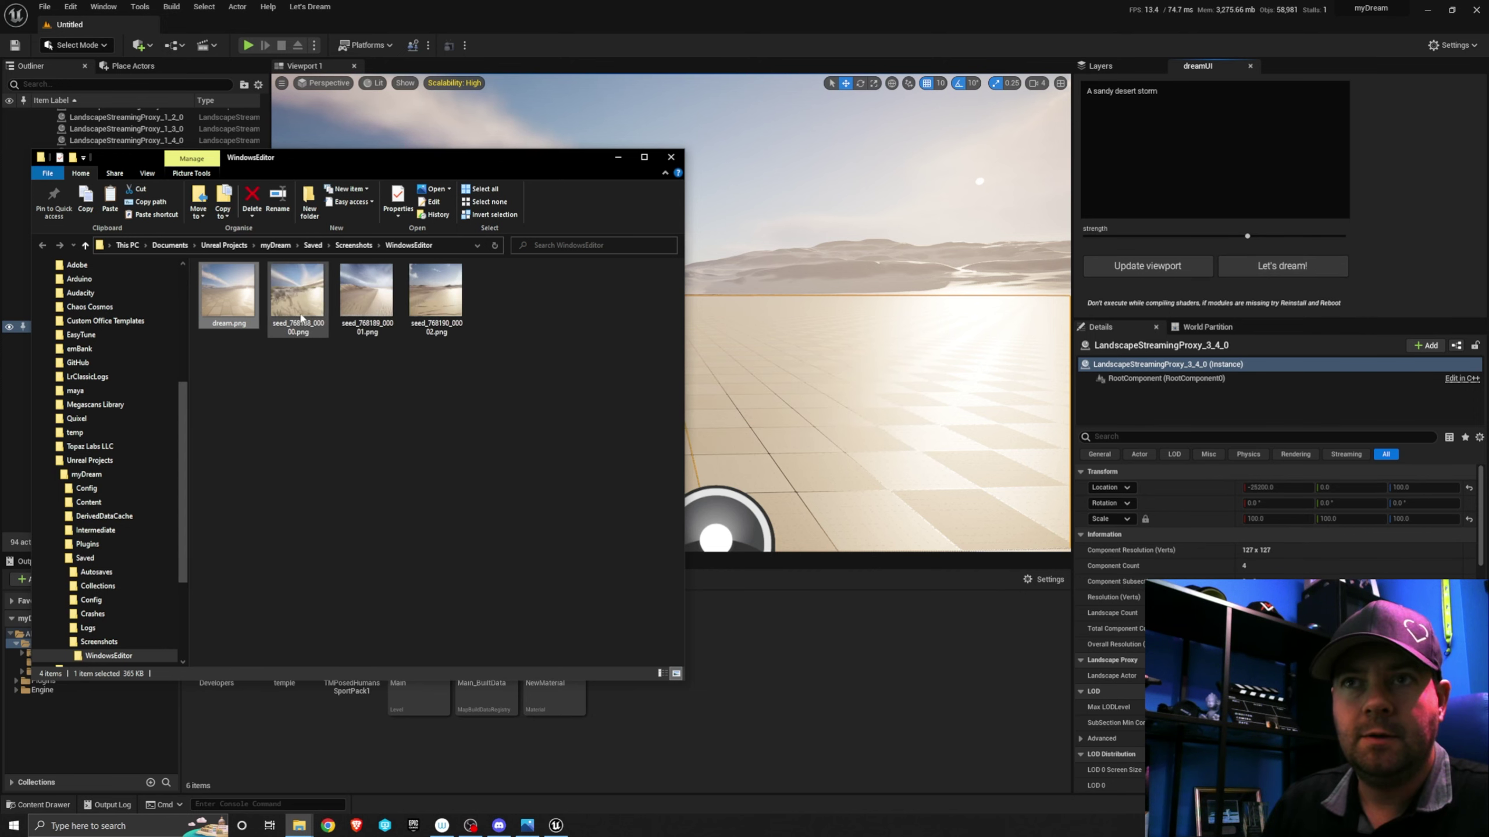
# Open seed_768188_00000.png in Photos and step through the three generated desert images
pyautogui.click(300, 317)
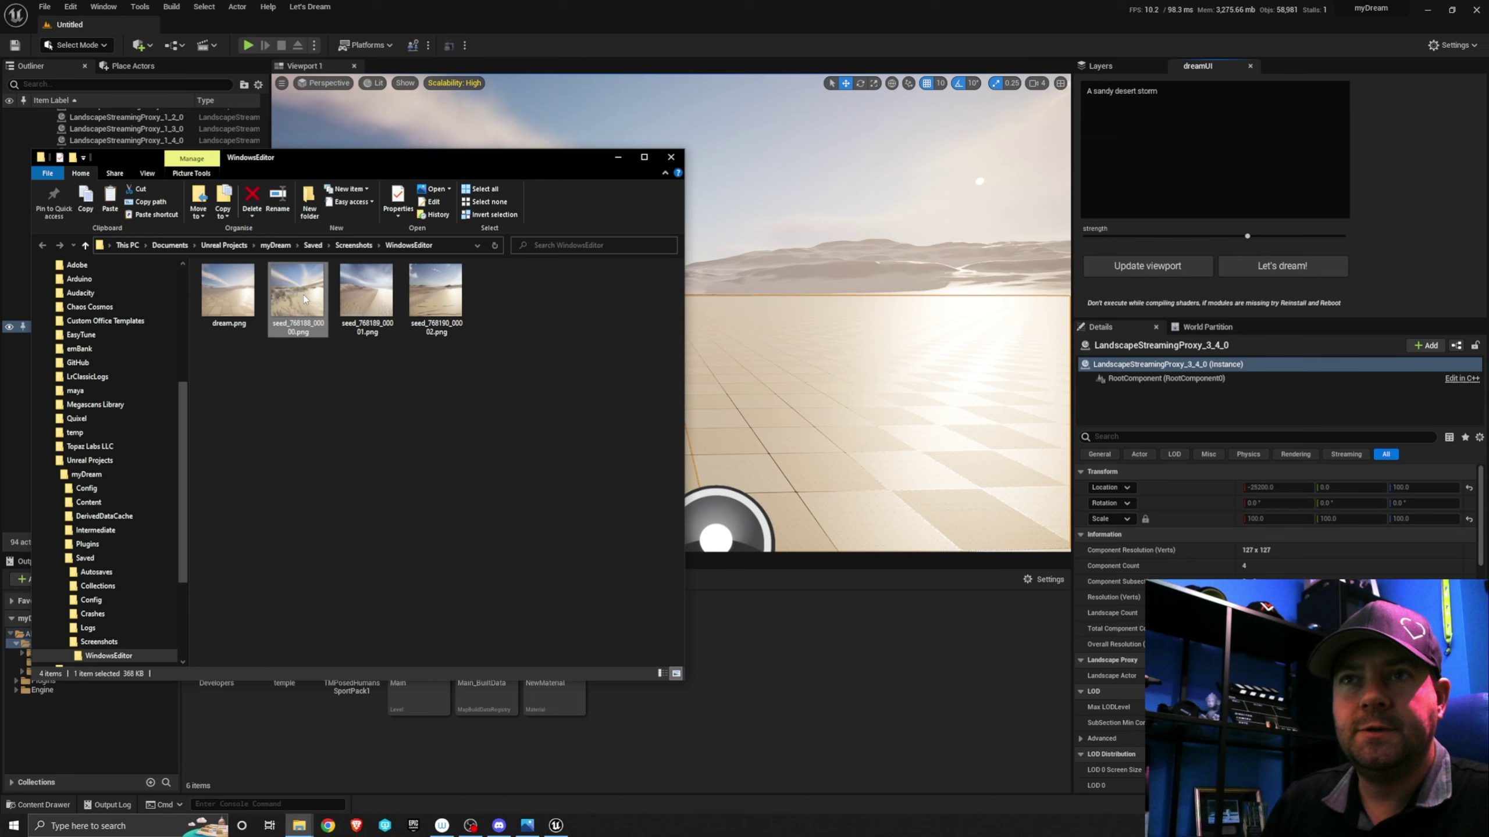
pyautogui.doubleClick(314, 324)
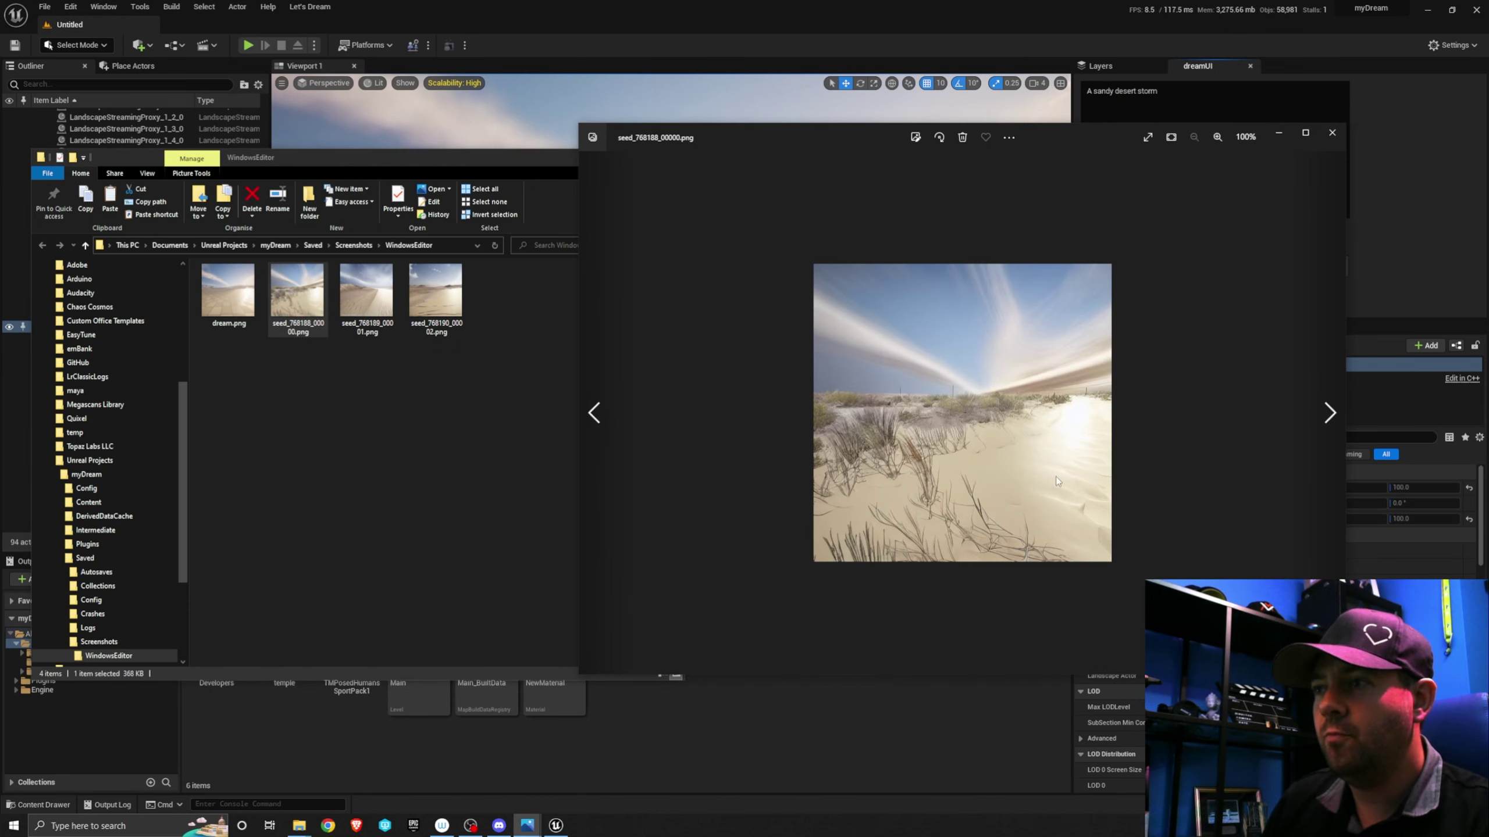
pyautogui.press('Right')
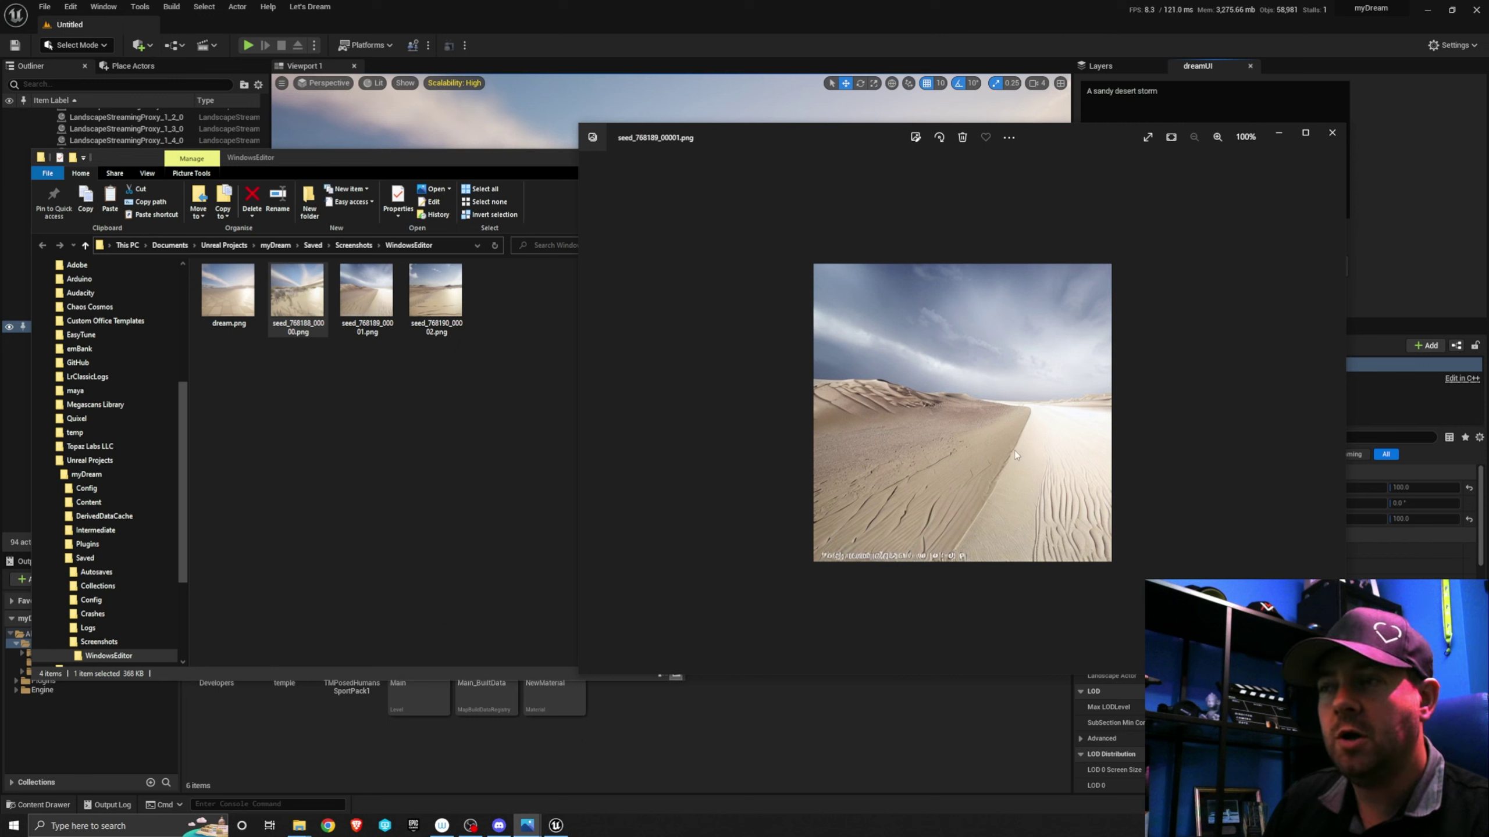
pyautogui.press('Right')
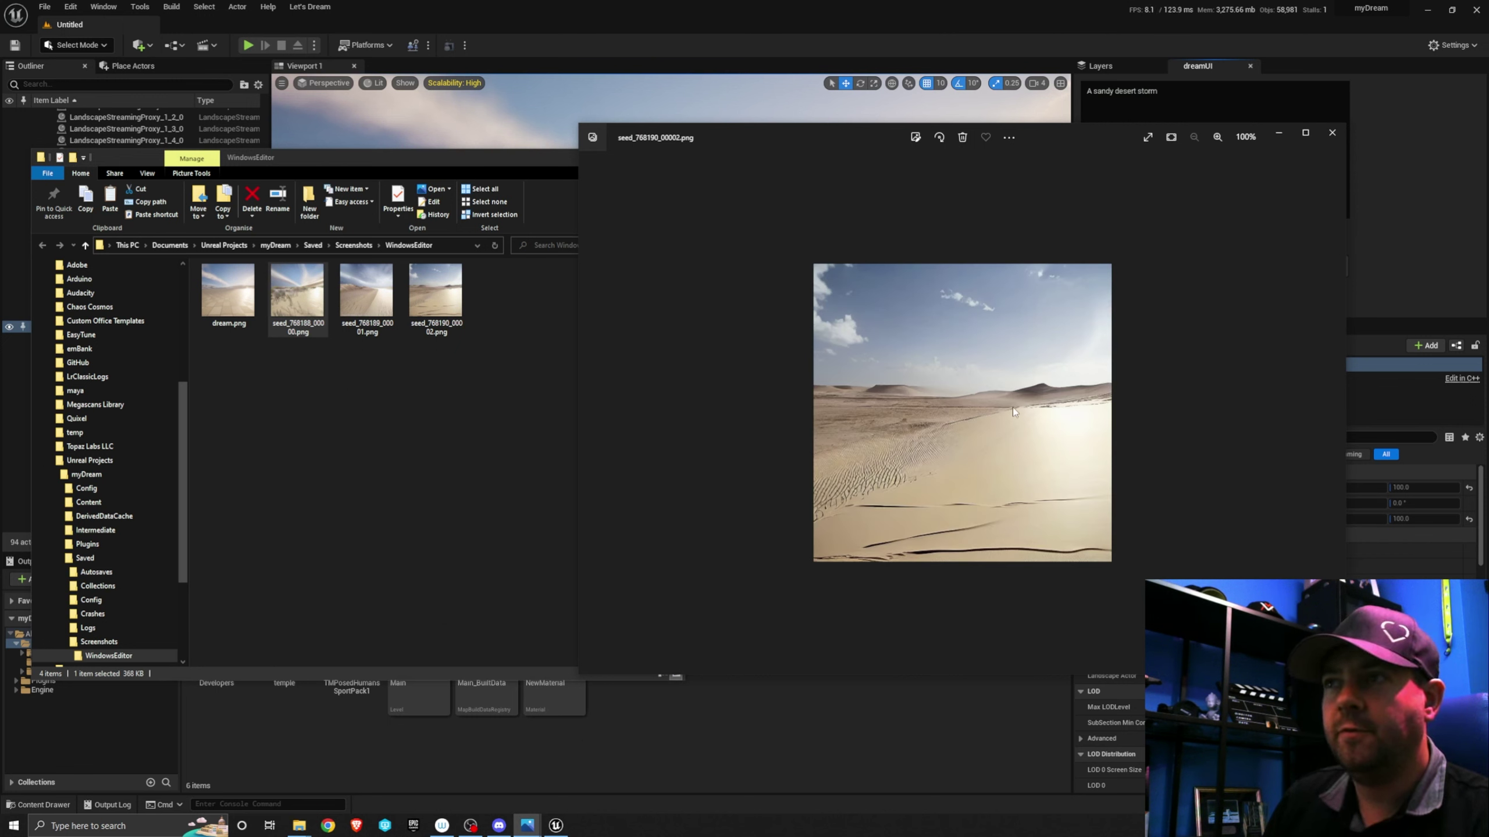
# Reposition the image viewer, then close Photos and the screenshots folder
pyautogui.moveTo(1087, 133); pyautogui.dragTo(1090, 155)
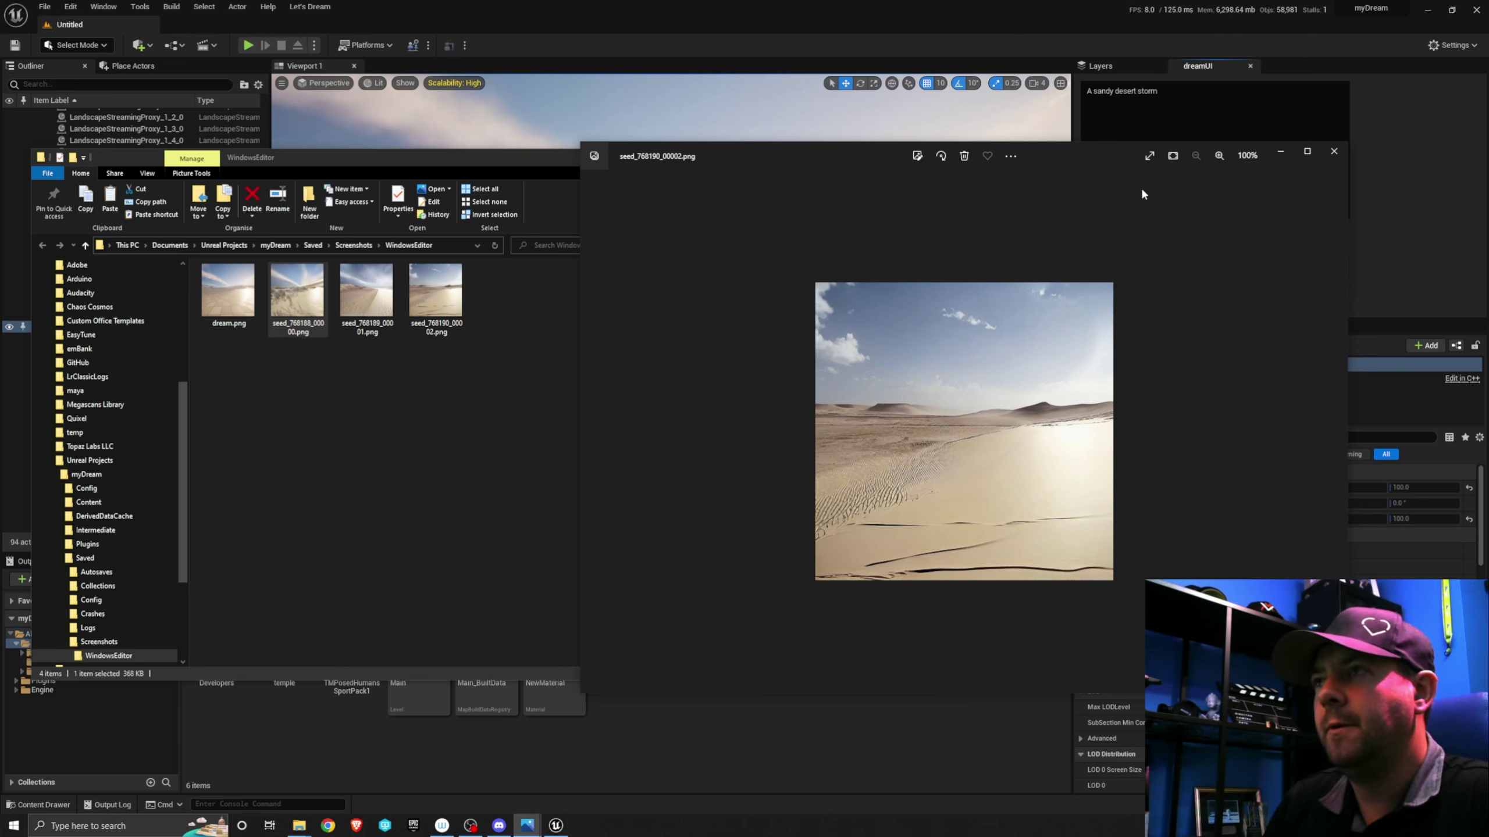
pyautogui.moveTo(1089, 151); pyautogui.dragTo(1140, 161)
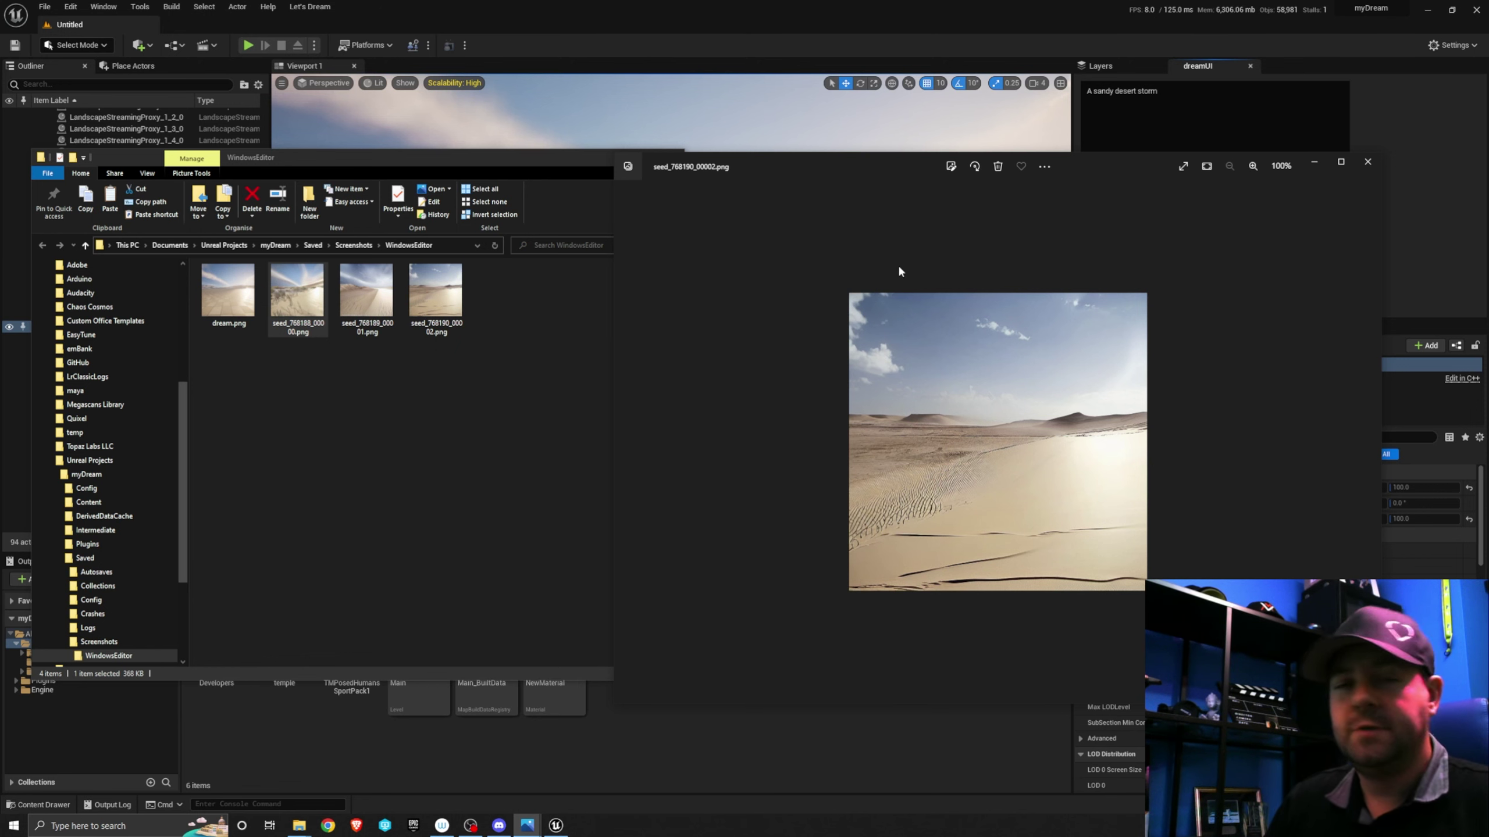
pyautogui.click(1367, 162)
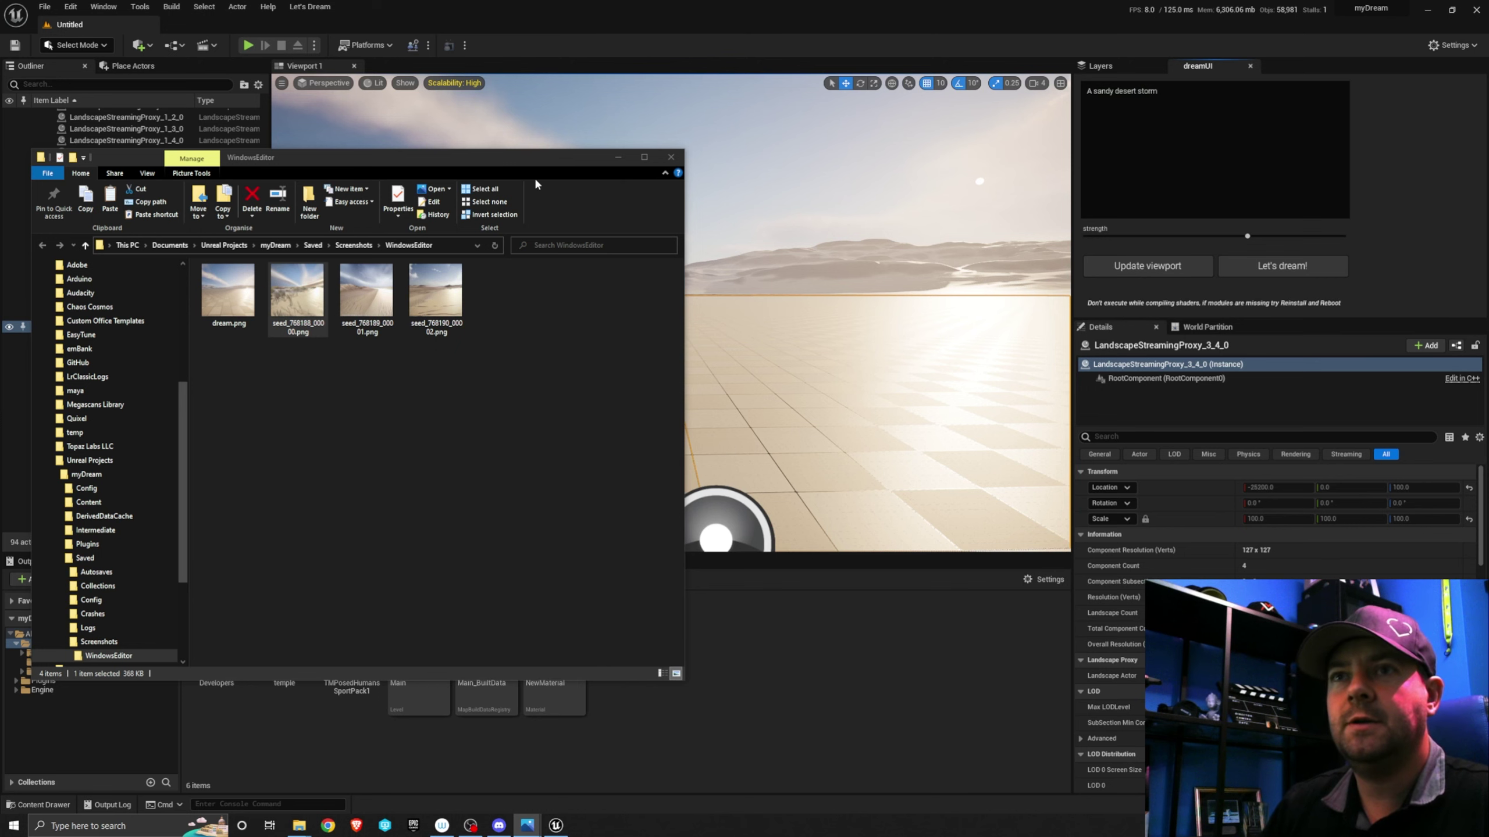
pyautogui.click(670, 156)
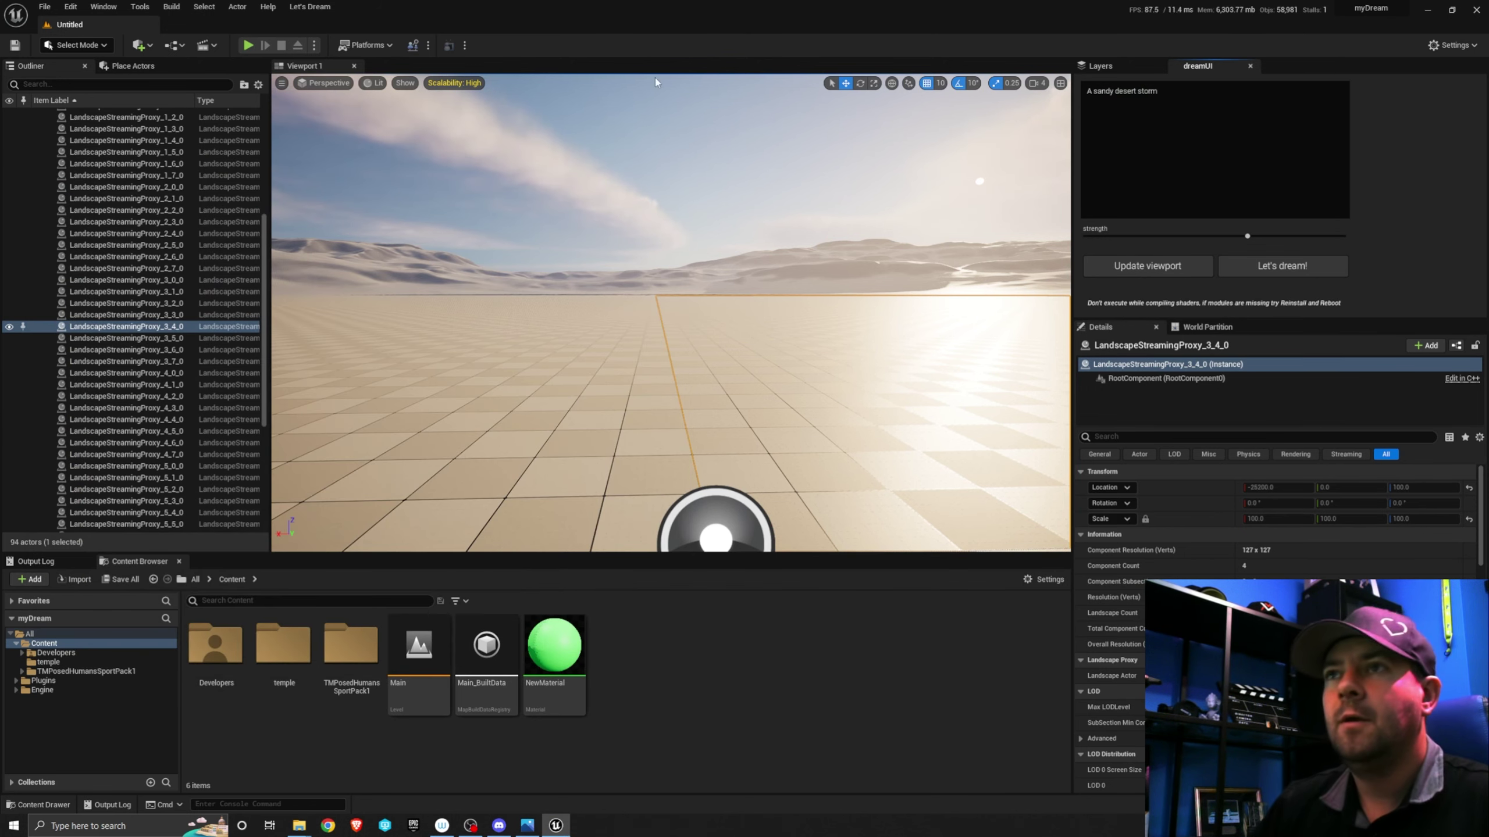
# Select all 21 meshes in the temple folder and drag them into the desert scene
pyautogui.doubleClick(293, 656)
pyautogui.click(302, 662)
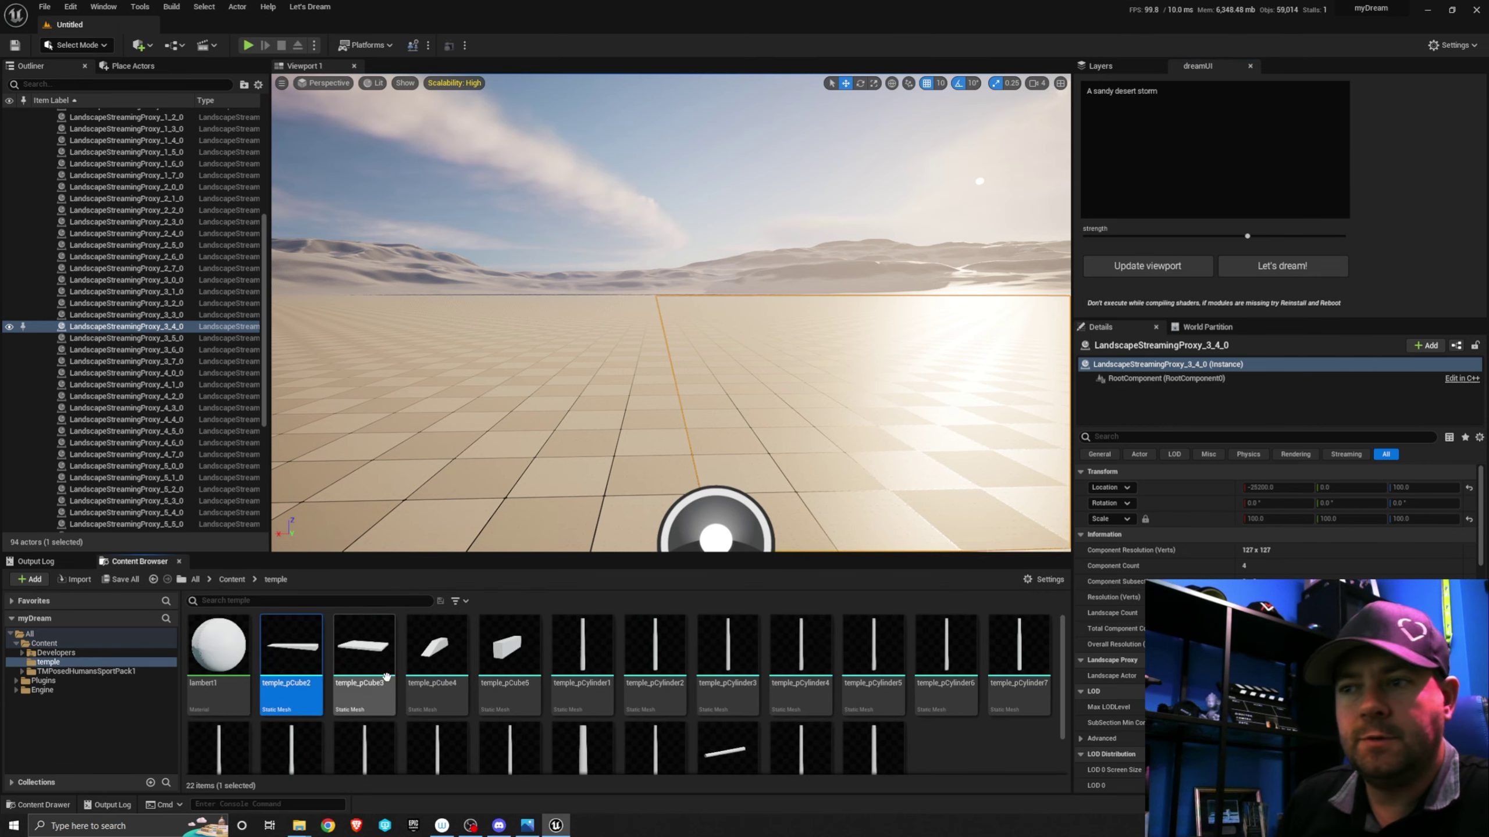
pyautogui.keyDown('shift'); pyautogui.click(874, 748); pyautogui.keyUp('shift')
pyautogui.moveTo(873, 748); pyautogui.dragTo(771, 349)
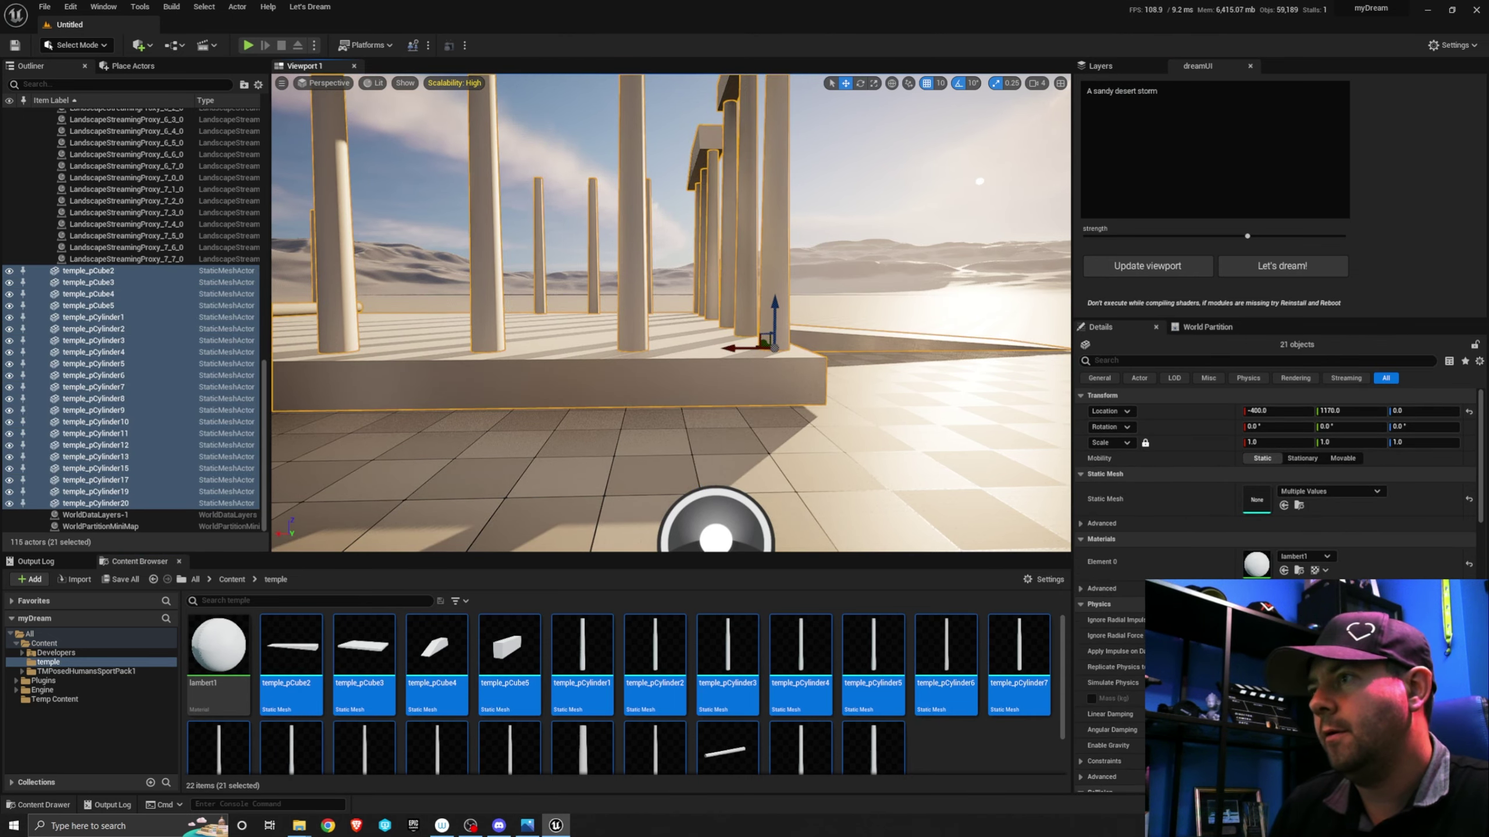
# Reset the temple's location to 0, 0, 0 and frame the whole temple in view
pyautogui.click(1469, 411)
pyautogui.moveTo(674, 352)
pyautogui.mouseDown(button='right')
pyautogui.moveTo(586, 351)
pyautogui.moveTo(682, 373)
pyautogui.mouseUp(button='right')
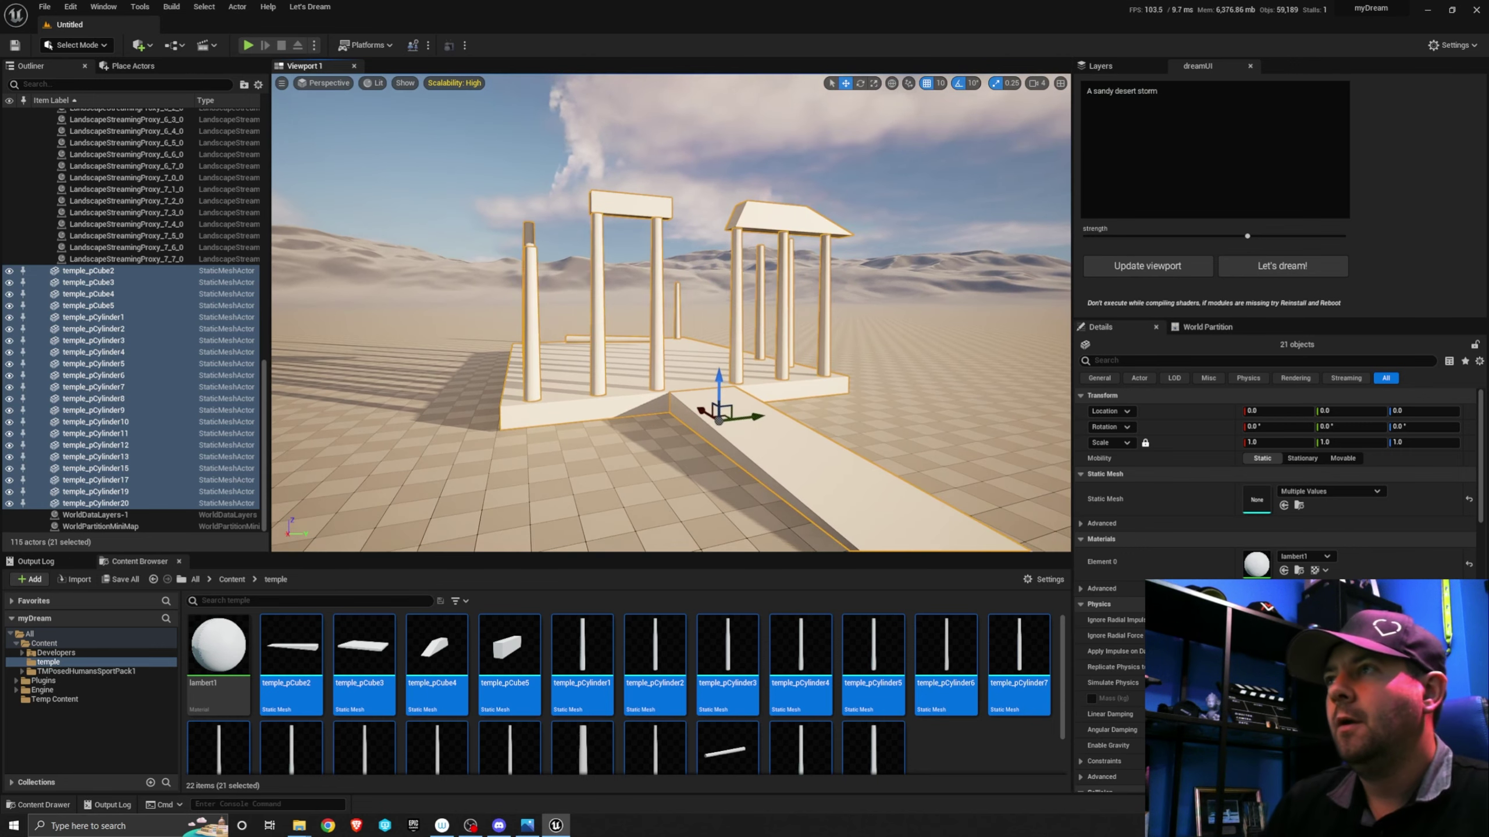
pyautogui.click(1085, 96)
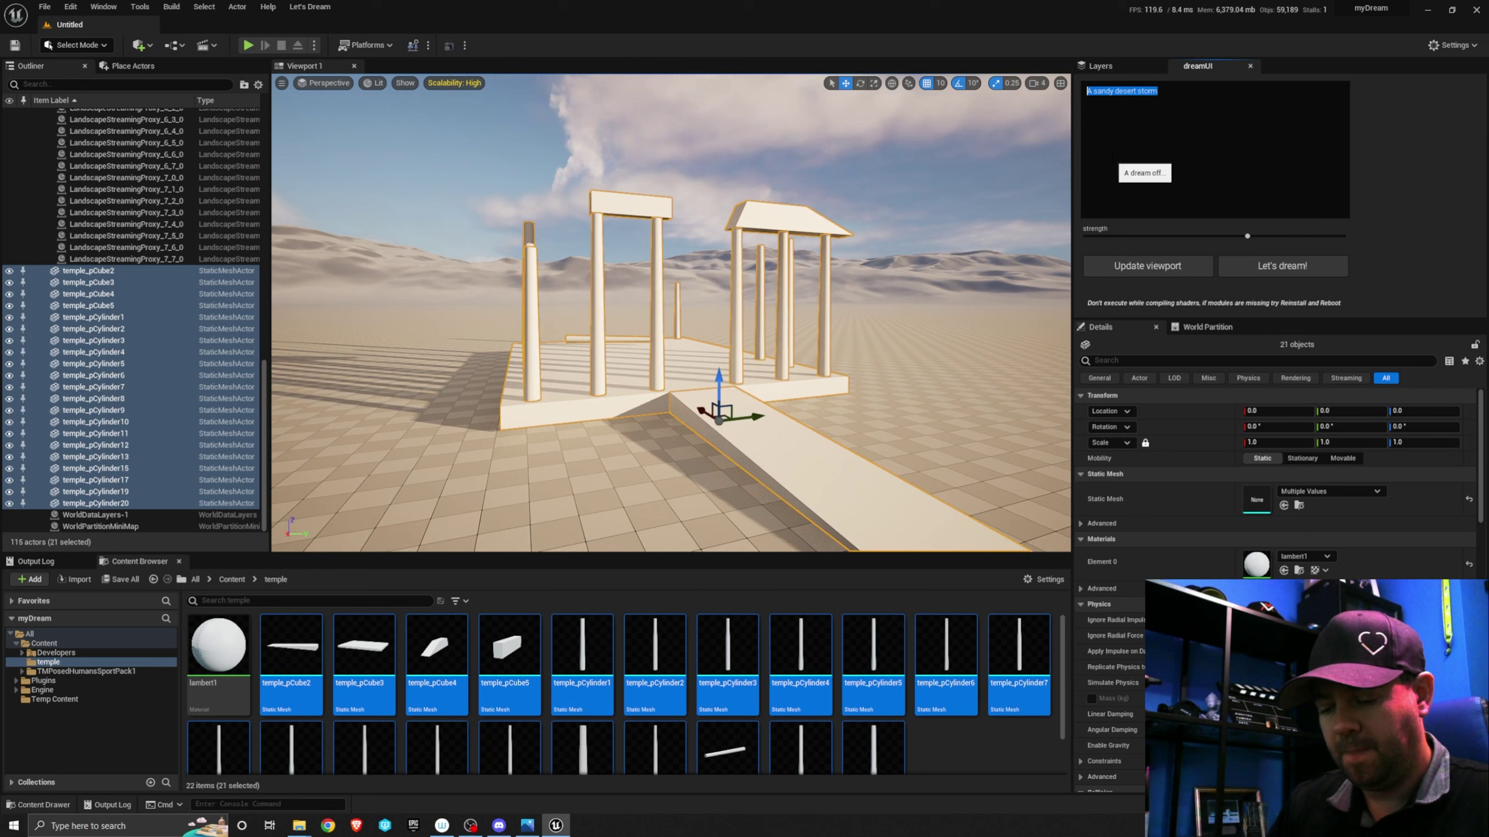
# Change the dream prompt to 'A greek temple in ruins' and reopen the screenshots folder
pyautogui.write('A')
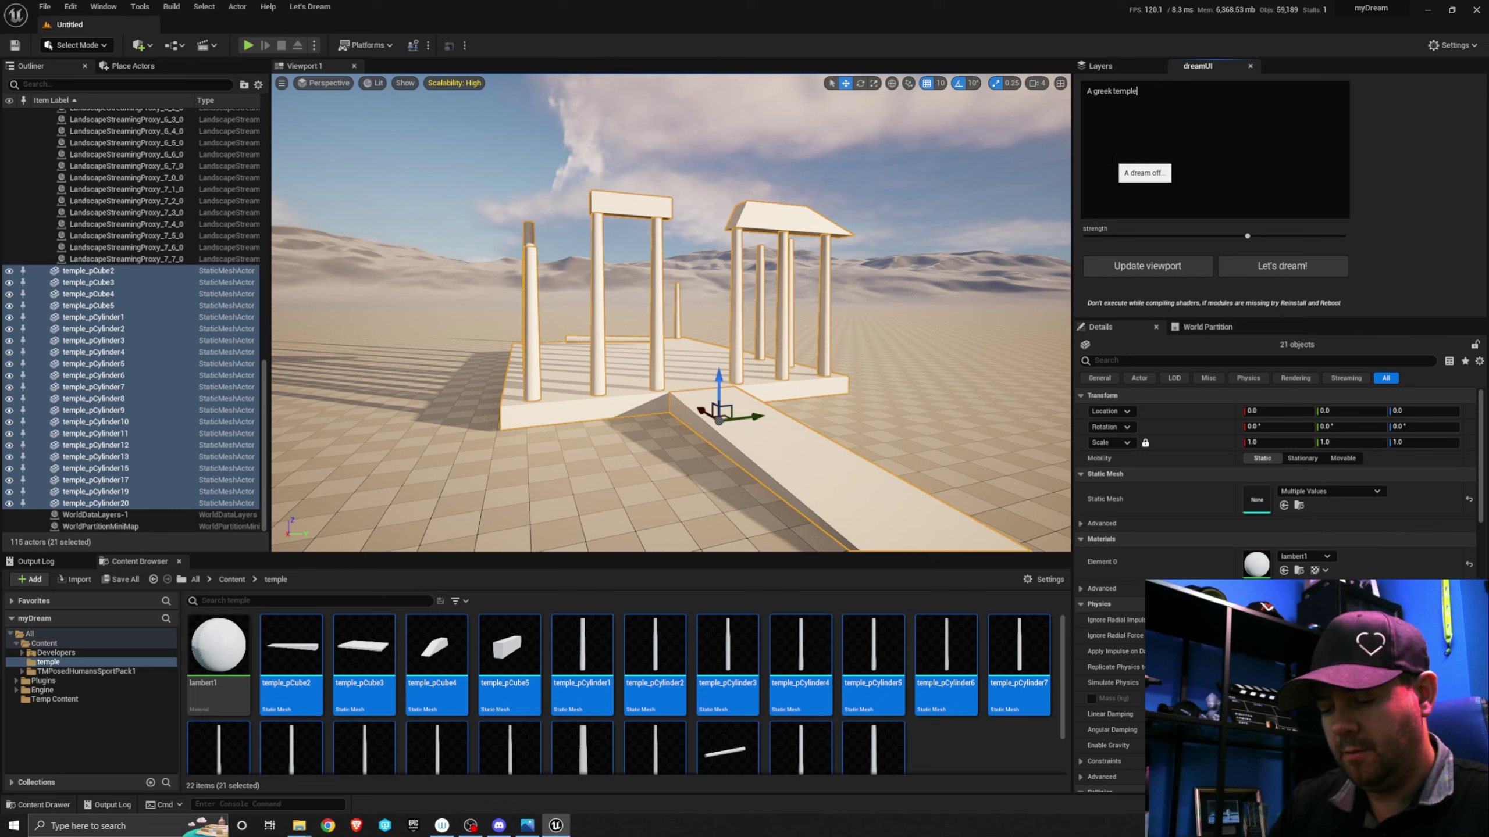
pyautogui.write('greek temple in ruin')
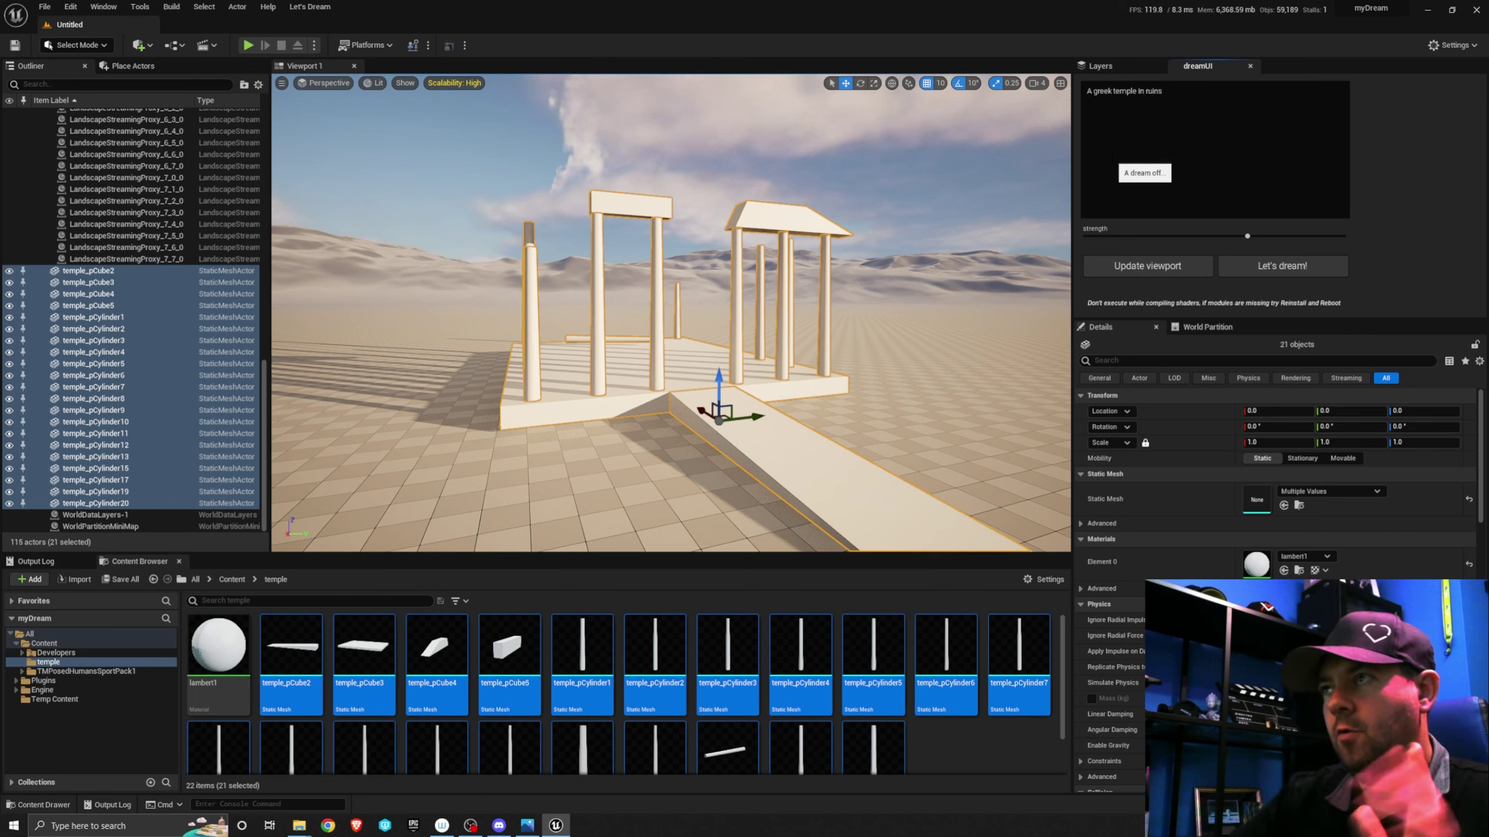
pyautogui.write('s')
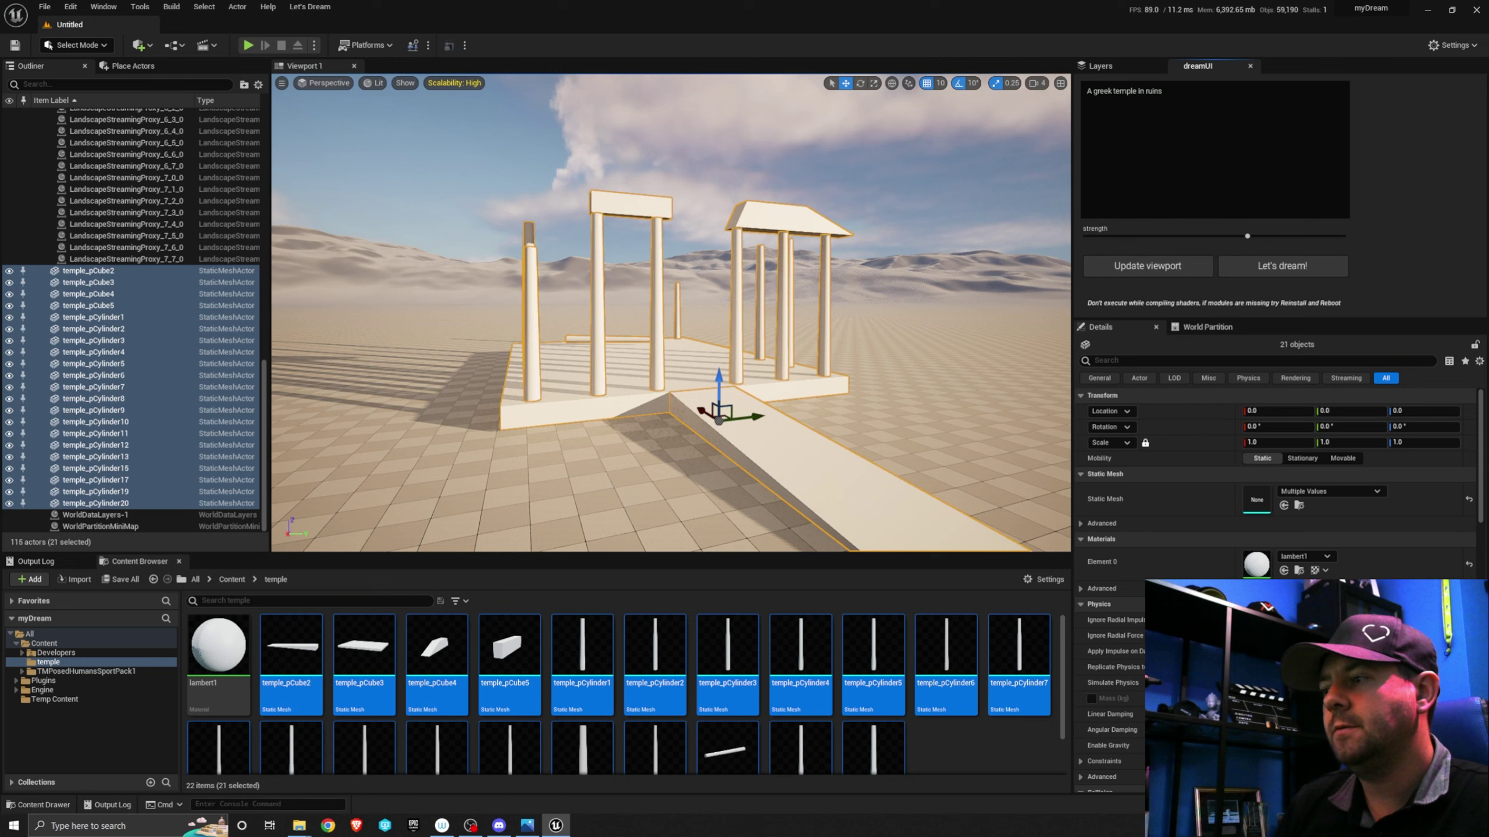
pyautogui.click(299, 826)
# Delete the three old desert seed images from the WindowsEditor folder
pyautogui.click(231, 298)
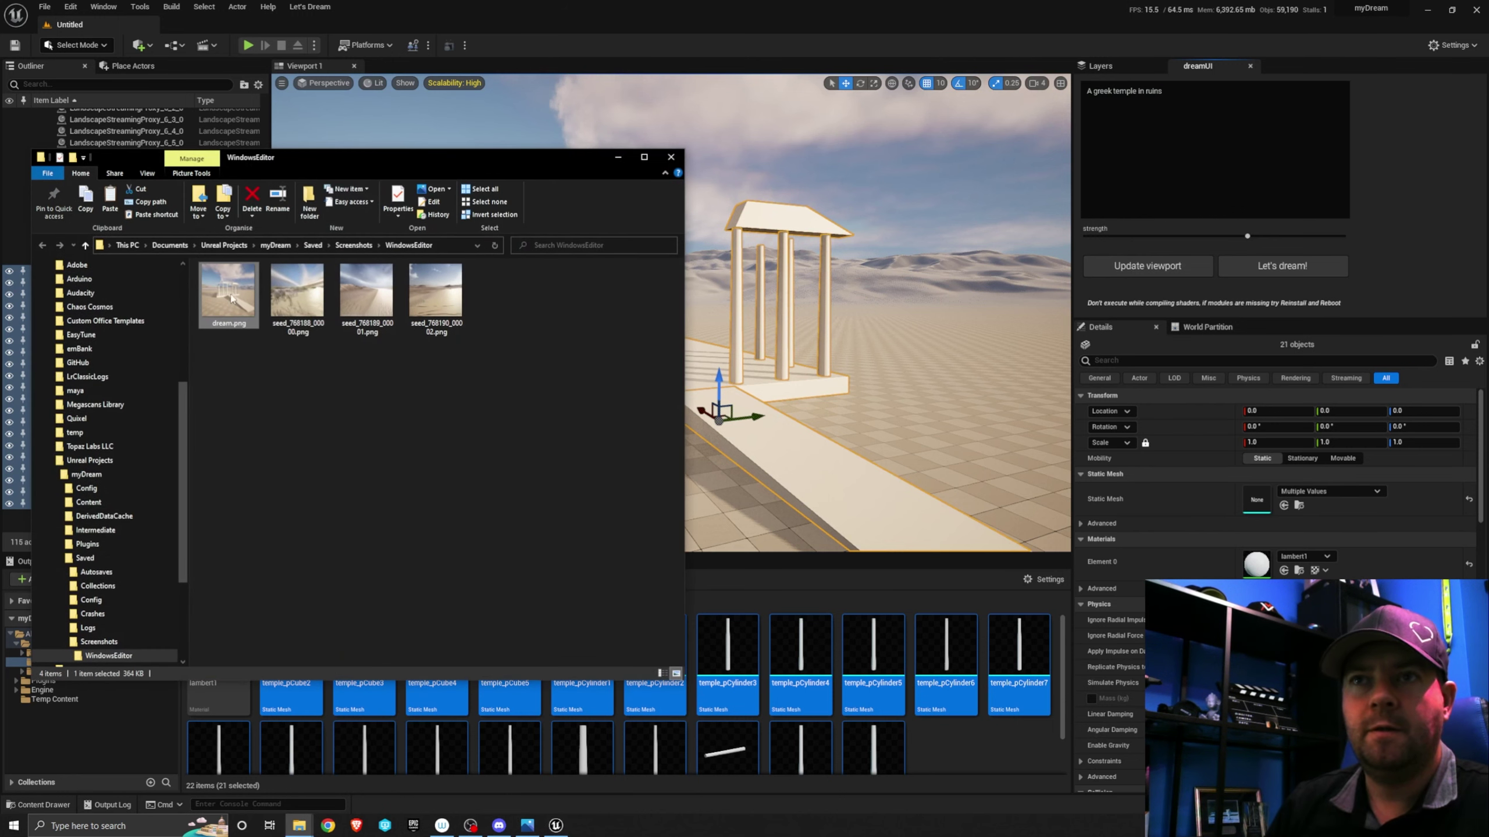
pyautogui.moveTo(581, 372); pyautogui.dragTo(294, 276)
pyautogui.press('Delete')
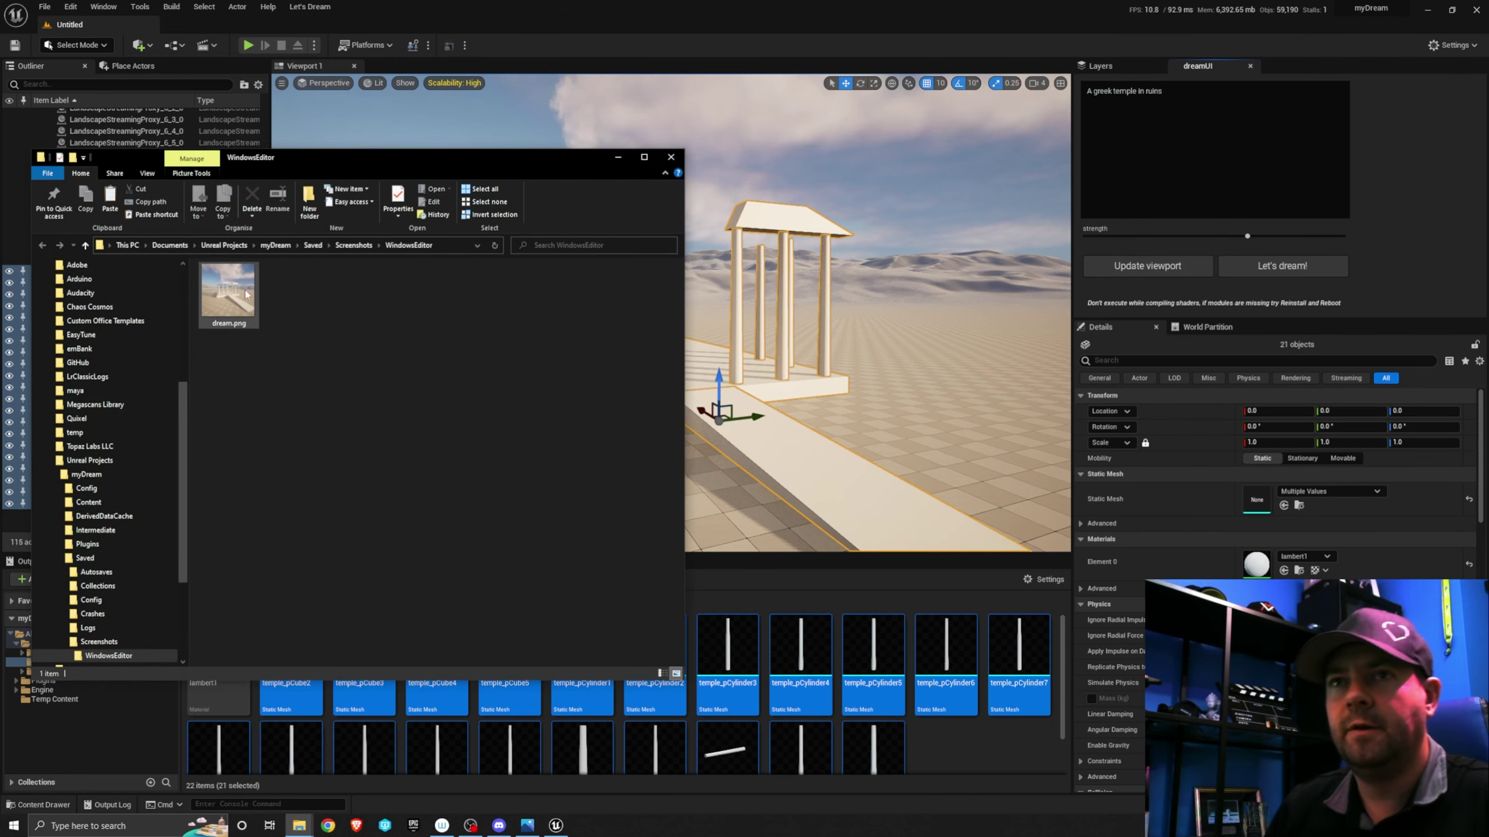
# Preview the new temple dream.png, generate fresh dreams, and select the first new seed_592030 image
pyautogui.click(247, 294)
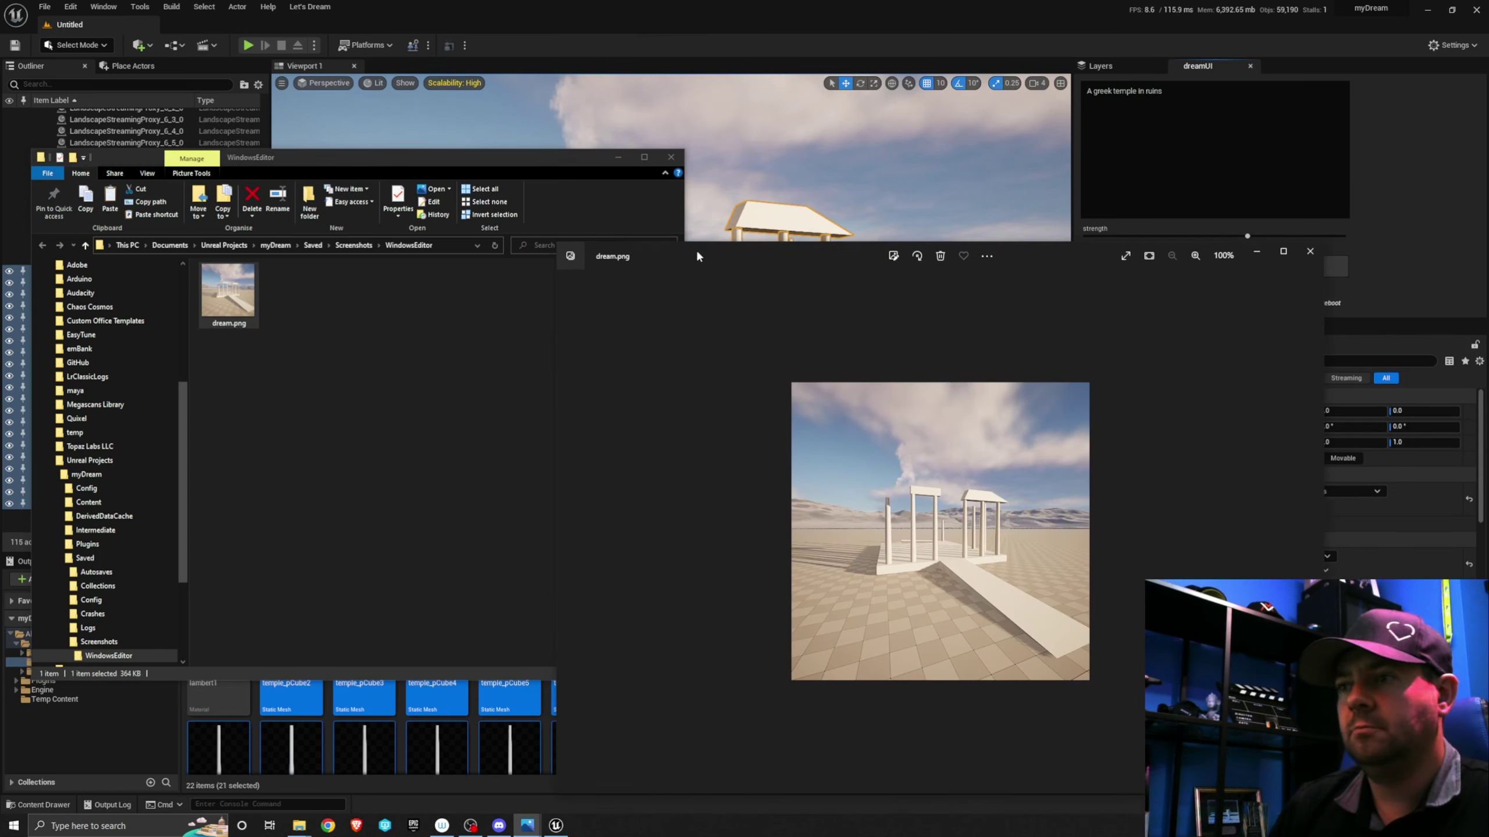
pyautogui.click(1306, 247)
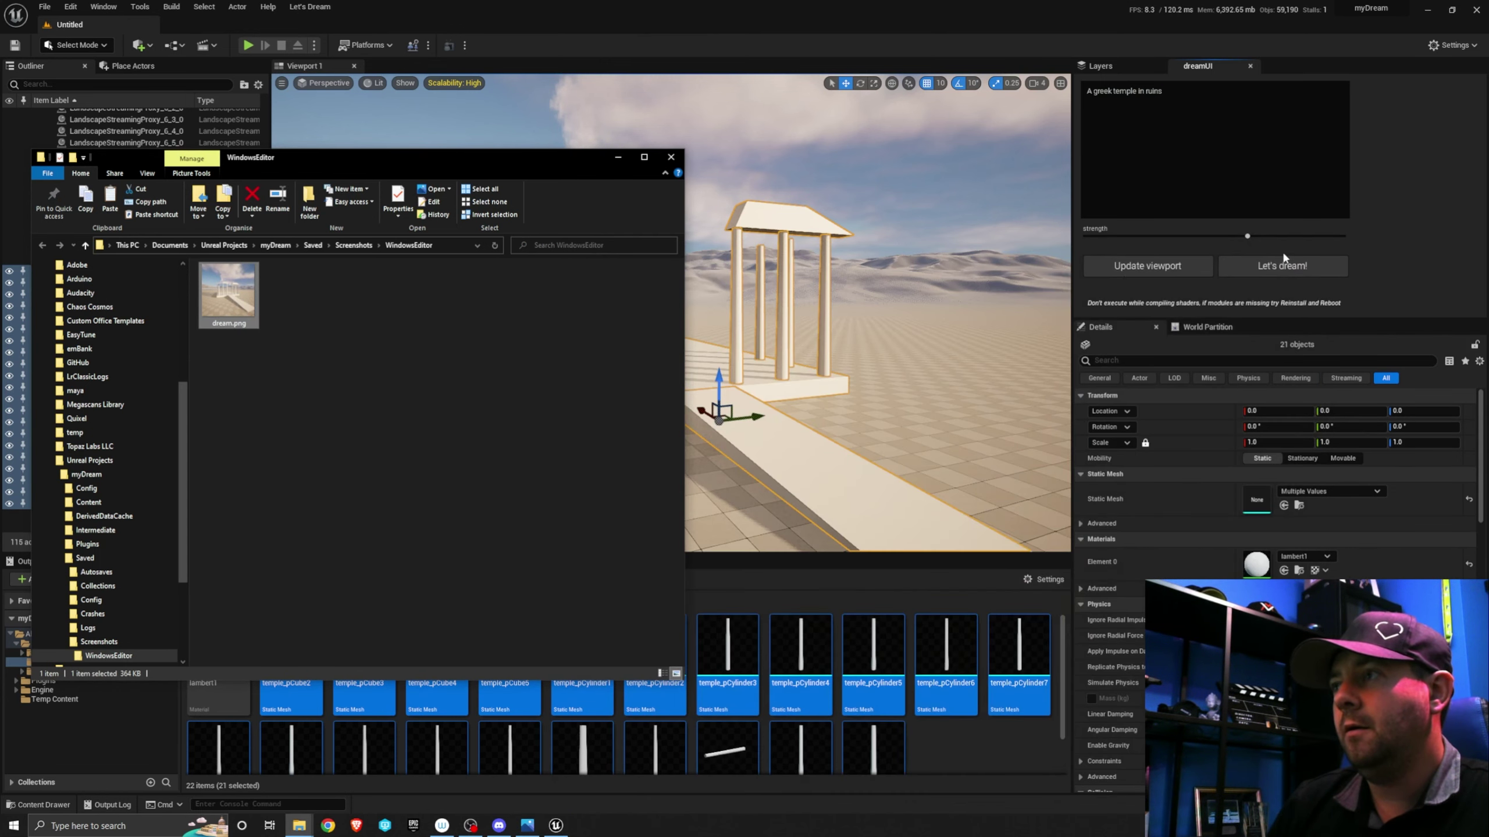
pyautogui.click(1282, 265)
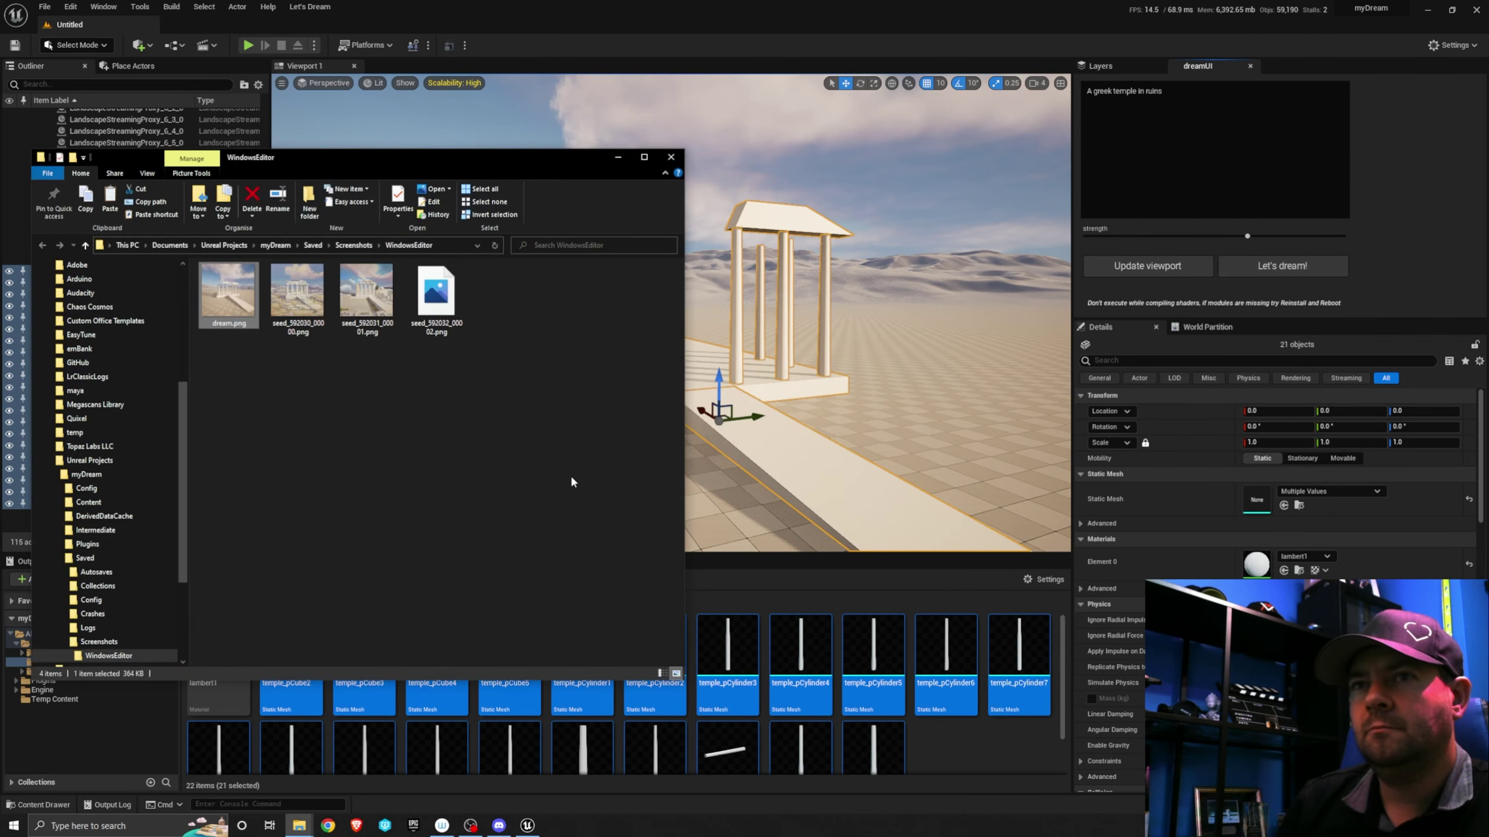
pyautogui.press('Right')
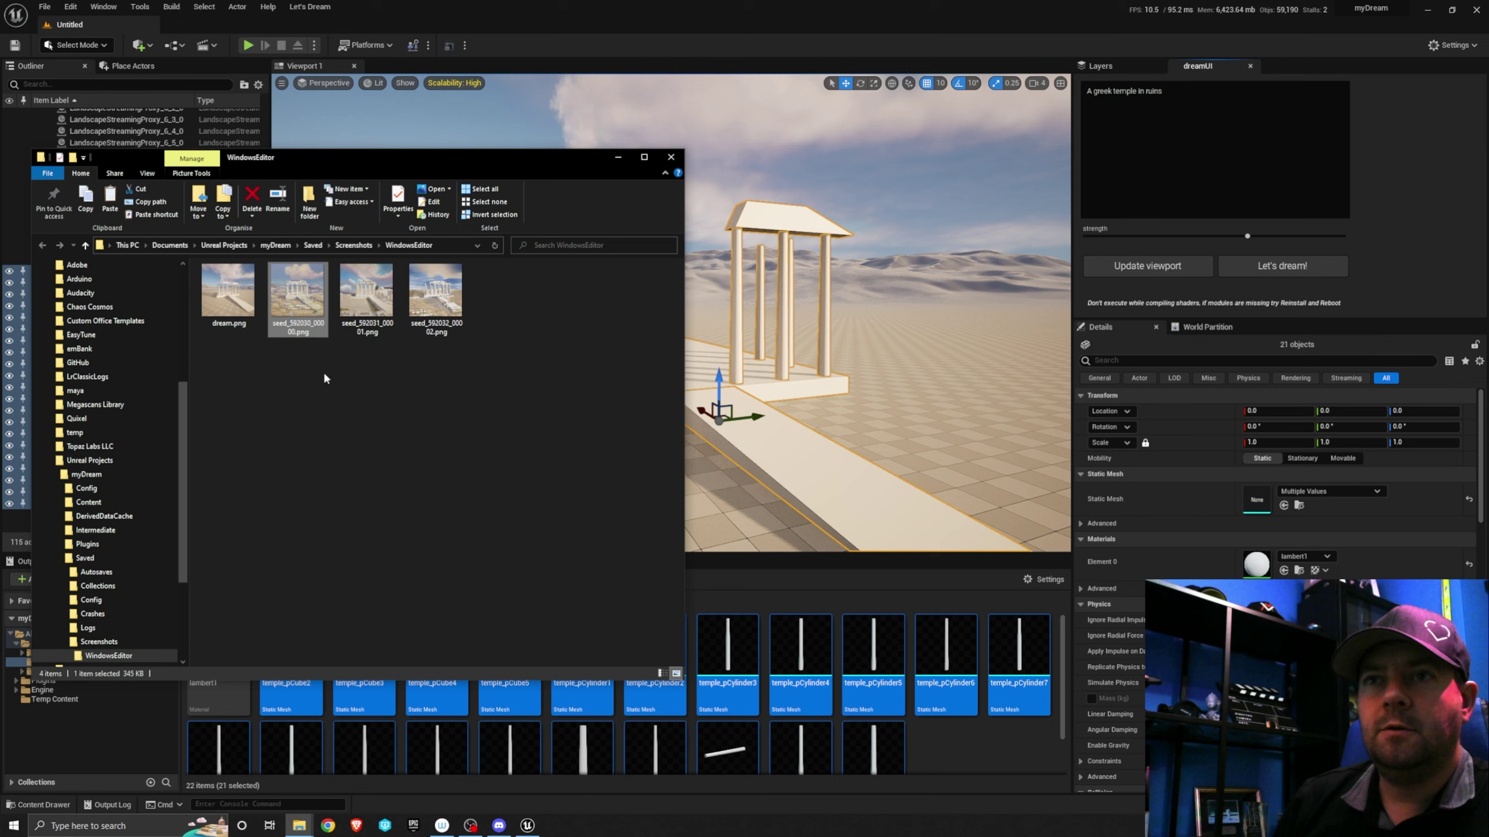
pyautogui.doubleClick(308, 322)
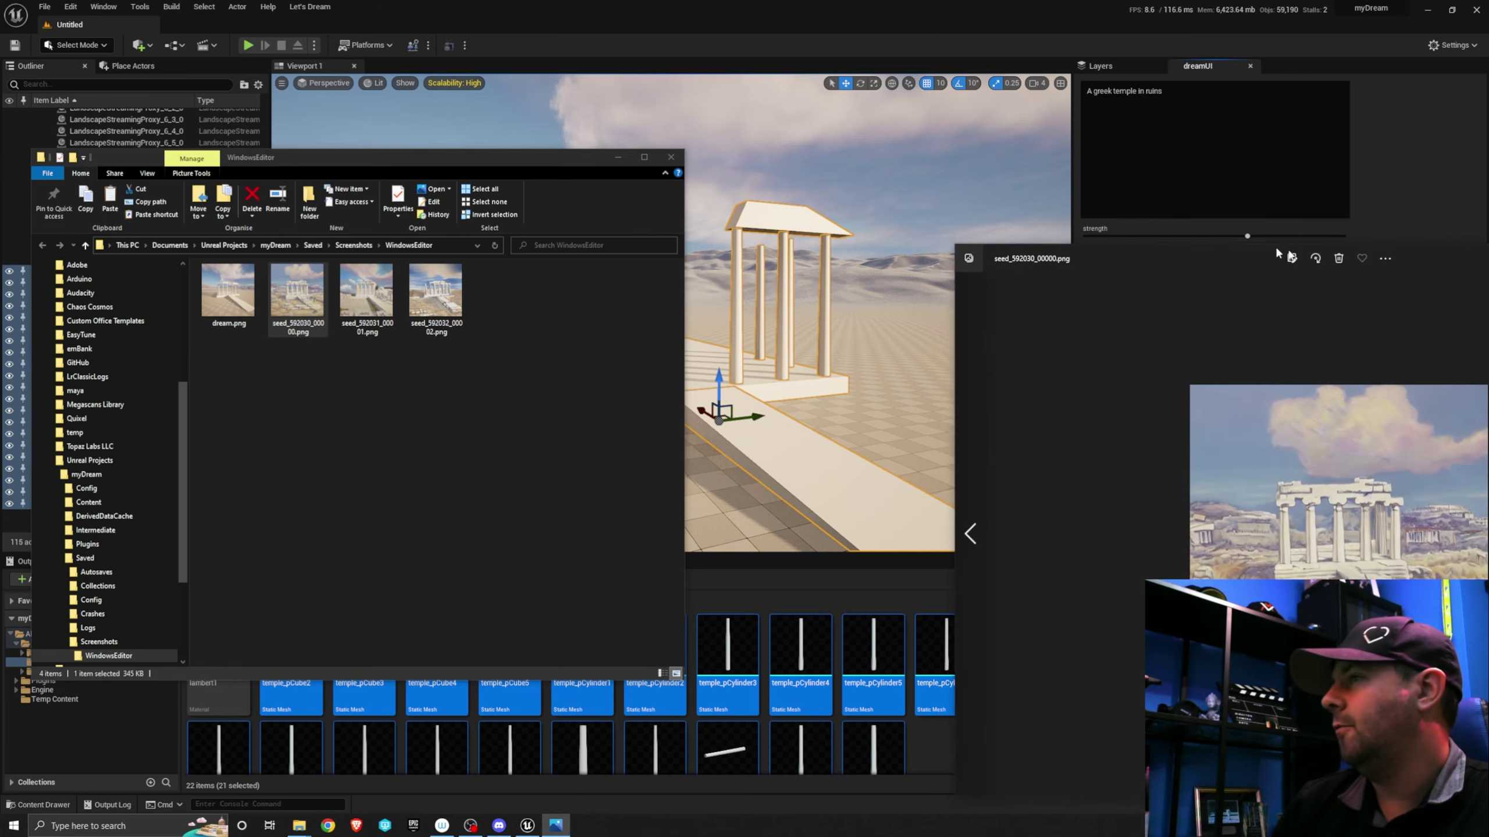
pyautogui.moveTo(1077, 217); pyautogui.dragTo(1299, 137)
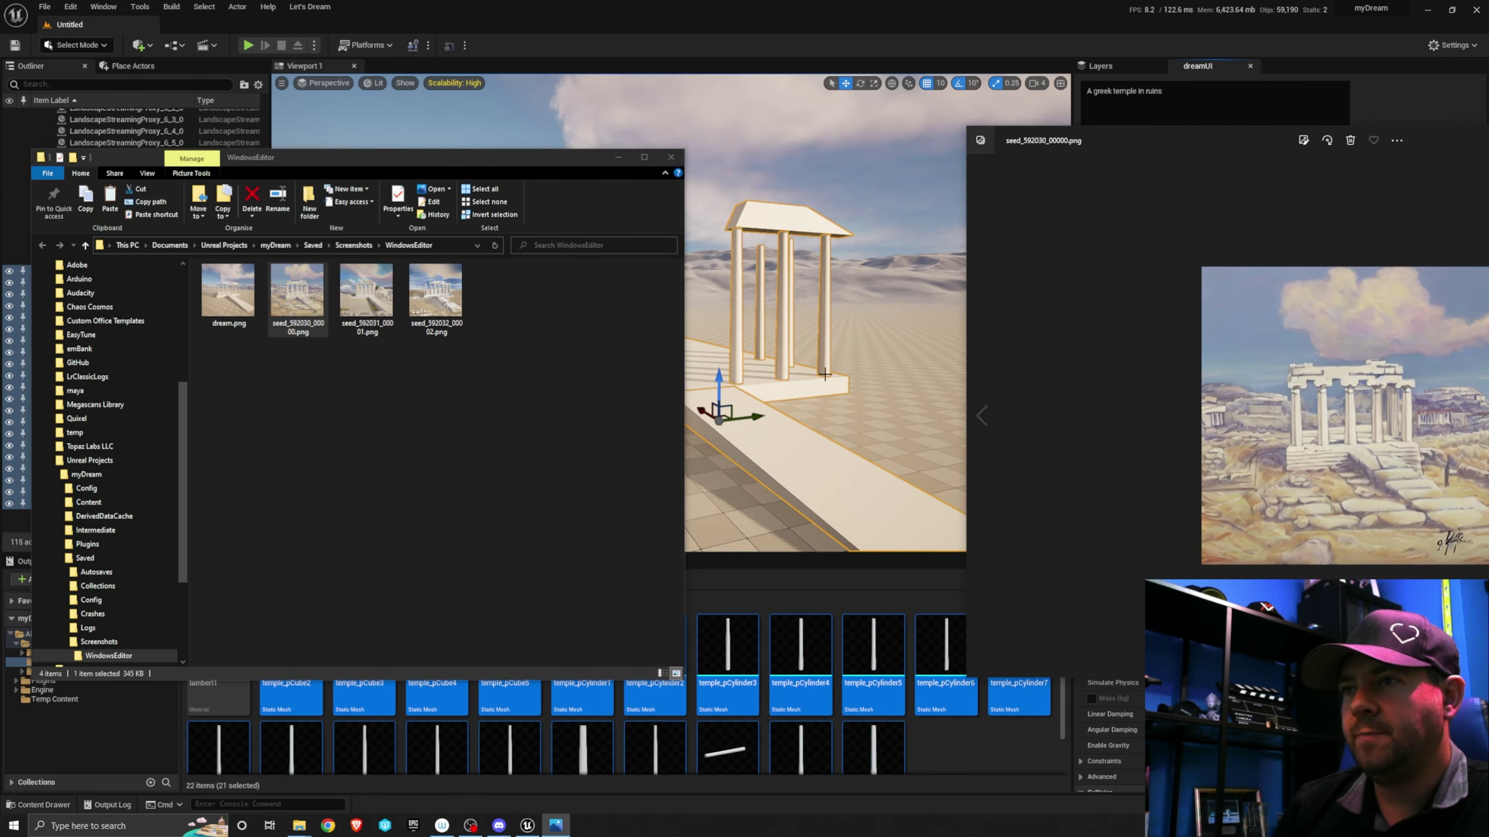
pyautogui.moveTo(1191, 149); pyautogui.dragTo(1009, 141)
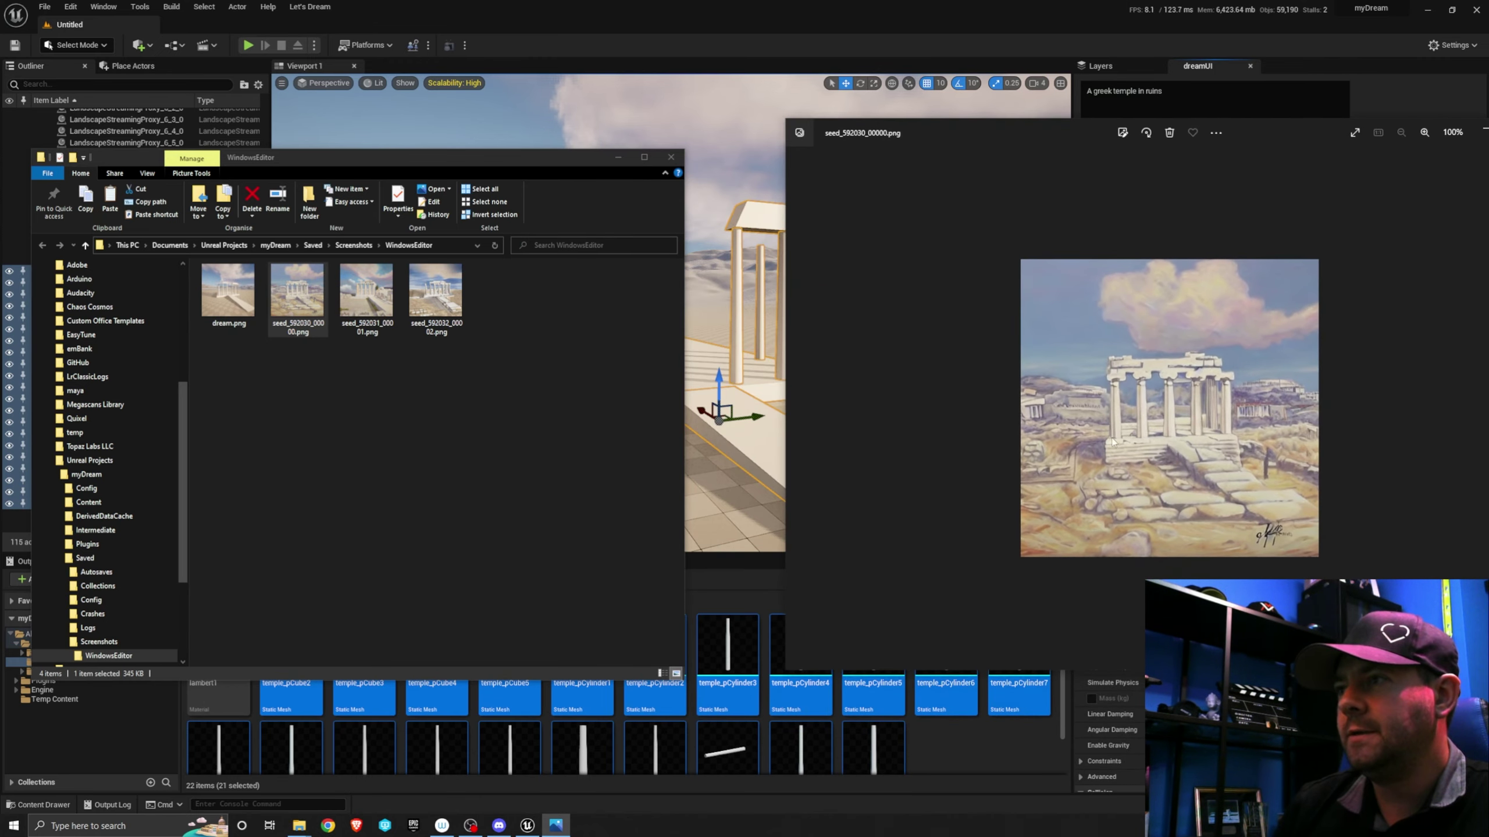
pyautogui.scroll(-1, 1180, 368)
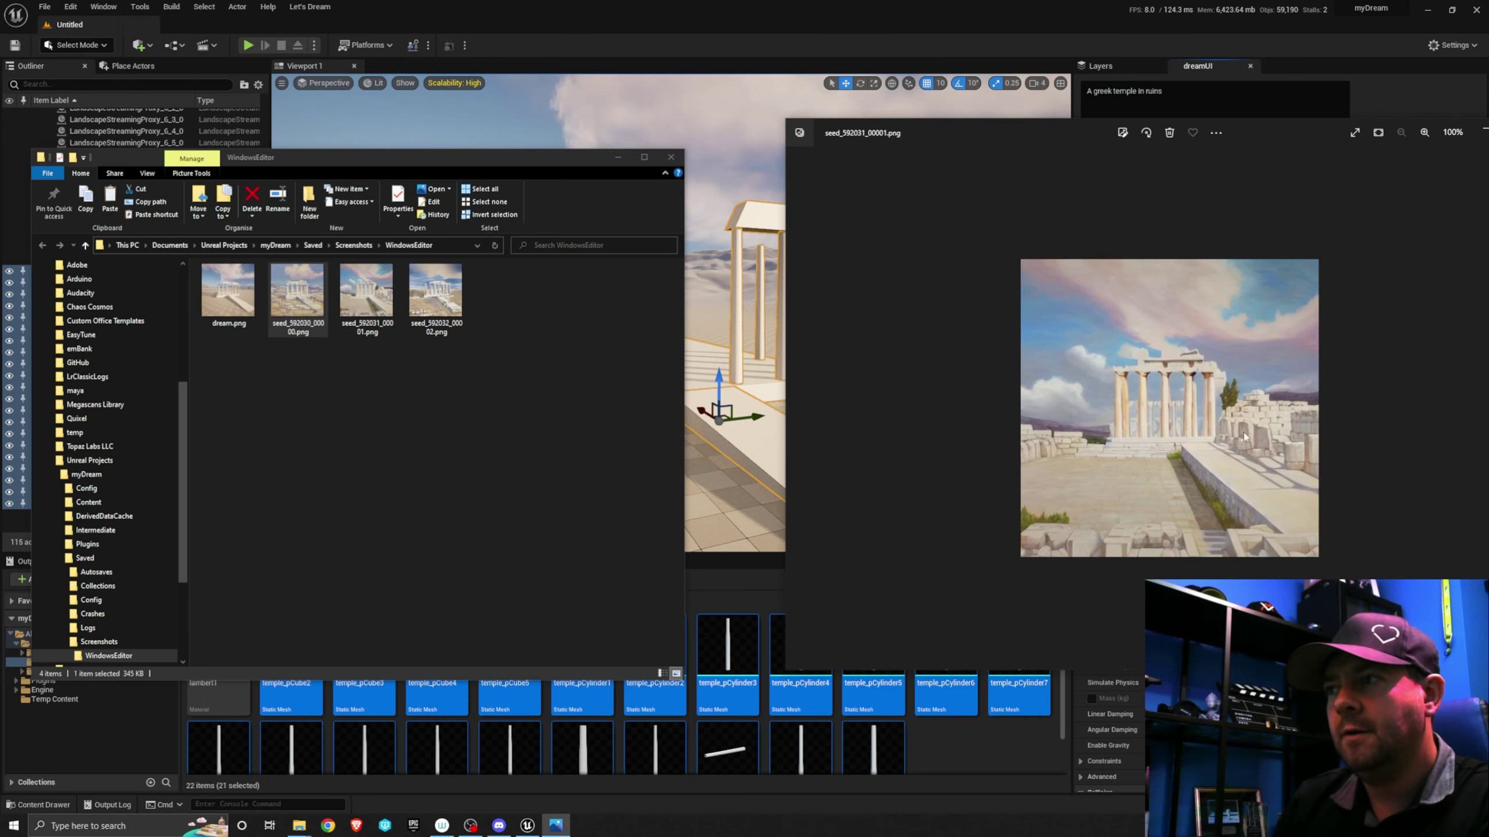
pyautogui.scroll(-1, 1245, 437)
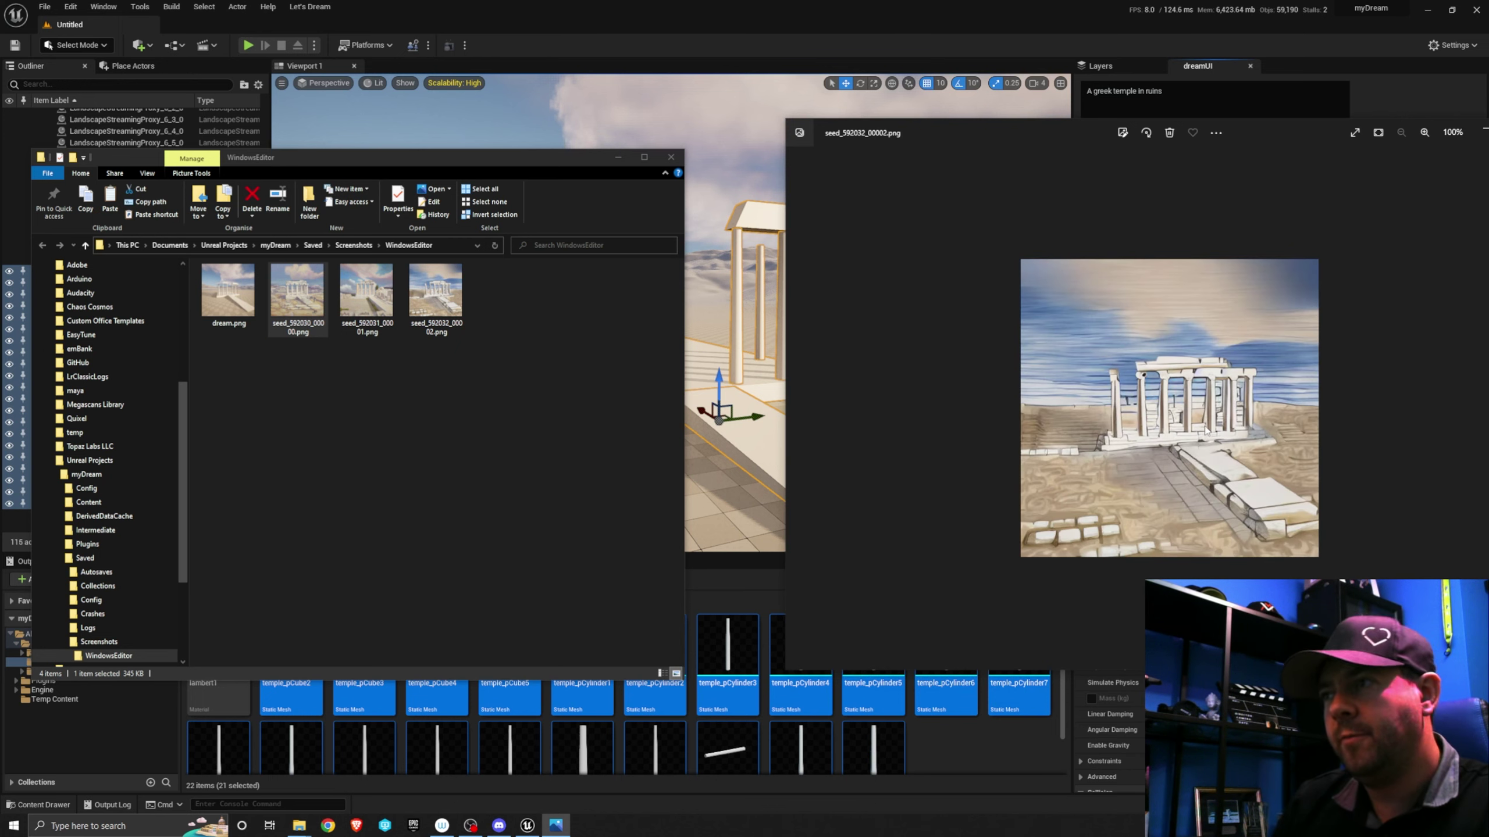
pyautogui.moveTo(1021, 128); pyautogui.dragTo(618, 242)
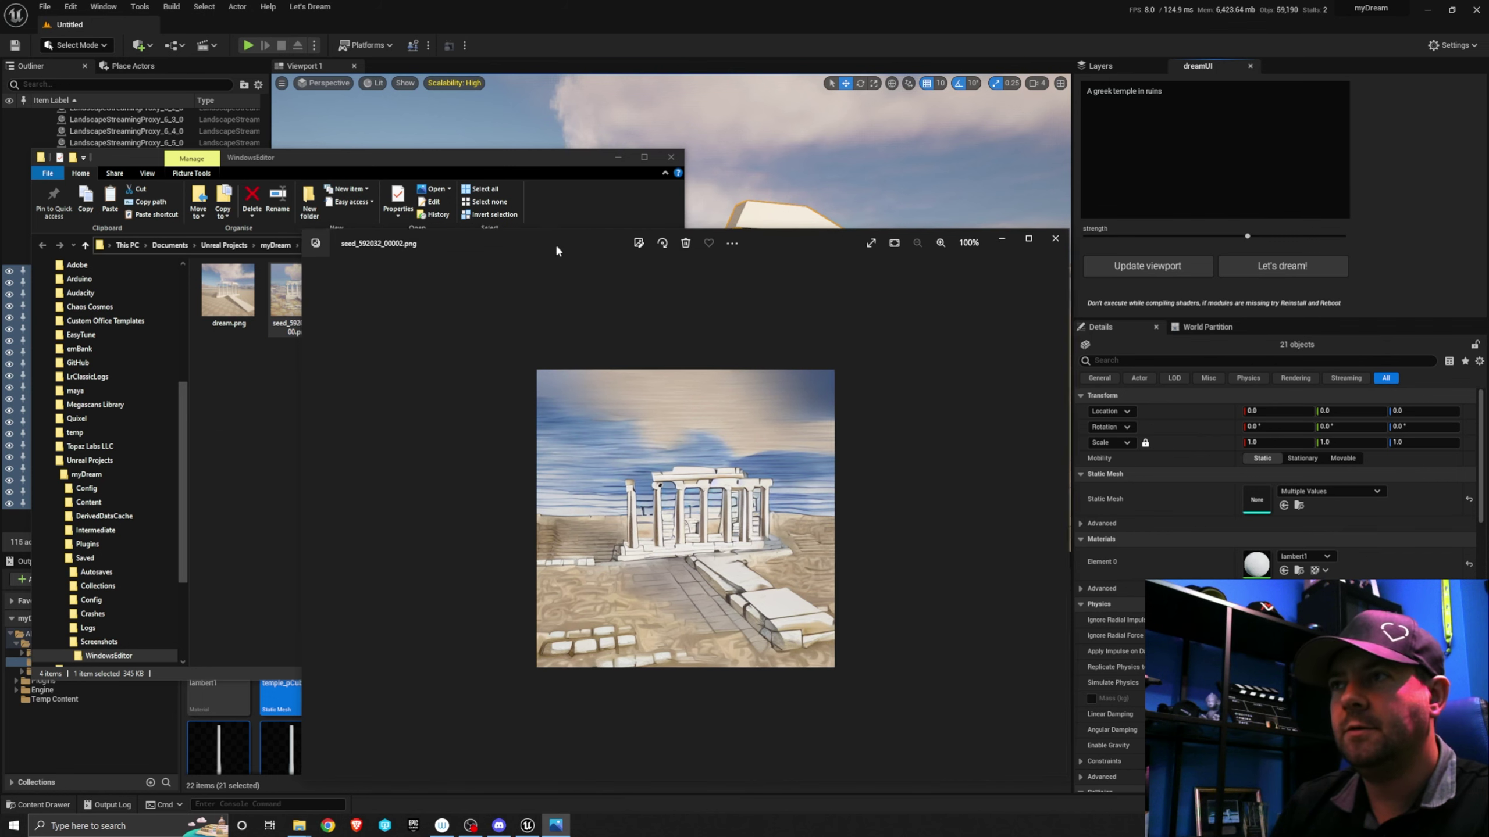
pyautogui.click(1059, 240)
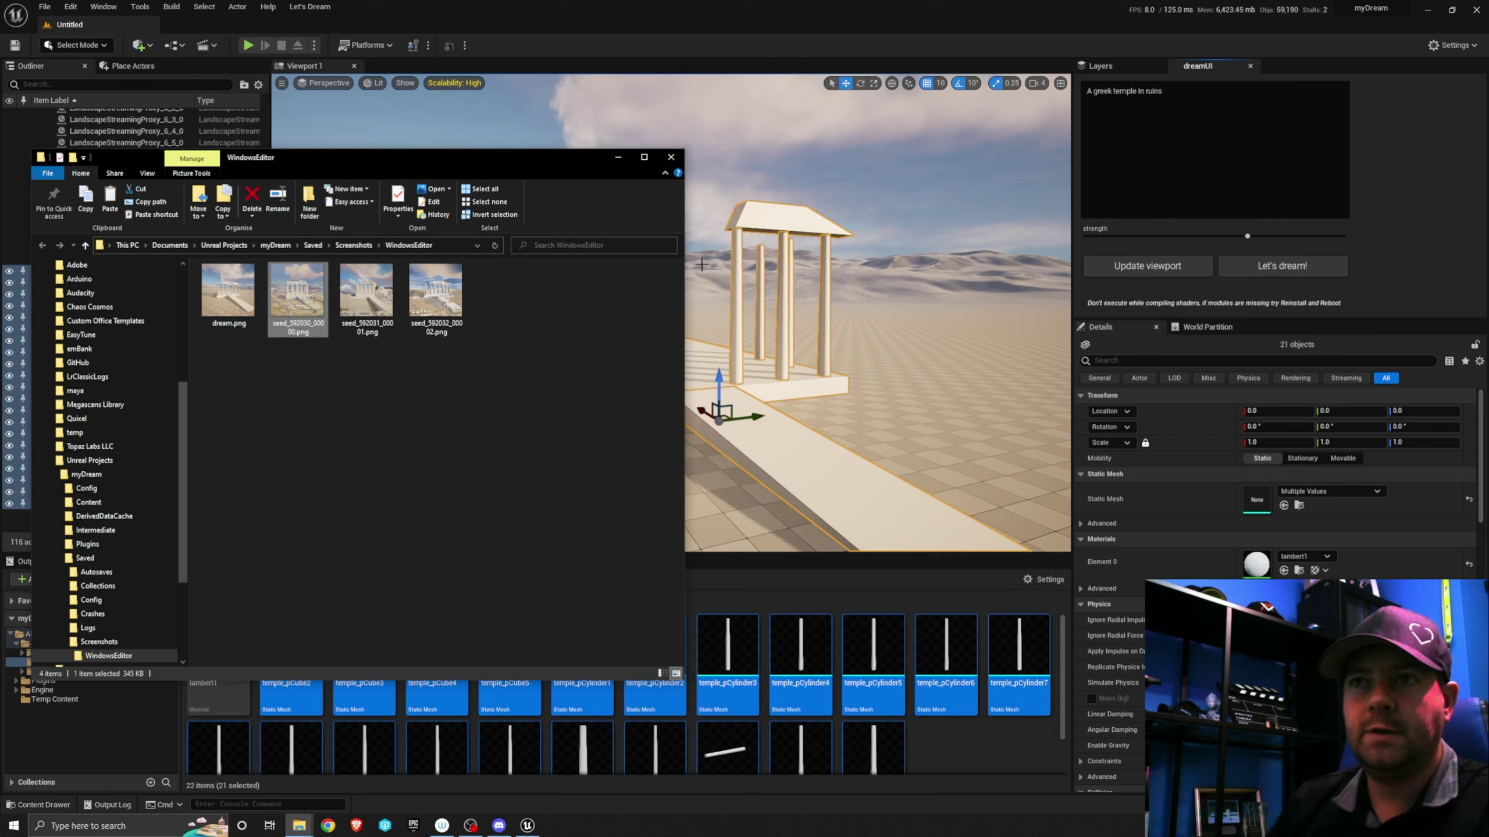
# Delete the old seed images, set dream strength to zero, and generate three dreams
pyautogui.moveTo(550, 385); pyautogui.dragTo(308, 264)
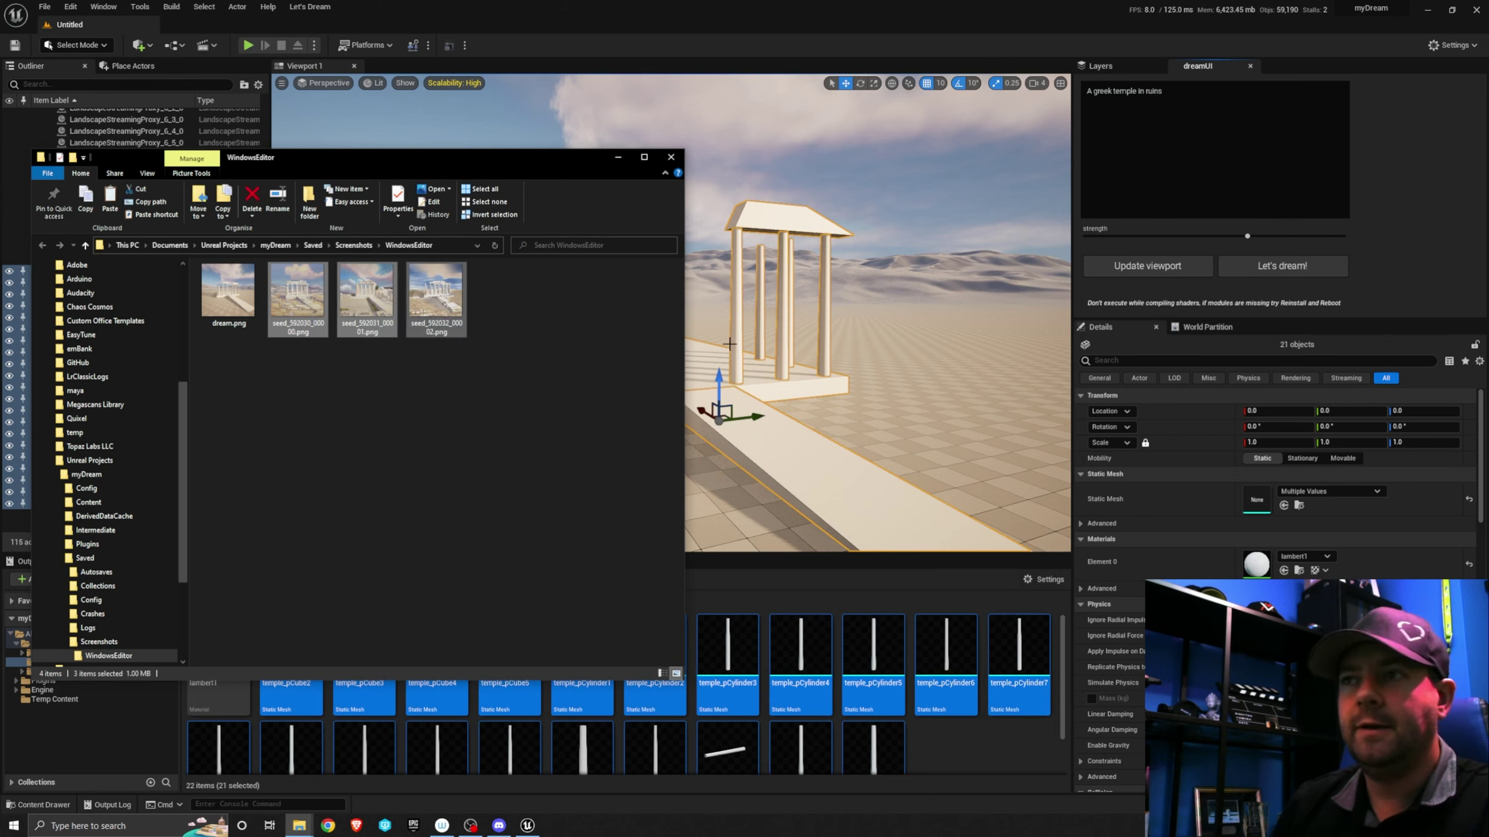
pyautogui.press('Delete')
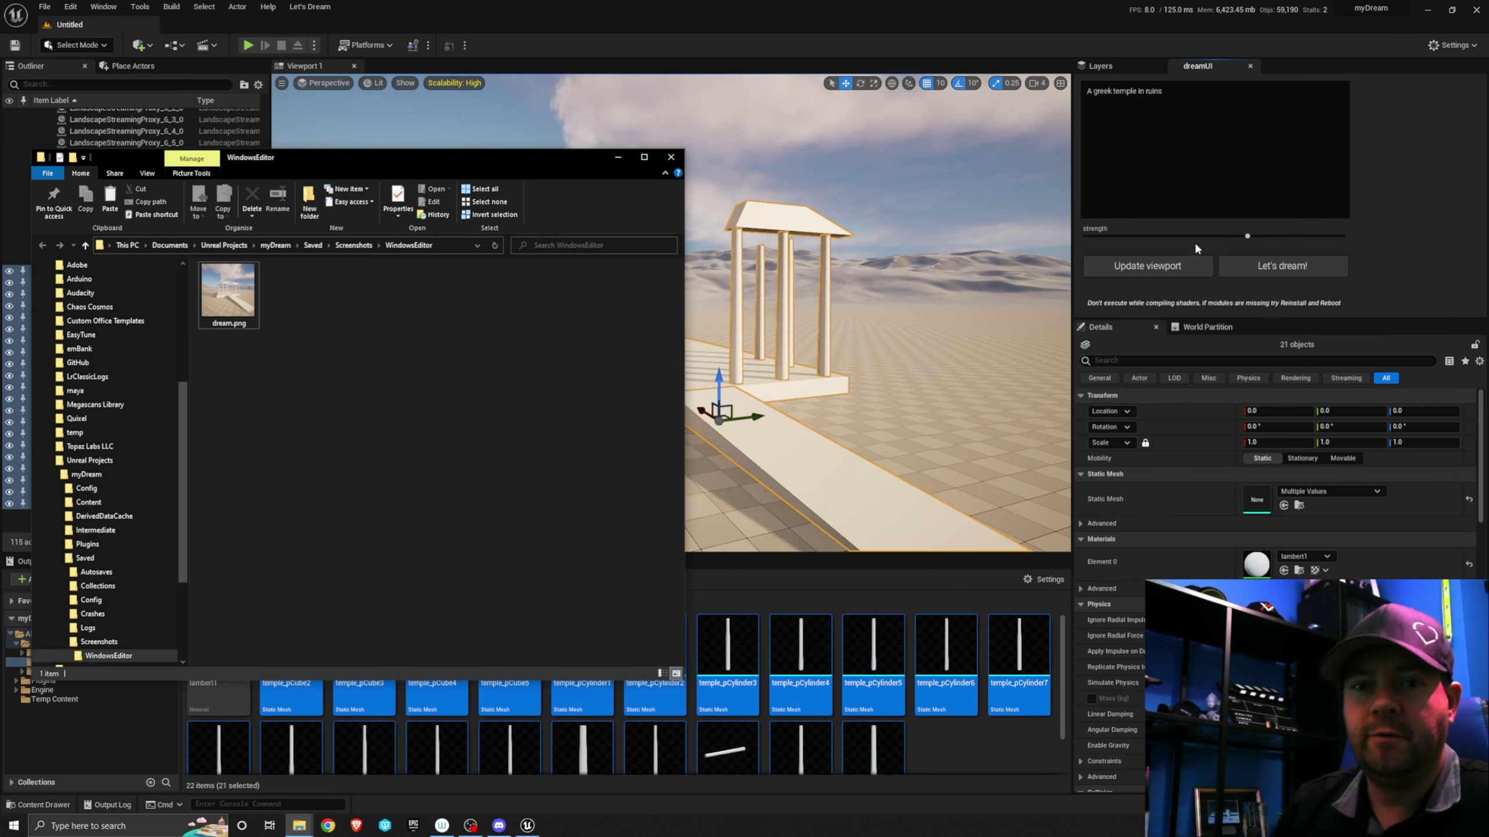
pyautogui.click(1219, 233)
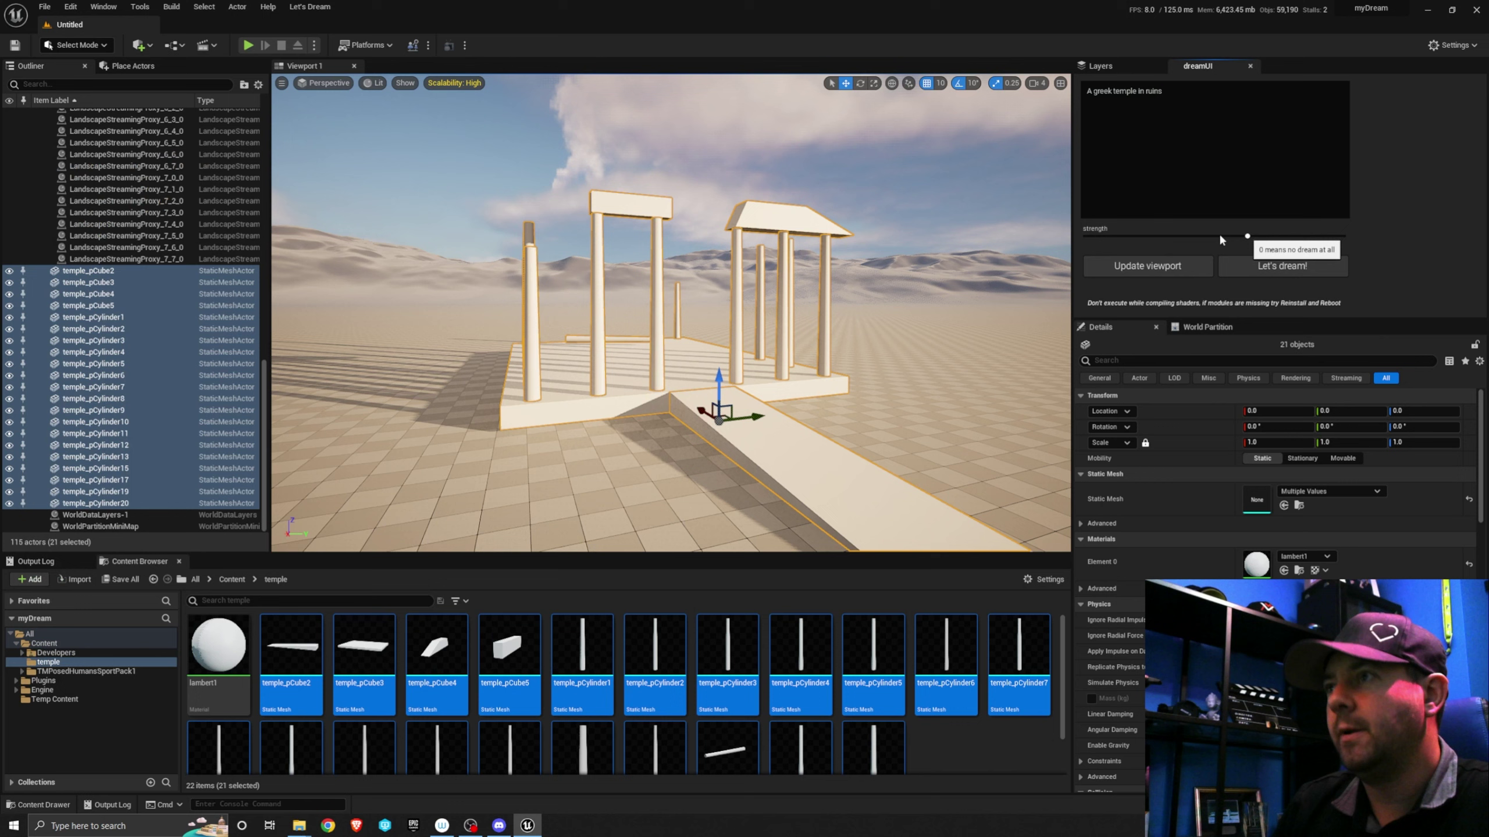
pyautogui.moveTo(1219, 235); pyautogui.dragTo(1098, 235)
pyautogui.click(1237, 266)
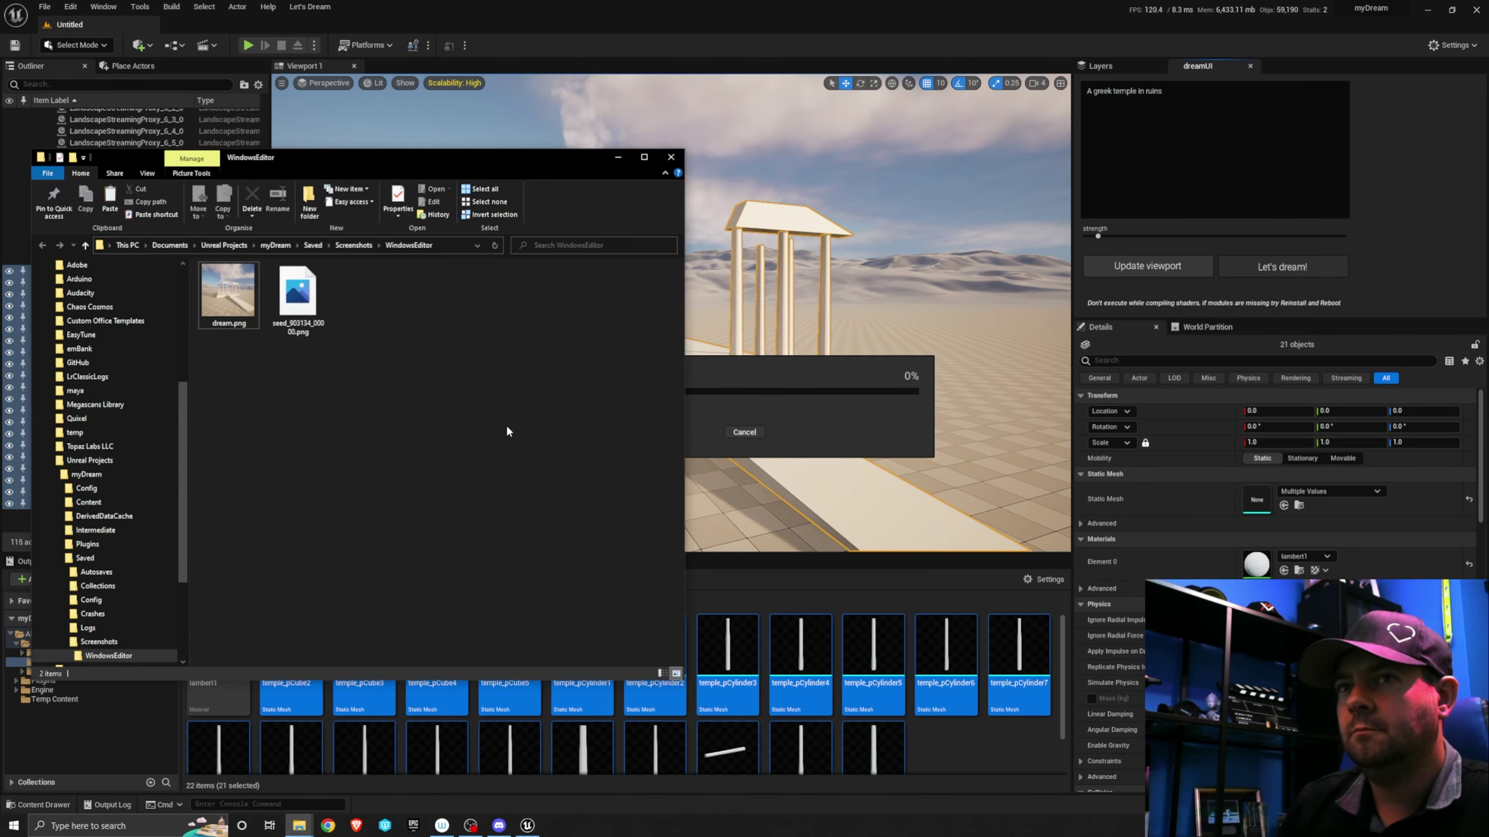
# Check a zero-strength result, then raise the strength much higher and dream again
pyautogui.doubleClick(297, 299)
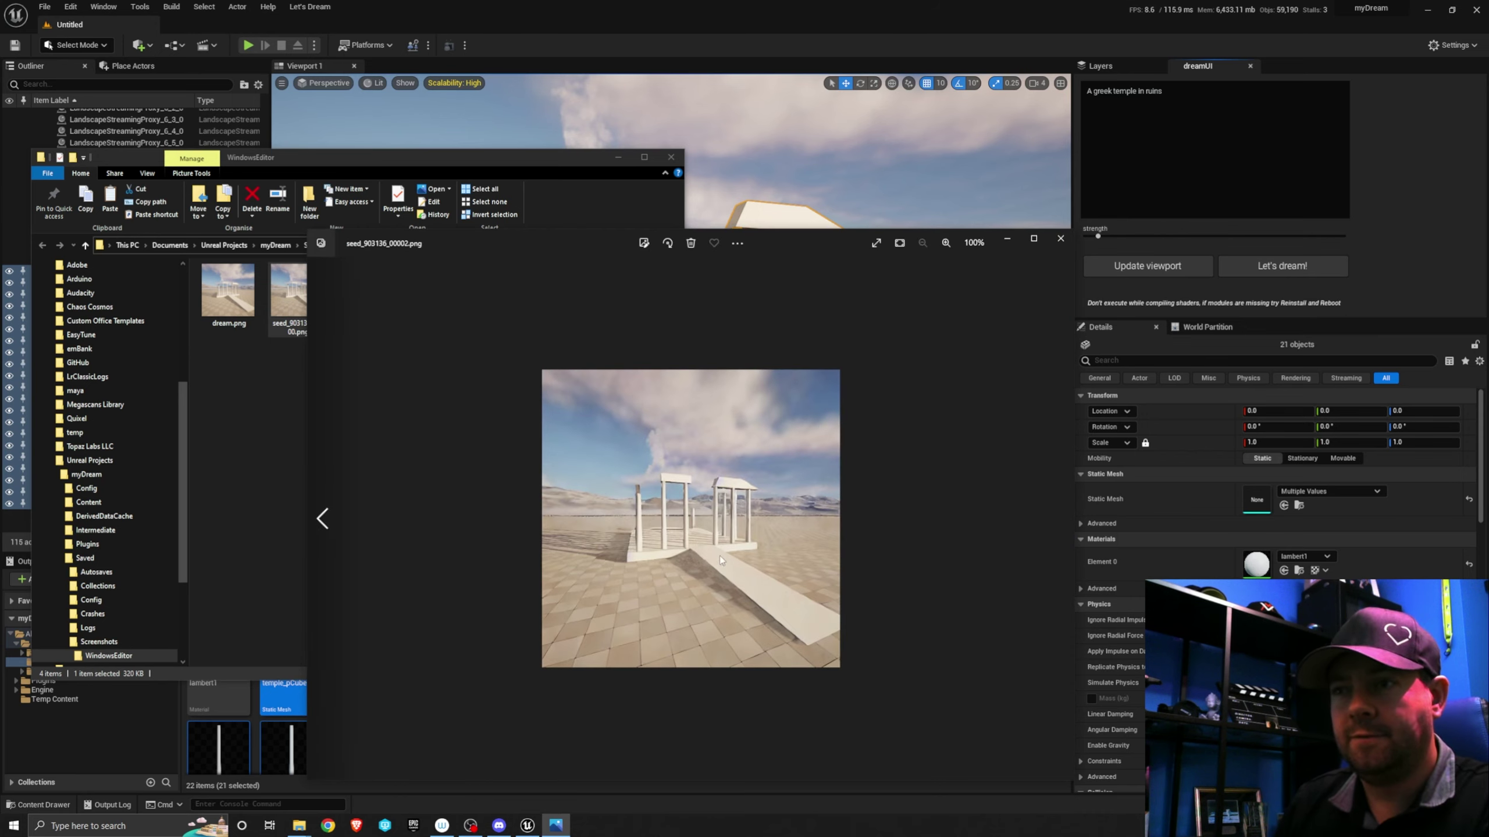
pyautogui.click(1062, 238)
pyautogui.moveTo(1098, 235); pyautogui.dragTo(1320, 236)
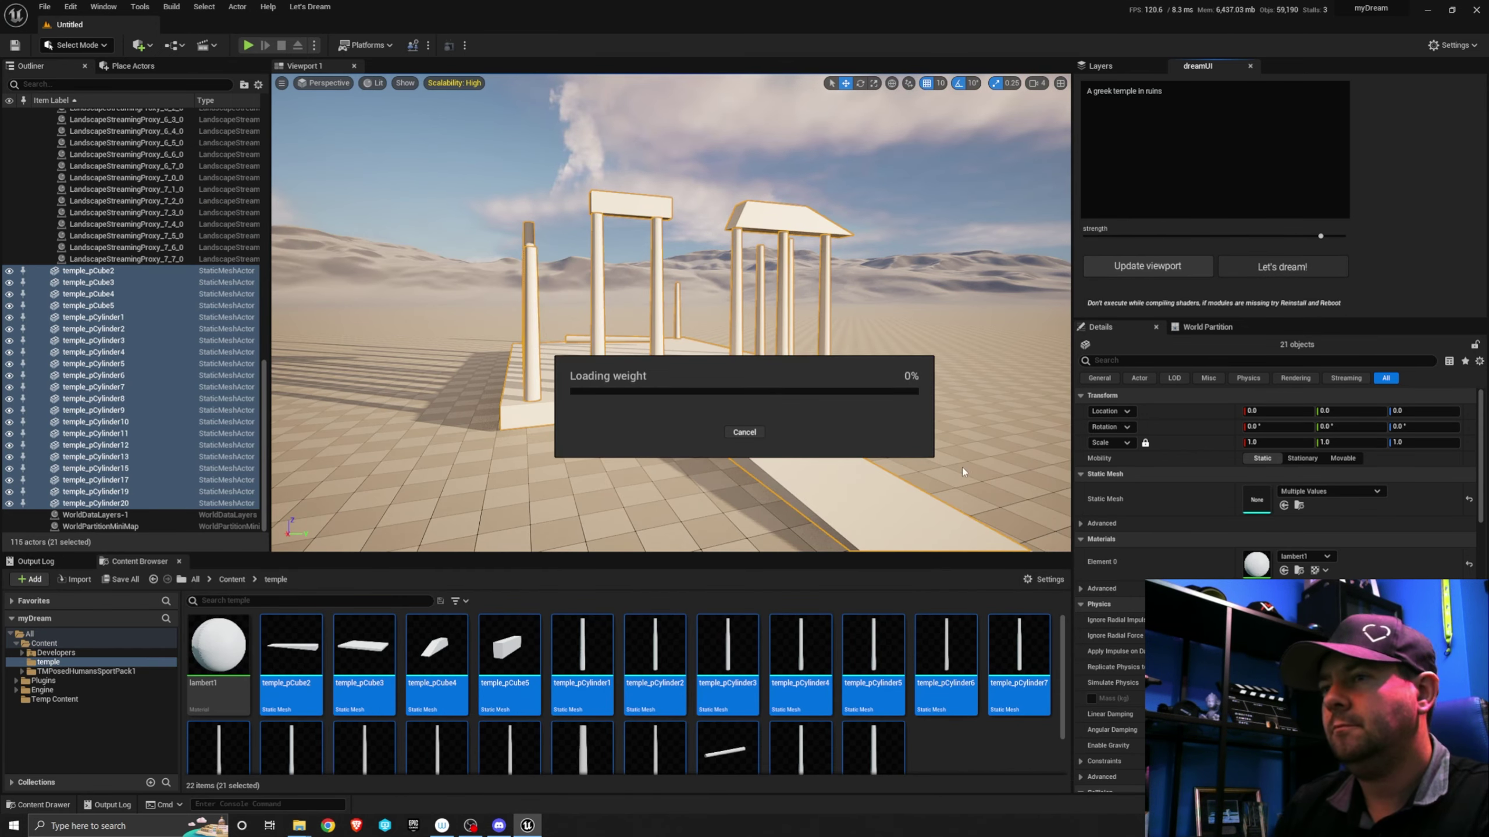
pyautogui.hotkey('alt', 'Tab')
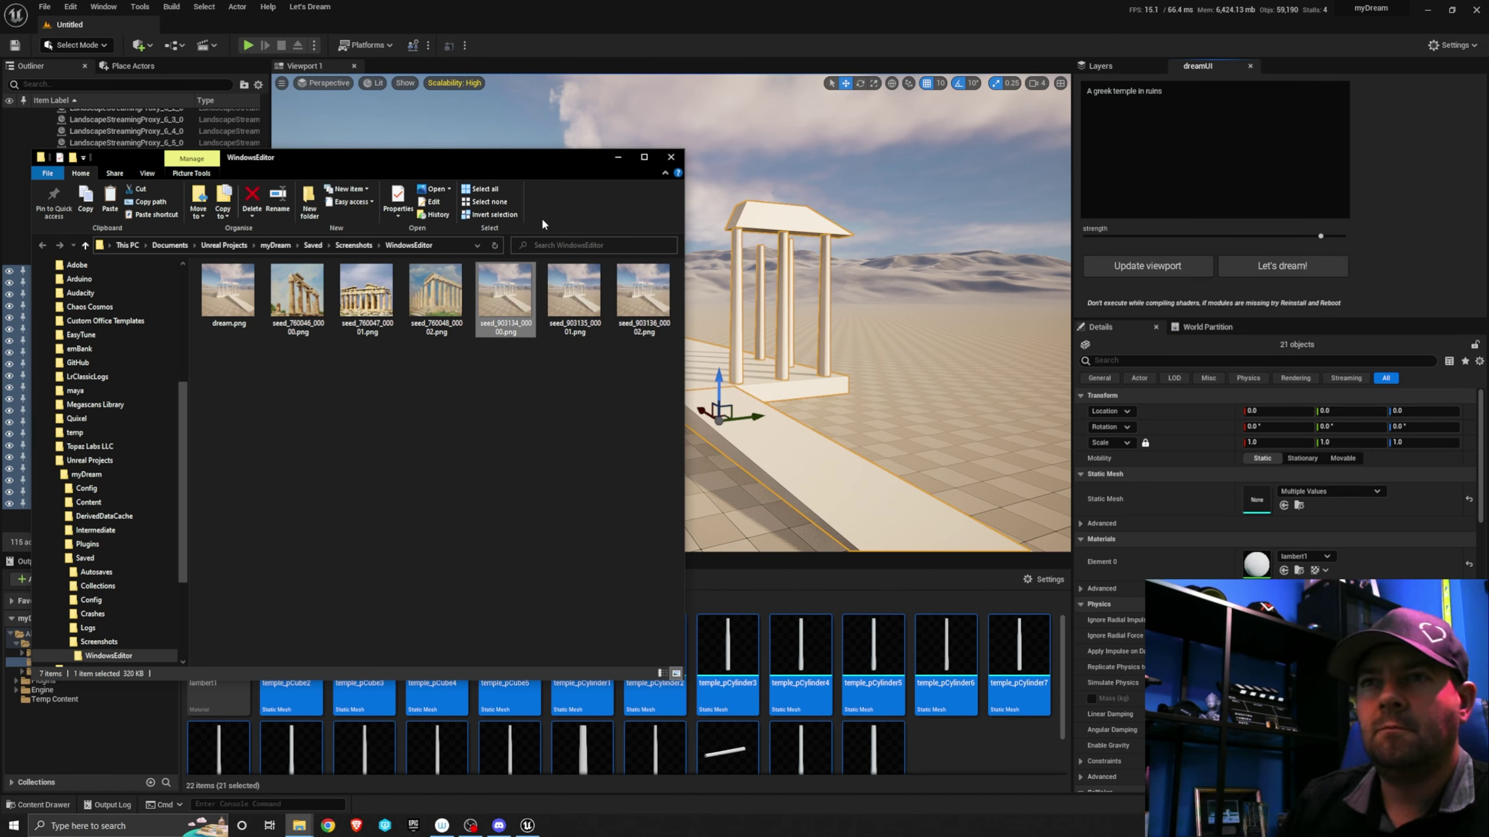
# Open seed_760046_00000.png, switch the folder to Extra large icons, and compare the thumbnails
pyautogui.click(297, 296)
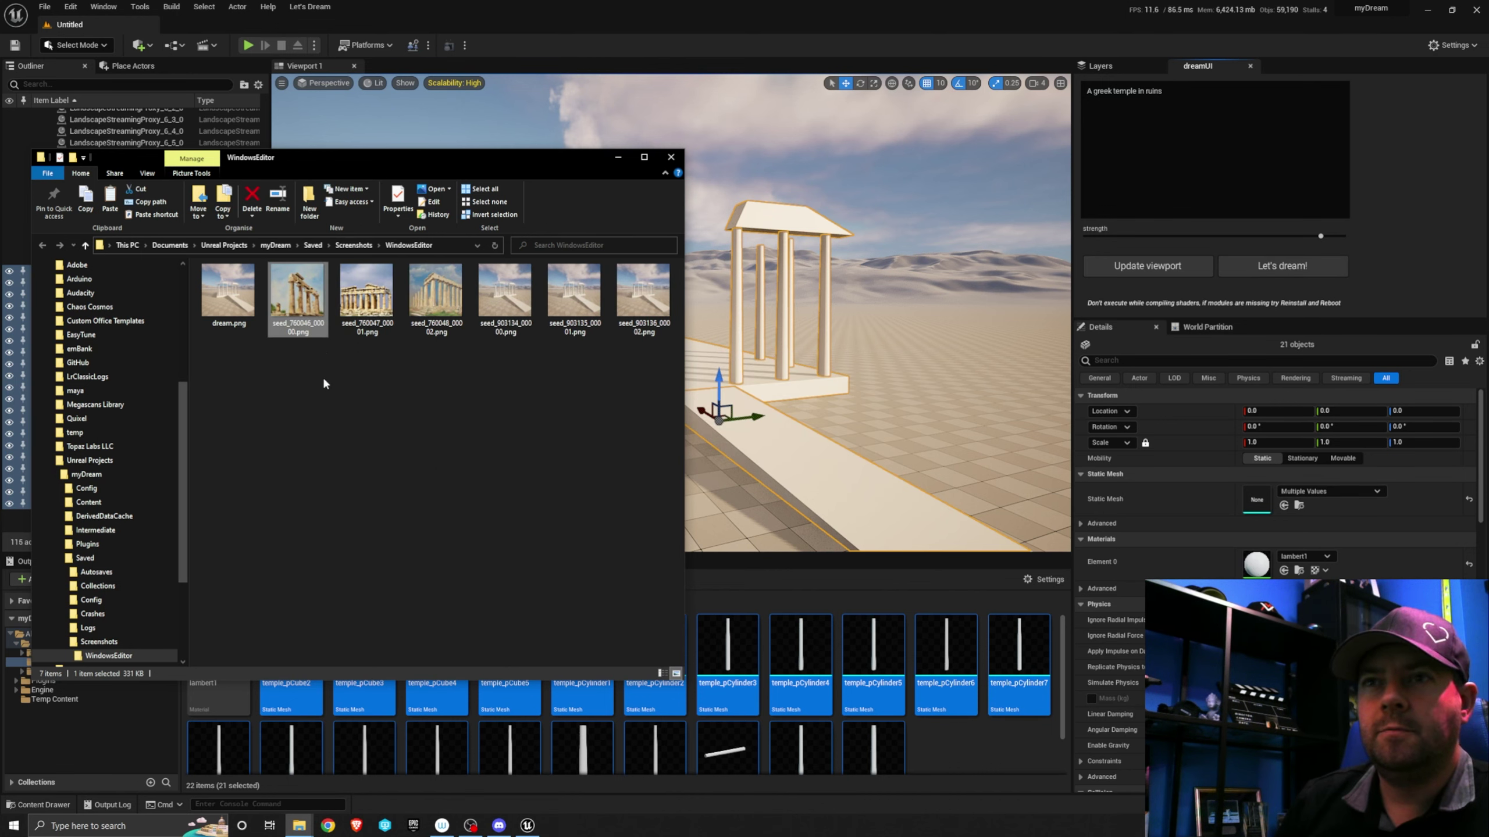
pyautogui.doubleClick(320, 300)
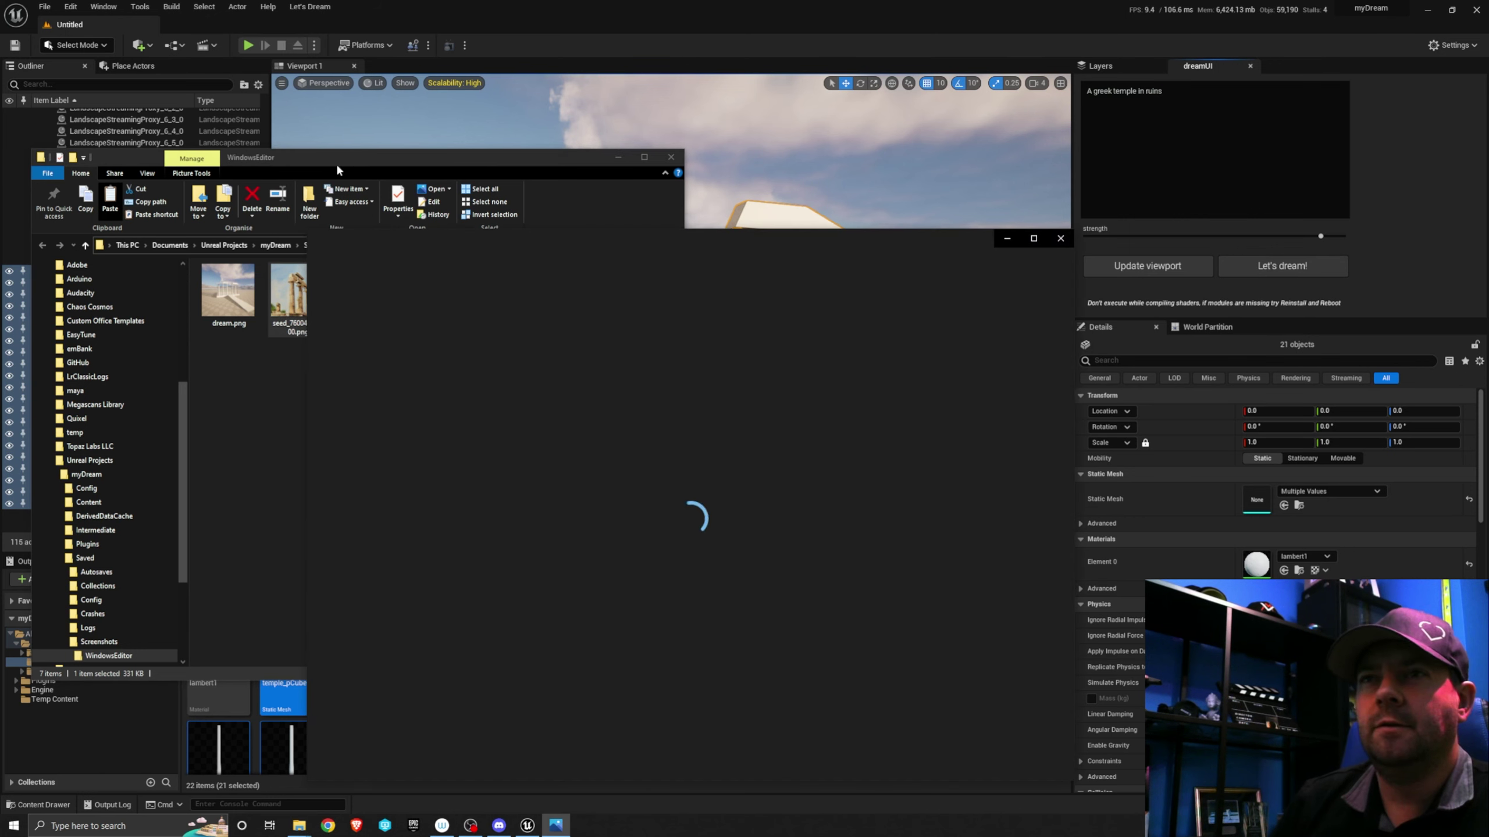
pyautogui.click(147, 173)
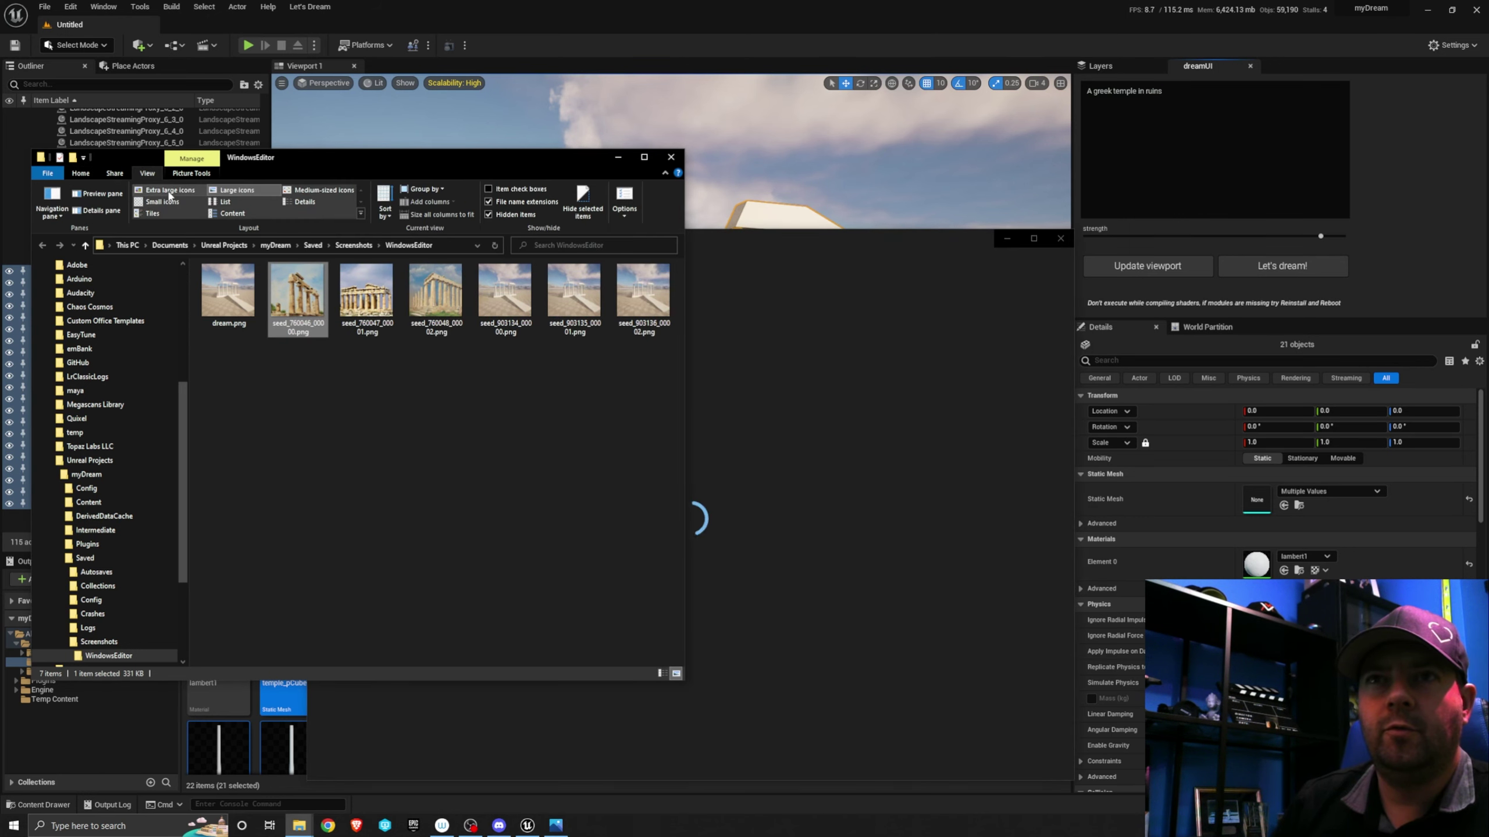
pyautogui.click(168, 190)
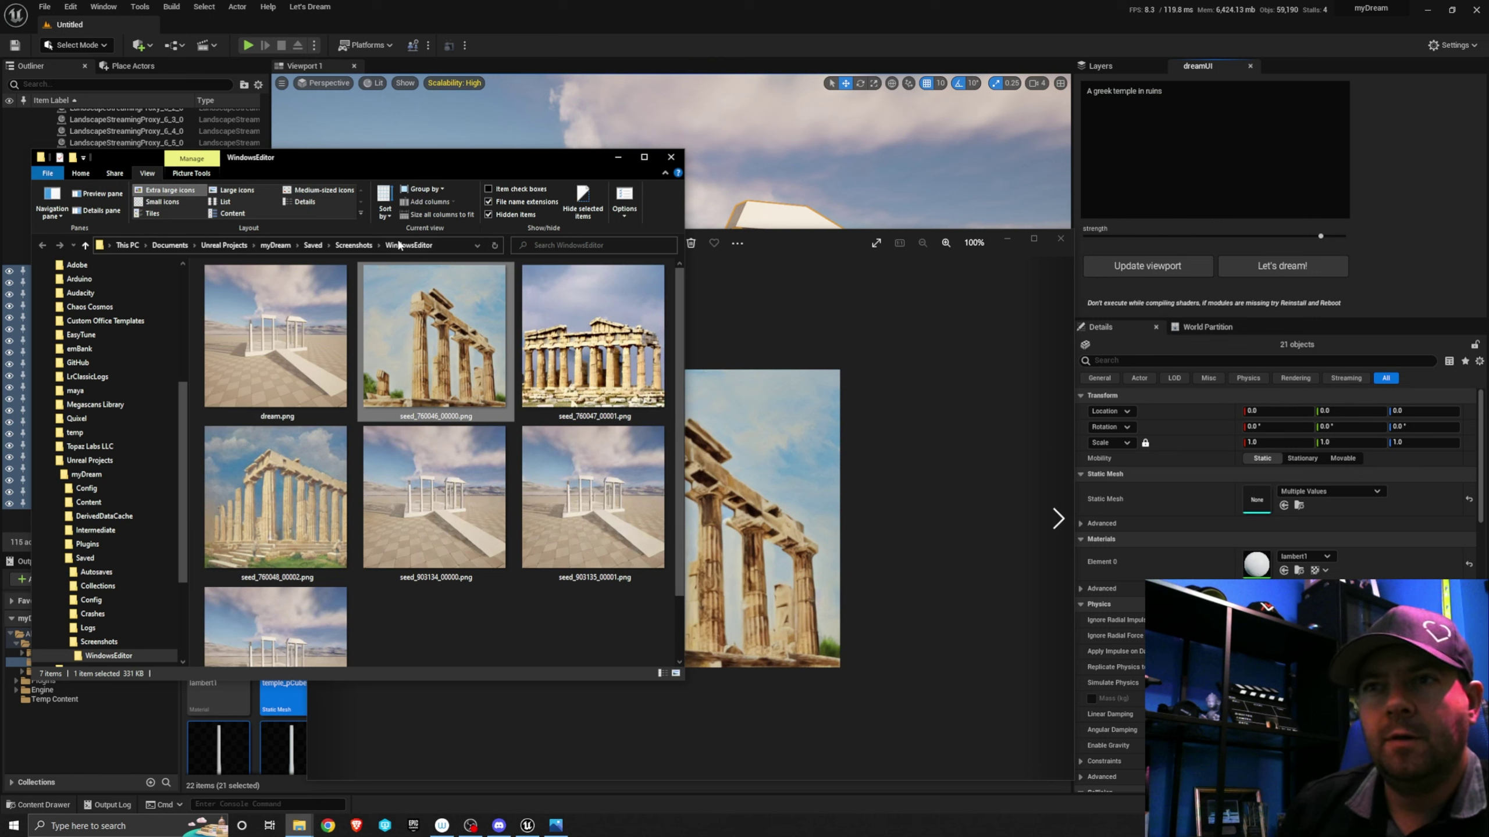
pyautogui.keyDown('ctrl'); pyautogui.click(277, 495); pyautogui.keyUp('ctrl')
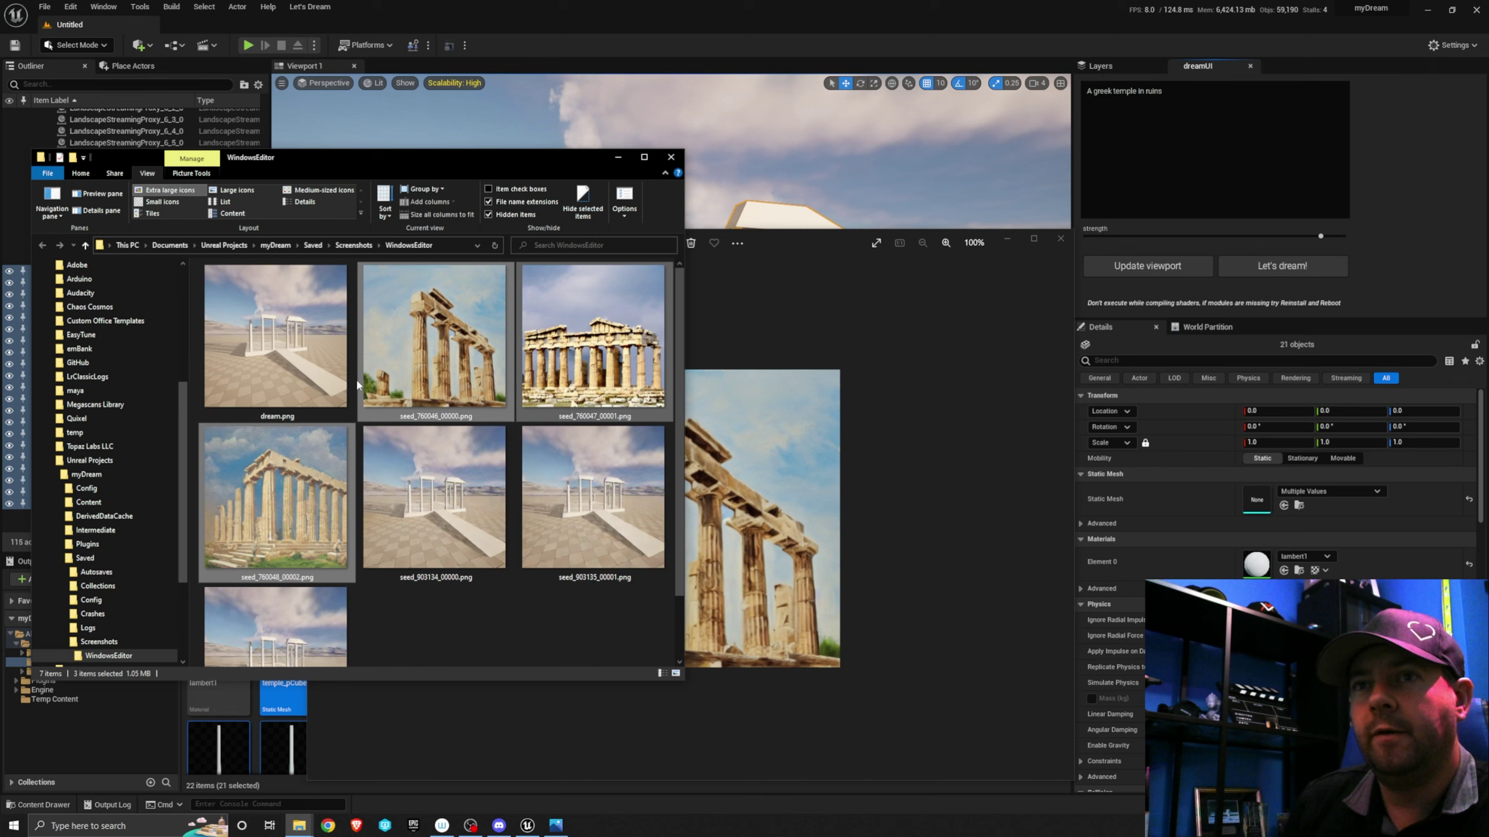
pyautogui.click(589, 496)
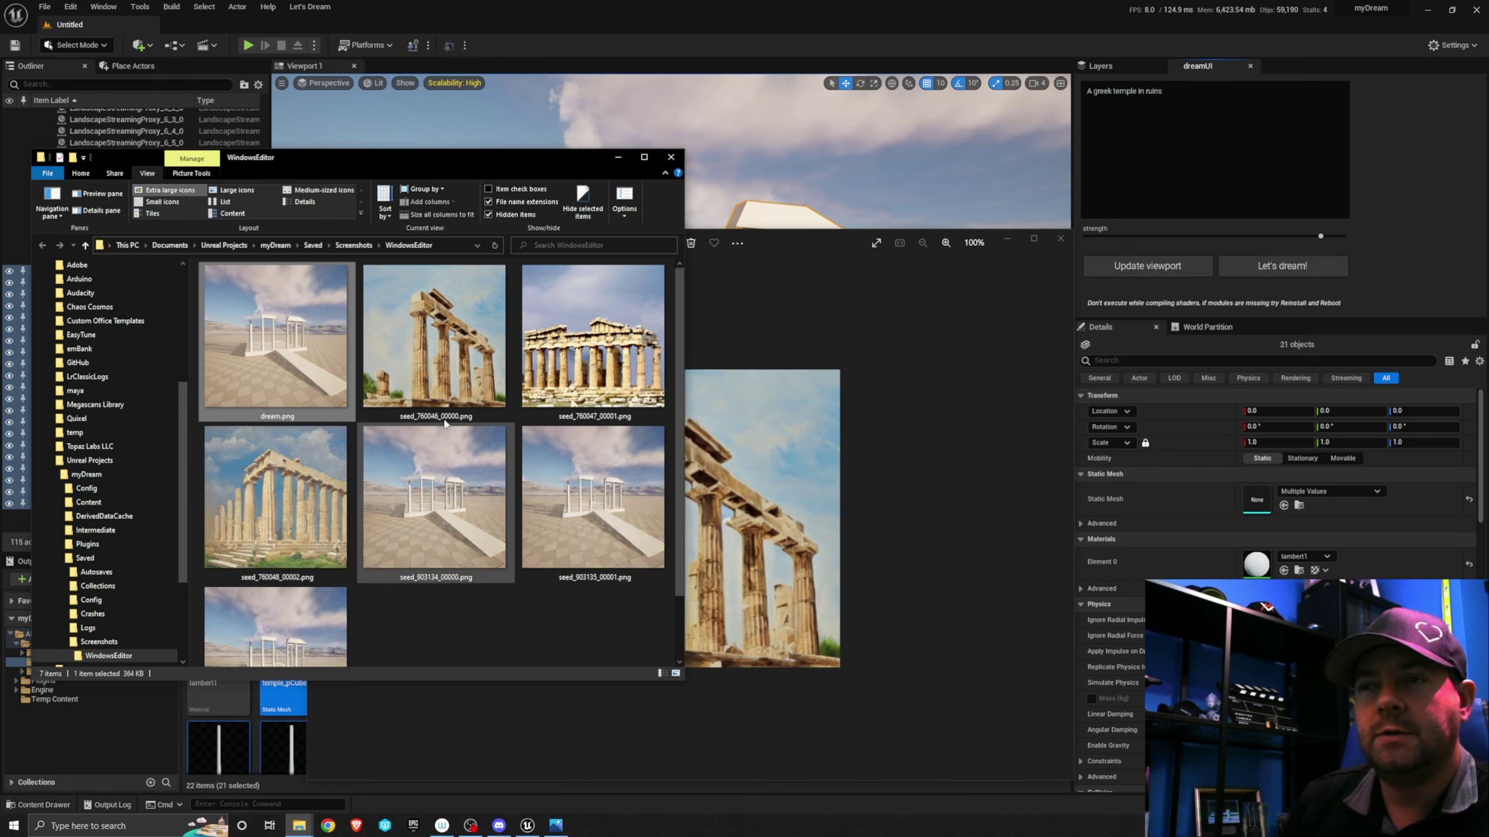